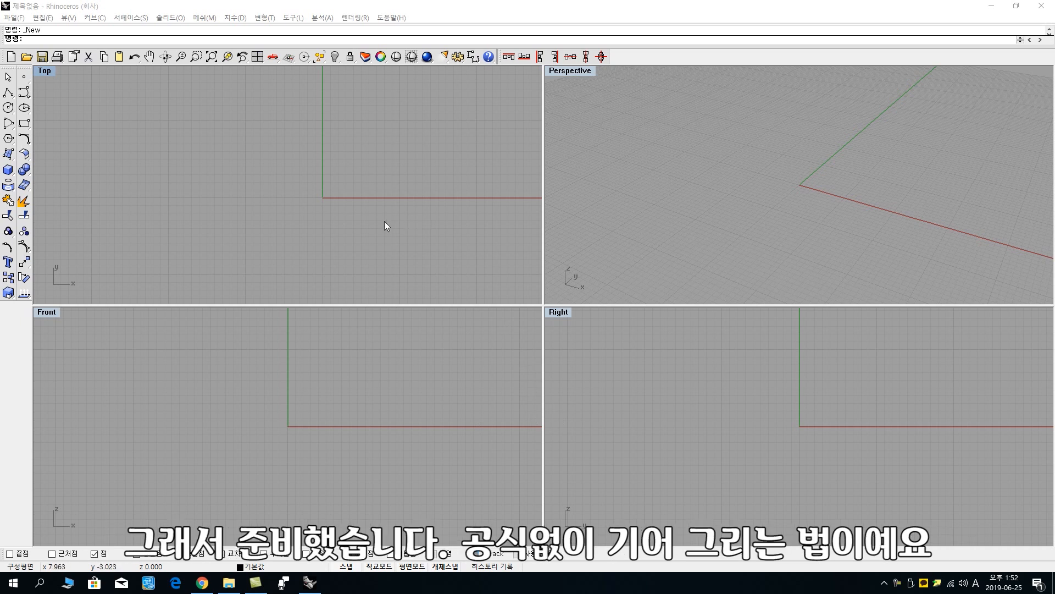
- Draw a 5 mm horizontal polyline segment in the Top view, starting at x -10, y 20
scroll(384, 222, down, 1)
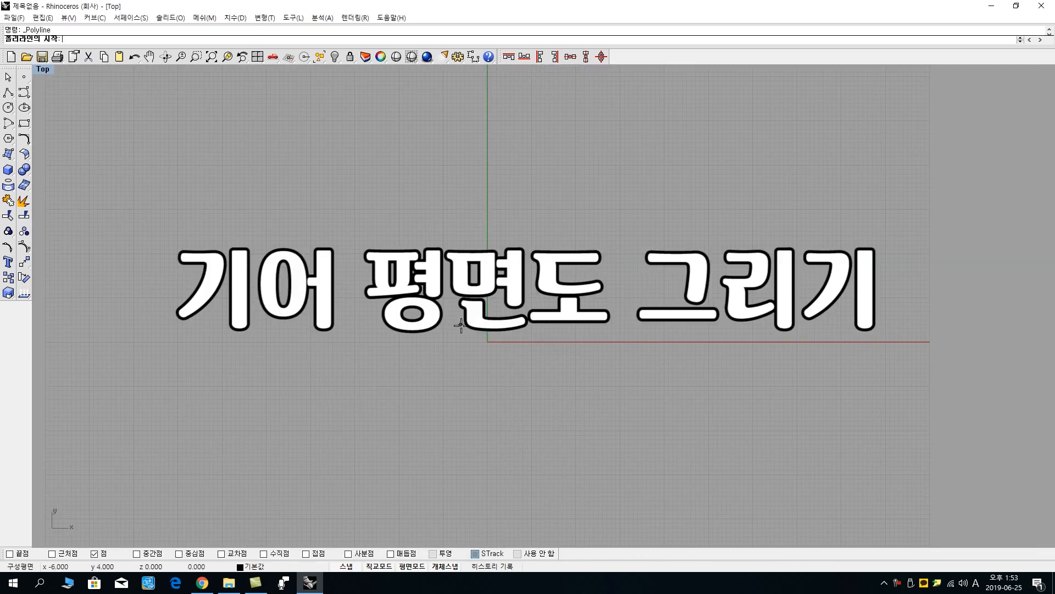
scroll(410, 195, up, 1)
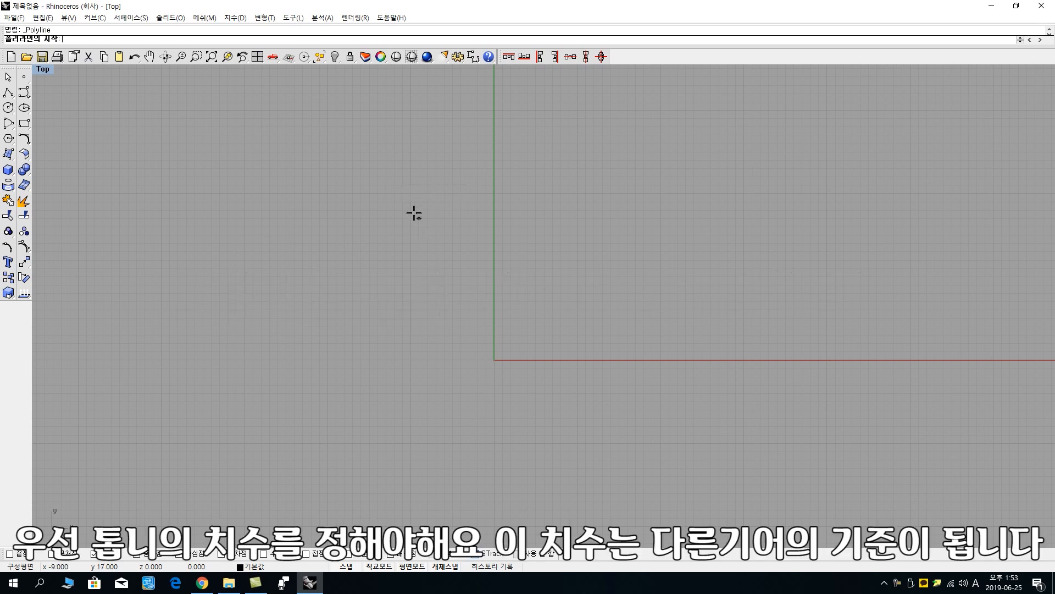
click(409, 194)
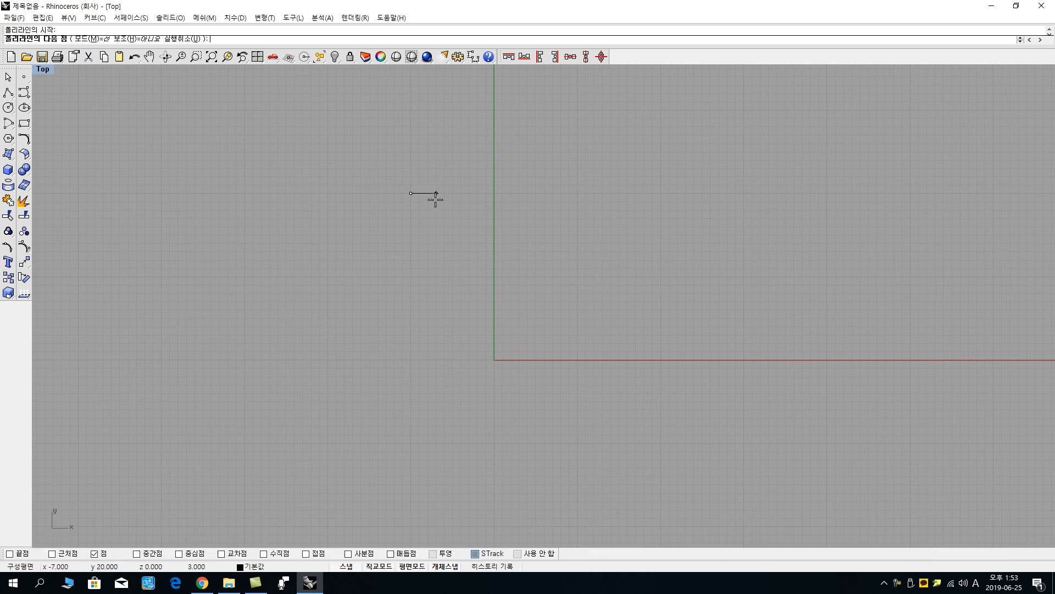
text(5mm)
key(Return)
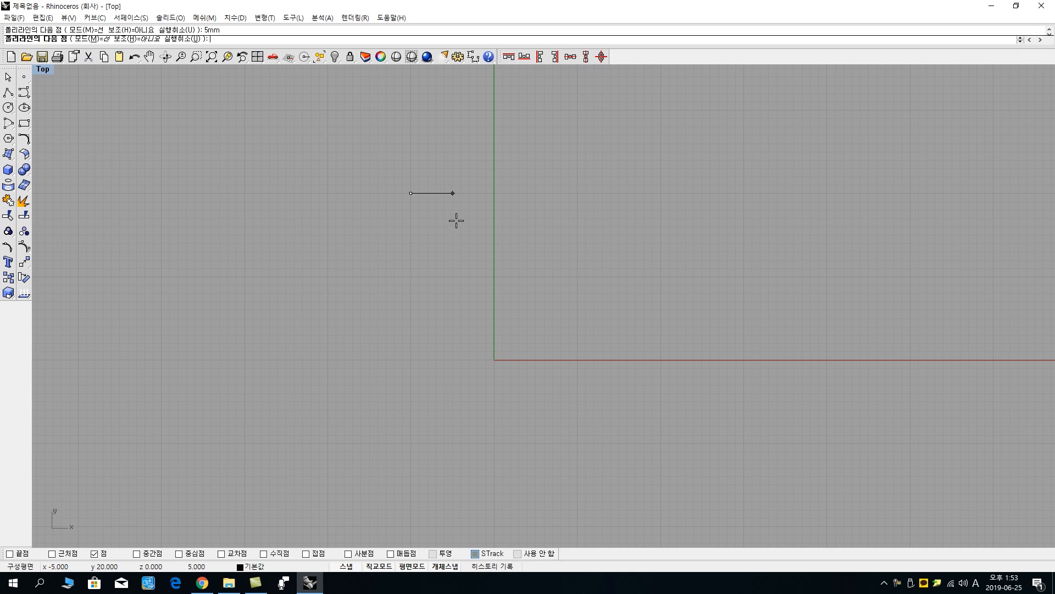
click(455, 202)
key(Return)
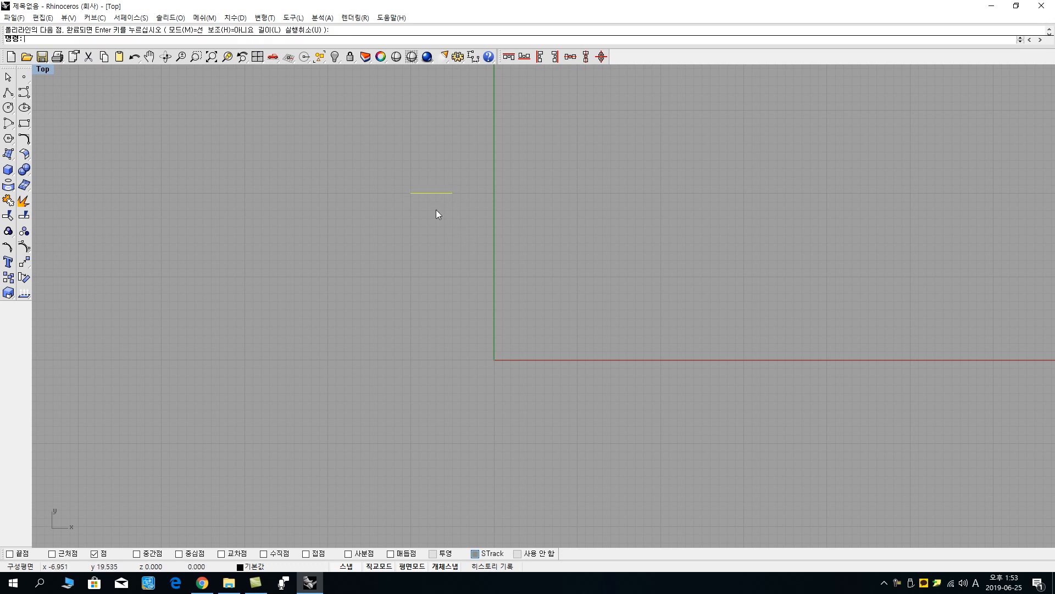
right_drag(427, 312, 387, 293)
click(398, 219)
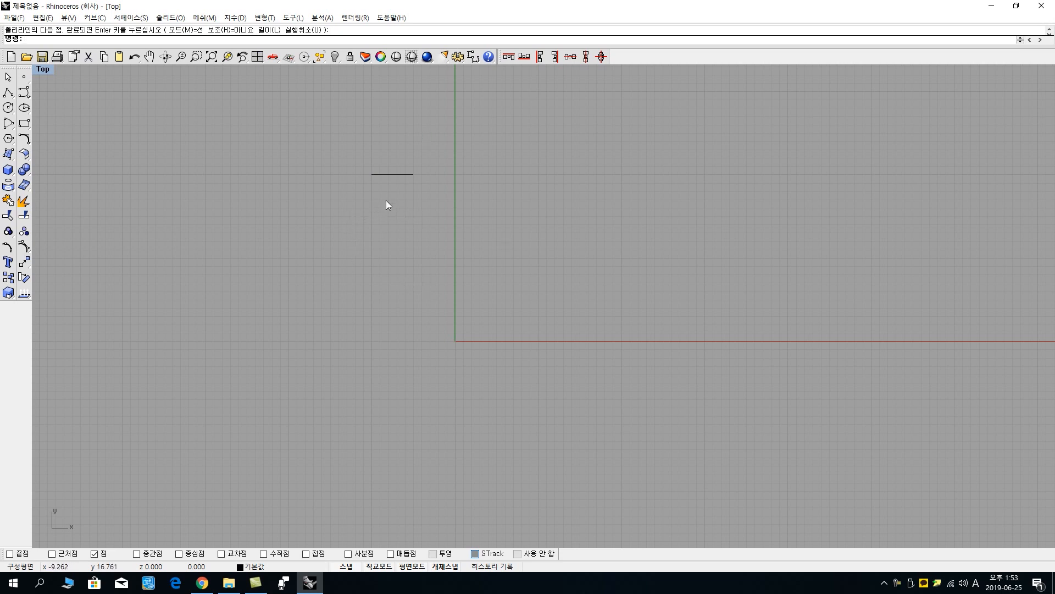
- Polar-array the 5 mm line into 12 items over 360° around the point x -6, y 10
click(392, 174)
click(24, 261)
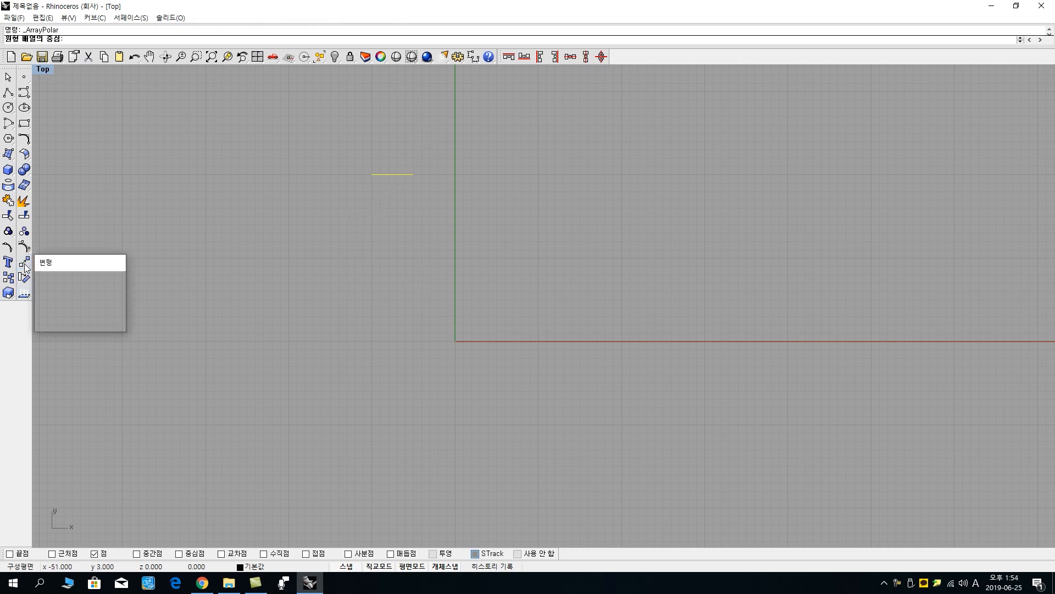
click(41, 309)
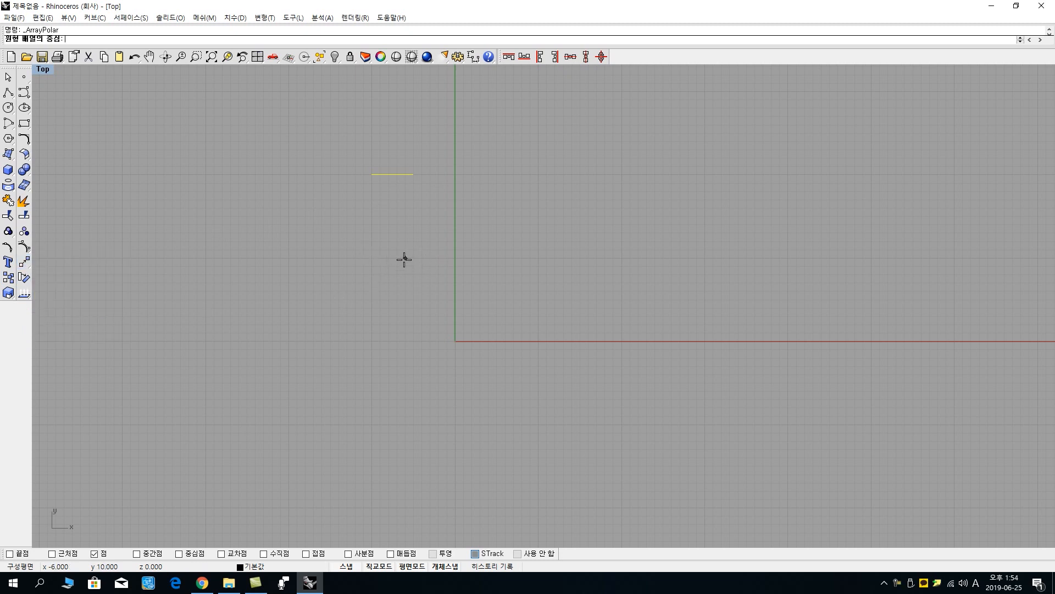
click(404, 260)
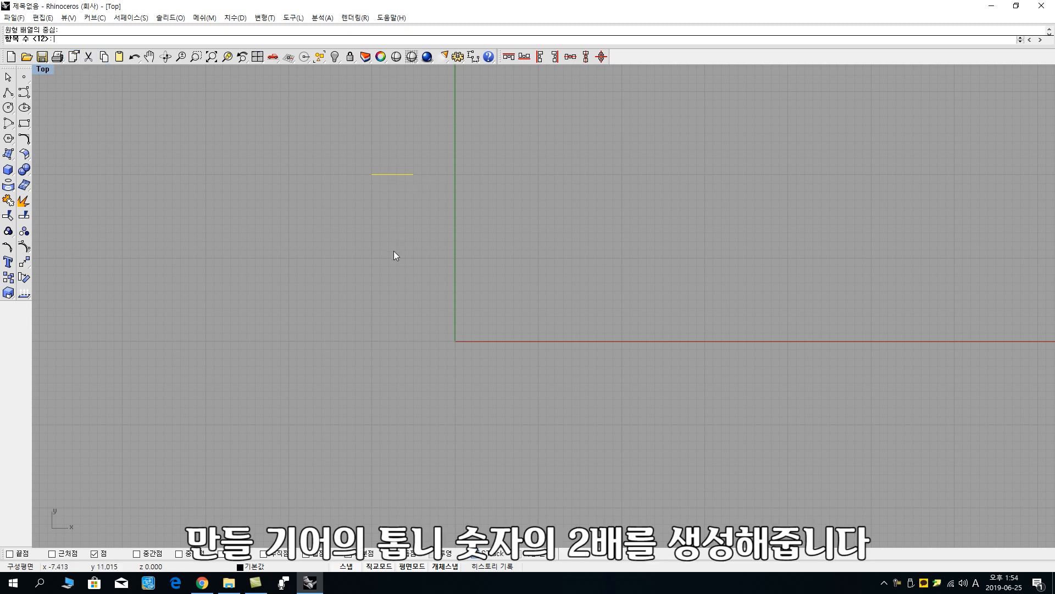
key(Return)
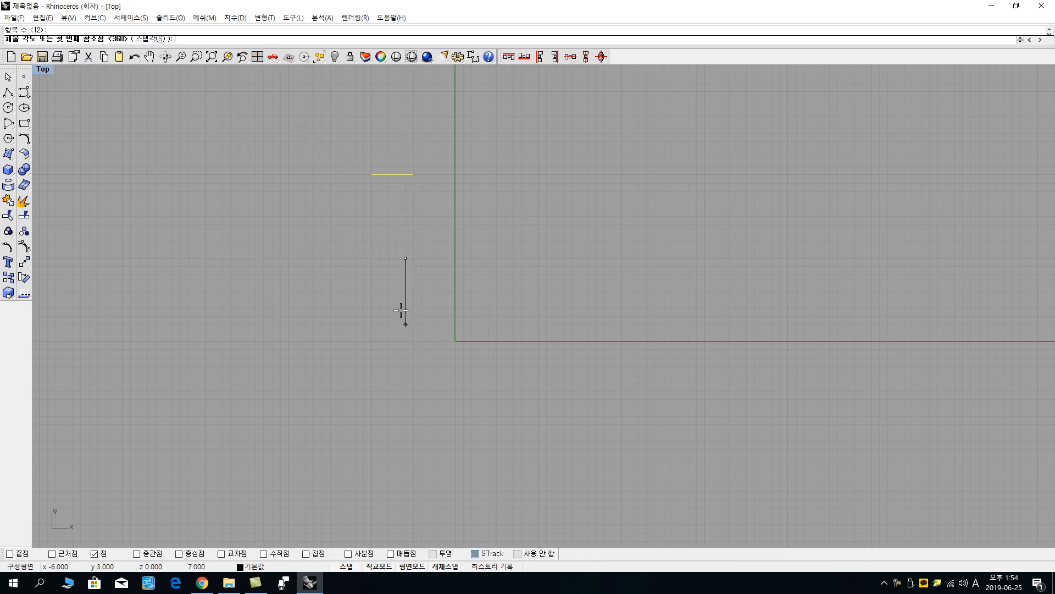
key(Return)
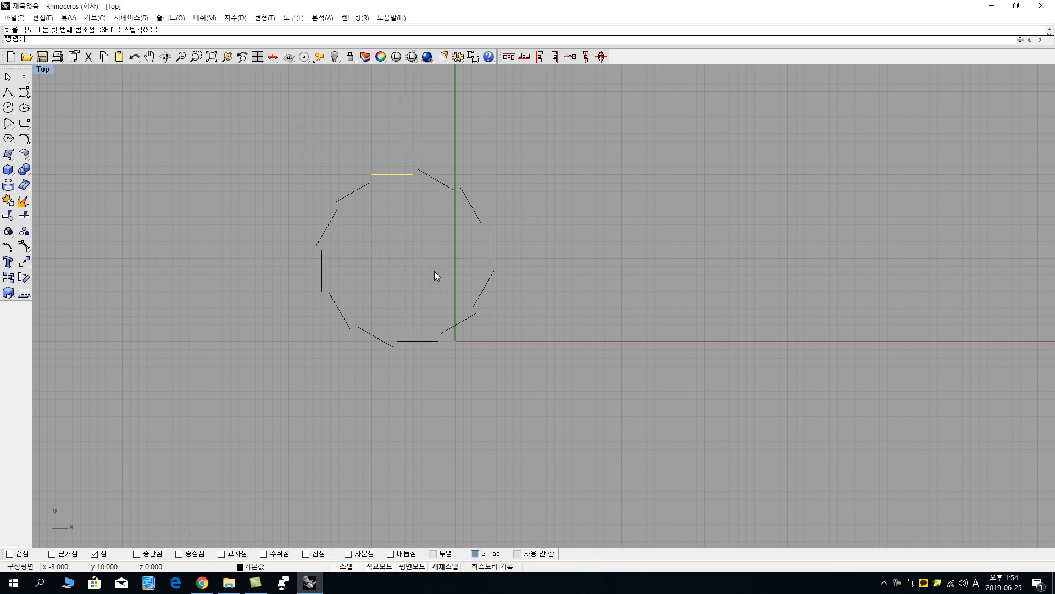
click(543, 304)
- Copy the arrayed segment beside the top one so it starts at the top segment's right endpoint, and delete the original
click(437, 182)
click(523, 240)
scroll(396, 212, up, 4)
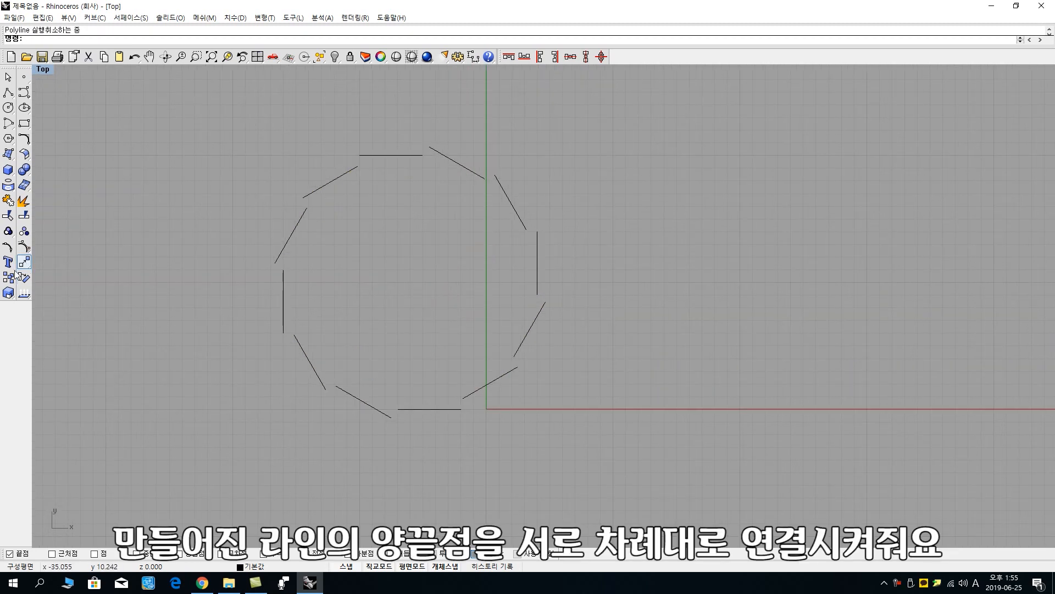
click(23, 264)
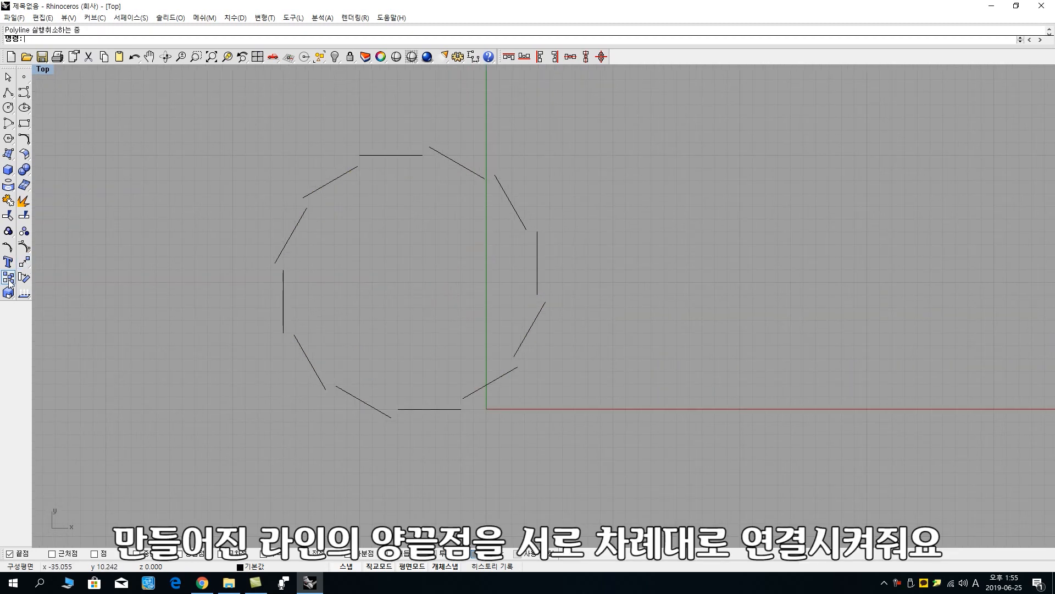
click(444, 158)
key(Return)
click(429, 147)
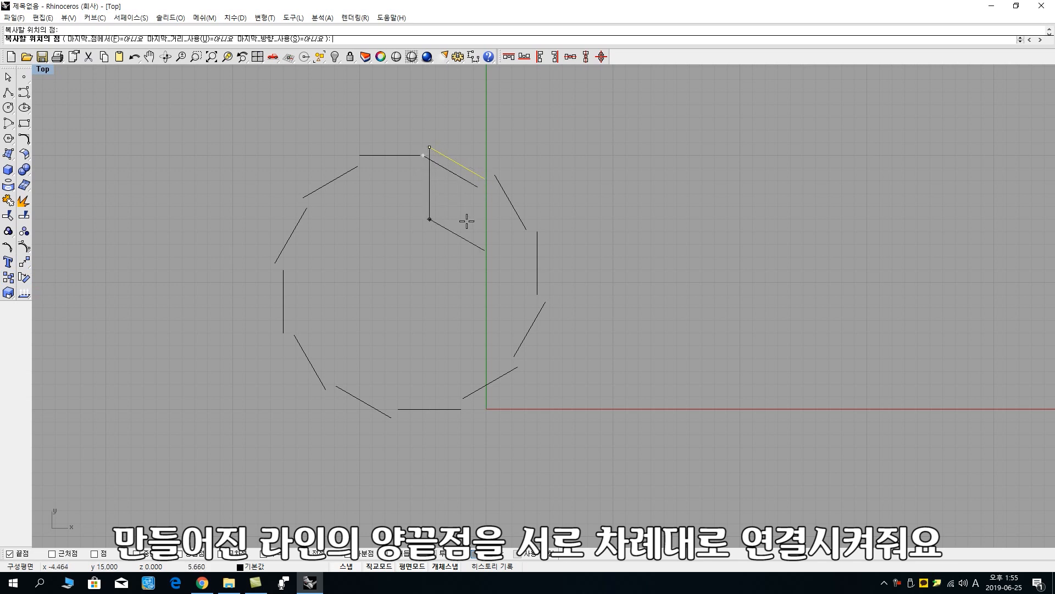
key(Return)
key(Delete)
click(482, 180)
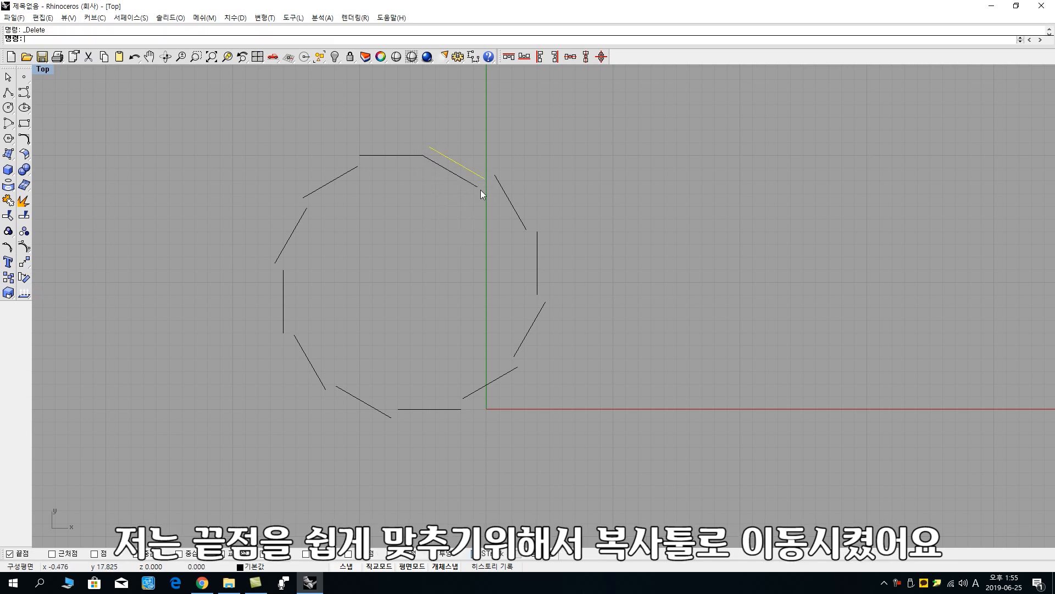
key(Delete)
- Continue the chain clockwise by copying the next right-side segments endpoint to endpoint and deleting their originals
key(Return)
click(497, 178)
key(Return)
click(494, 175)
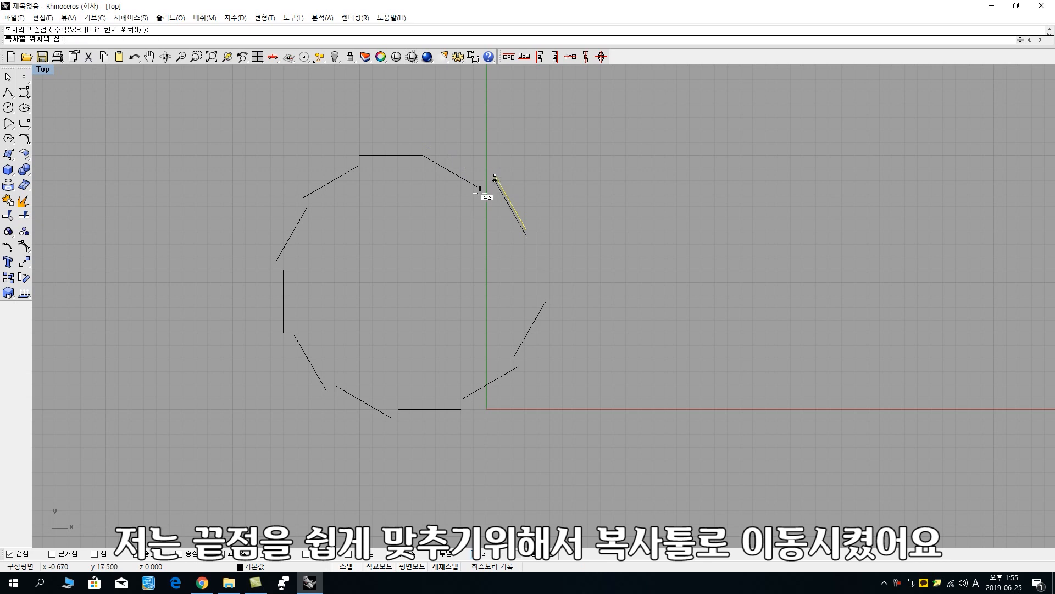
key(Return)
click(518, 216)
key(Delete)
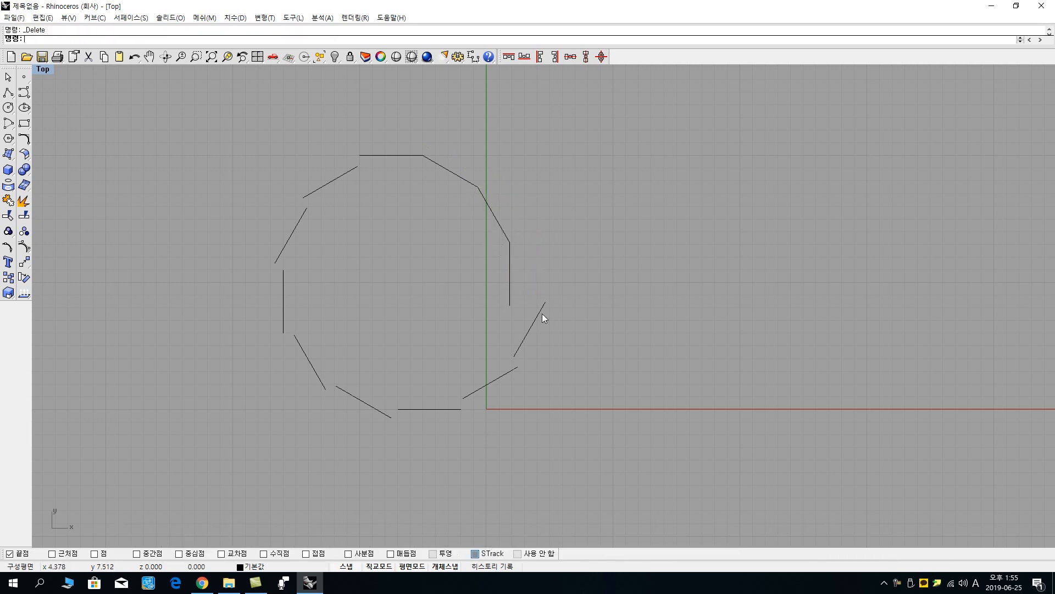
- Copy the slanted segment below the right vertical one onto the vertical's lower endpoint and delete the original
click(540, 312)
key(Return)
click(545, 301)
click(509, 305)
key(Return)
click(526, 334)
key(Delete)
- Attach copies of the bottom, lower-left and left vertical segments to the chain endpoint to endpoint, deleting their originals
click(503, 375)
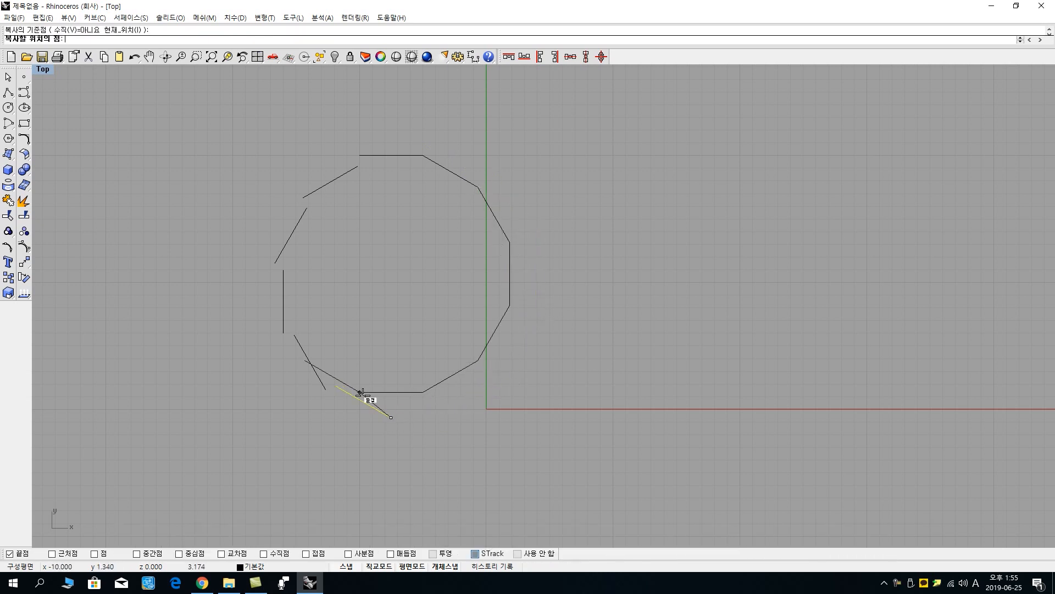
key(Delete)
click(283, 314)
key(Return)
click(284, 333)
click(272, 305)
key(Return)
key(Delete)
- Close the twelve-sided outline with copies of the two upper-left segments and delete the leftover originals
click(290, 238)
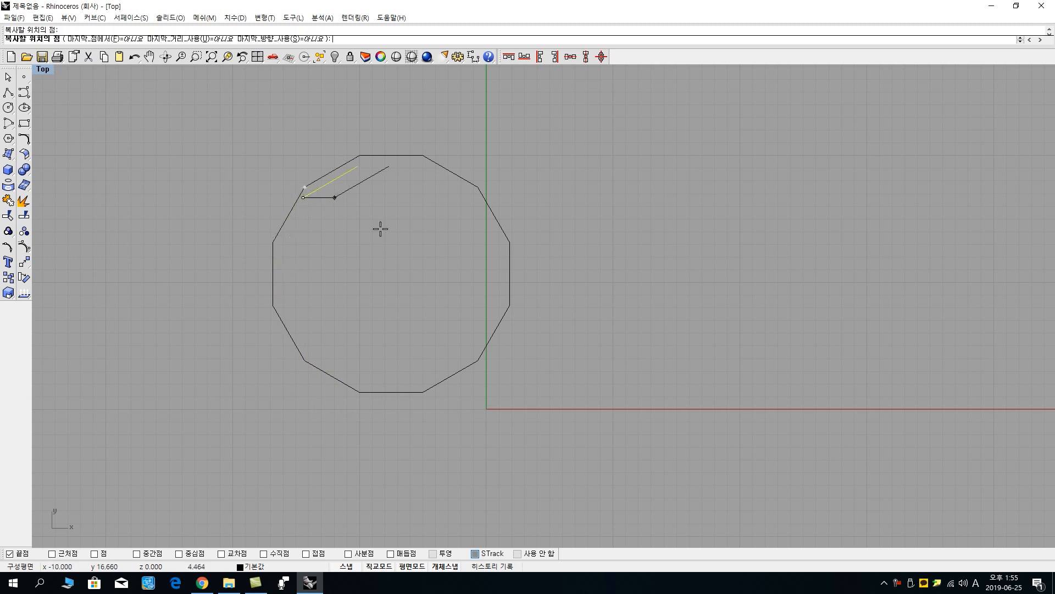
key(Return)
key(Delete)
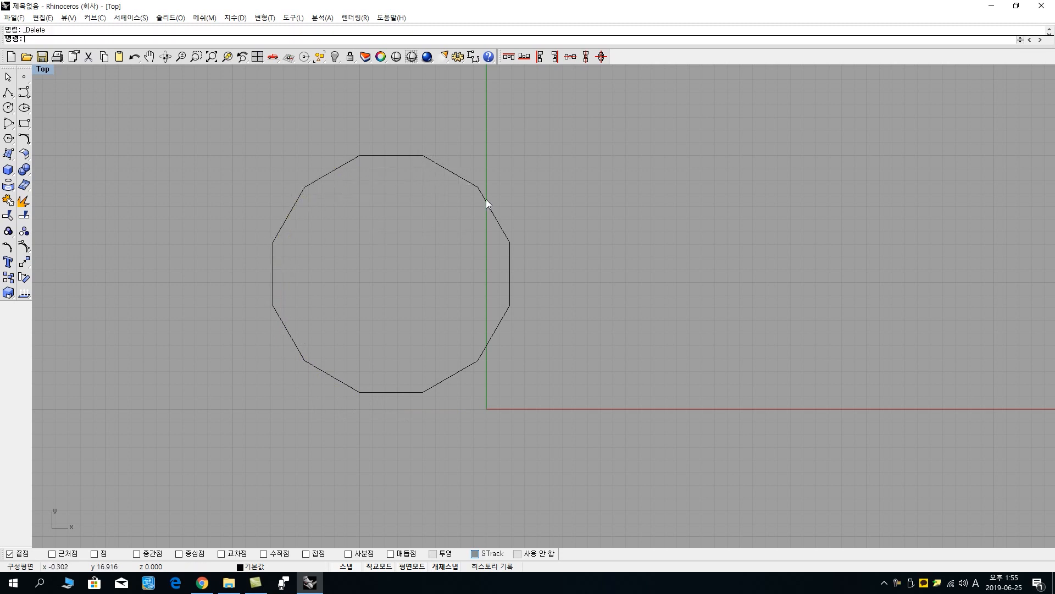
- Select all twelve line segments and join them into one closed curve
scroll(368, 228, down, 8)
key(ctrl+a)
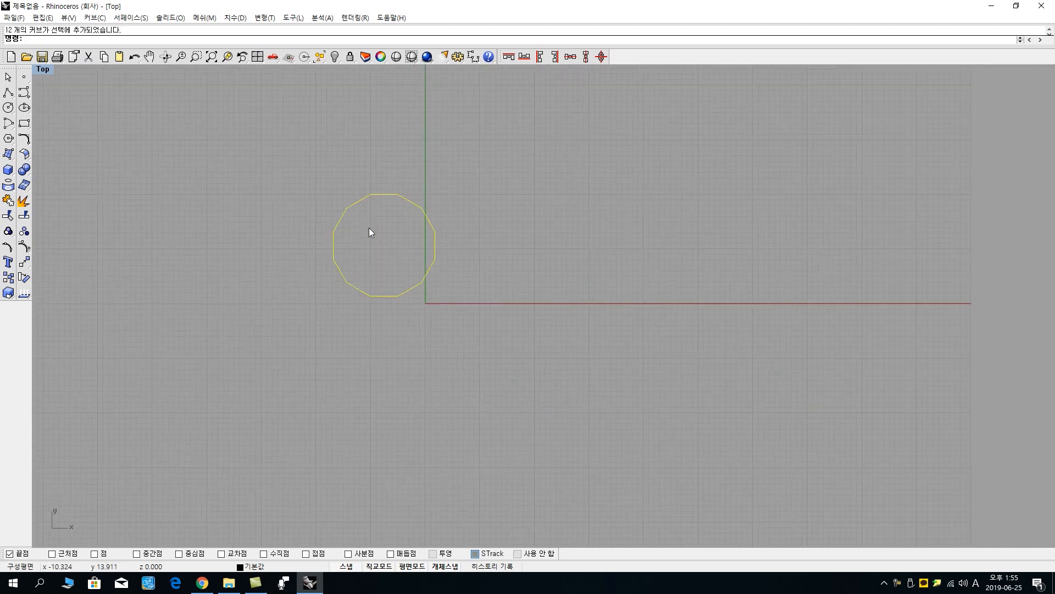
scroll(369, 228, up, 4)
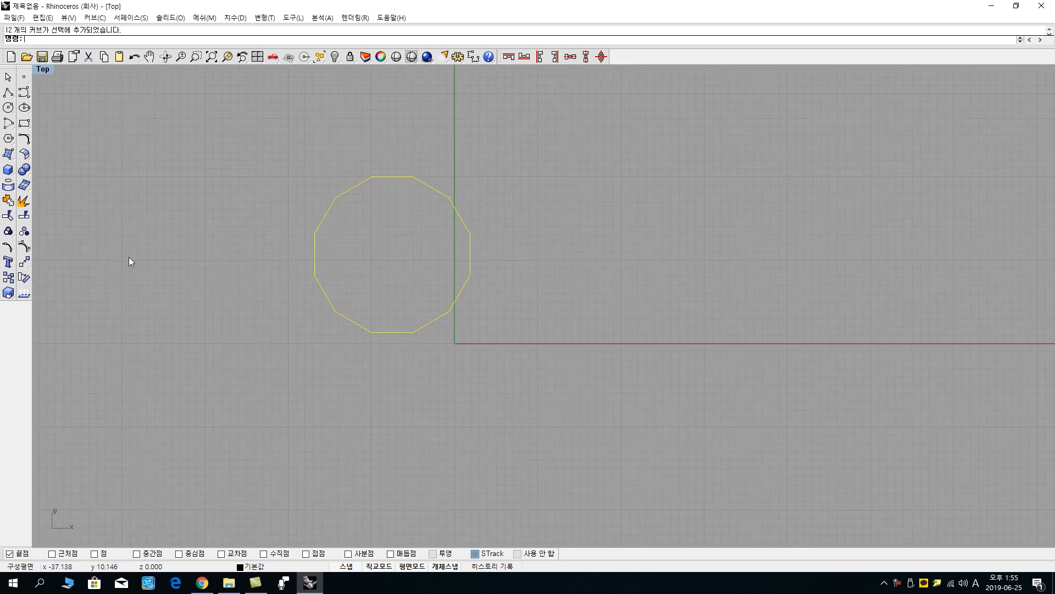
click(23, 215)
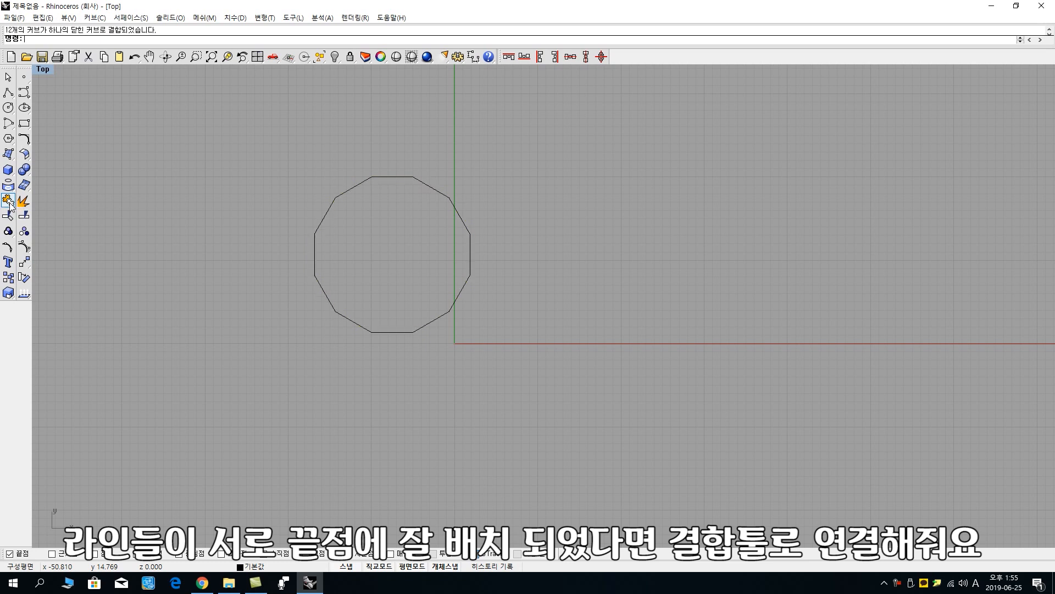
- Select the joined twelve-sided outline to check that it behaves as a single curve, then deselect it
click(500, 333)
click(466, 289)
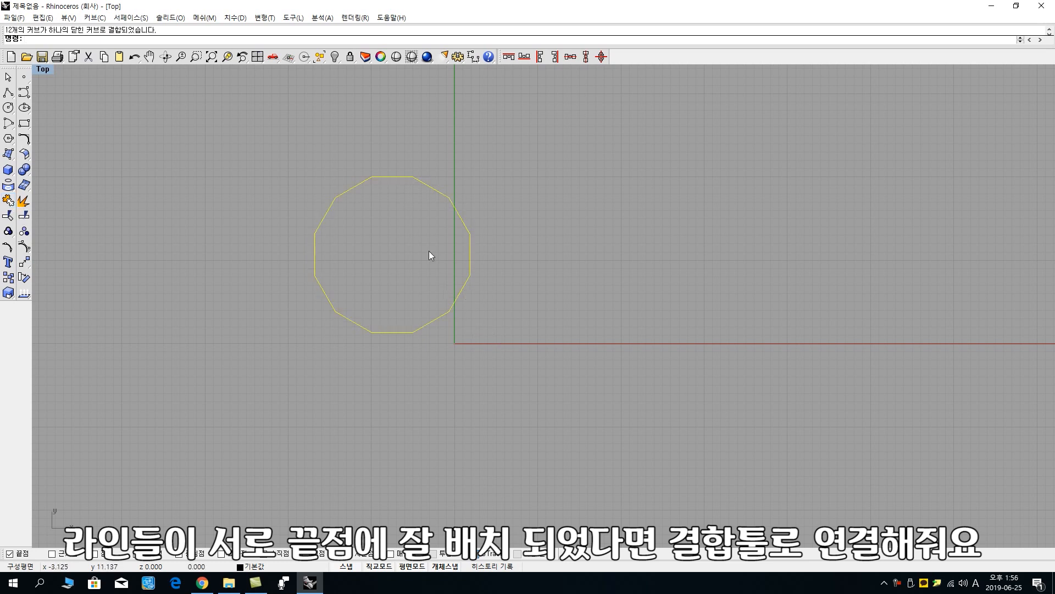
click(482, 327)
scroll(481, 324, down, 4)
right_drag(485, 329, 431, 357)
scroll(431, 354, down, 4)
drag(431, 347, 318, 267)
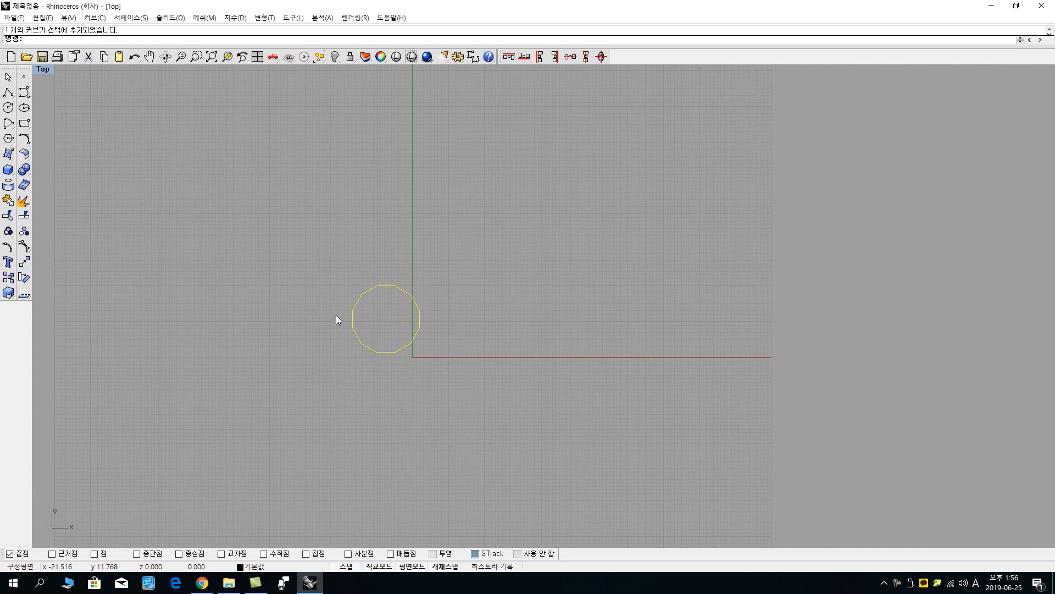
click(469, 344)
scroll(432, 343, up, 3)
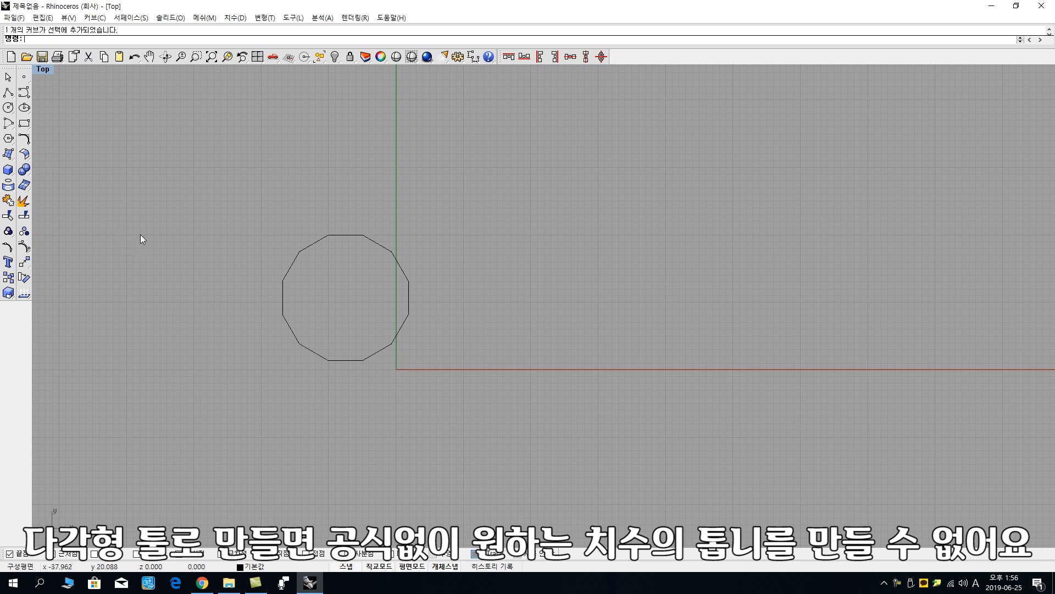
- Draw an inscribed 12-sided polygon with a radius of about 8 mm, centred at x 26, y 10, for comparison
click(24, 154)
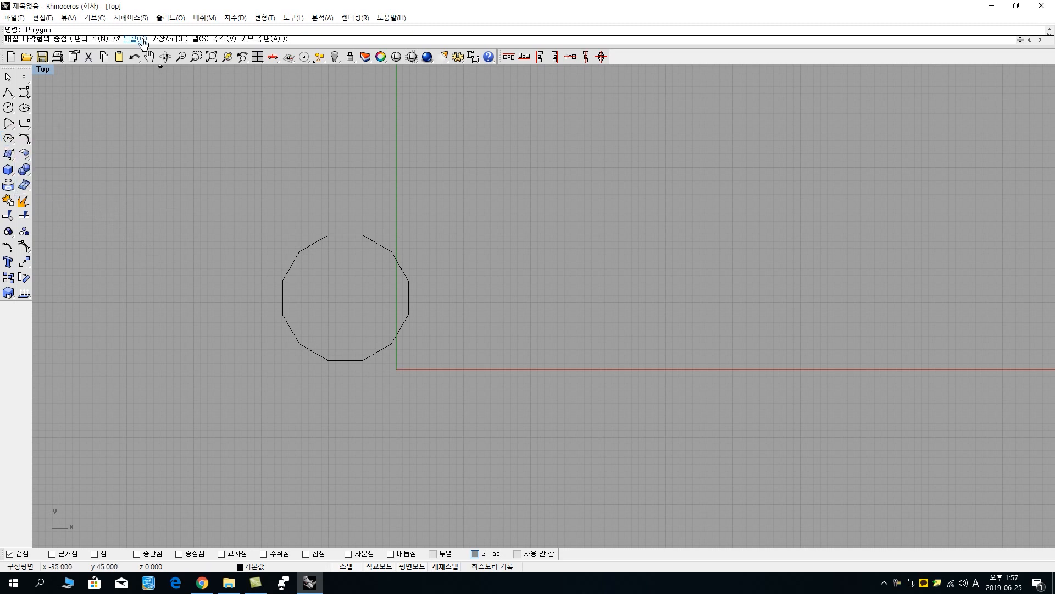
click(571, 302)
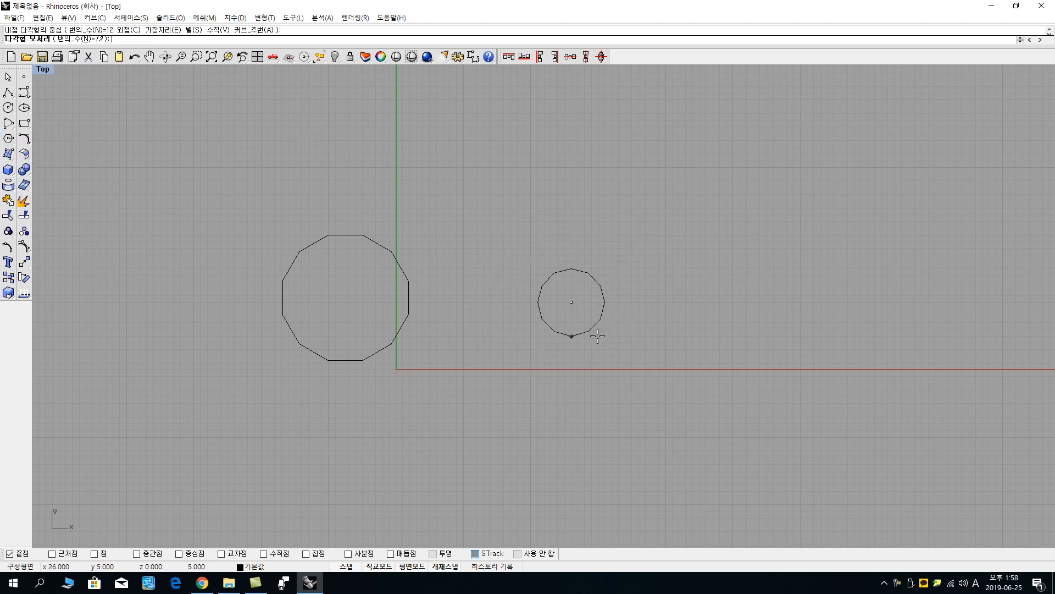
scroll(610, 330, up, 5)
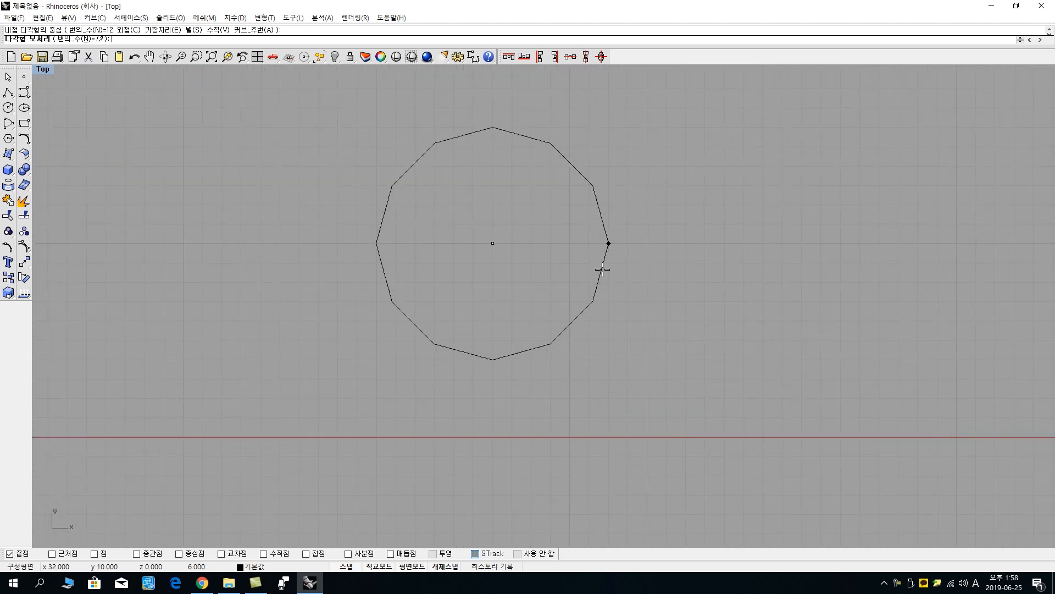
scroll(592, 309, down, 6)
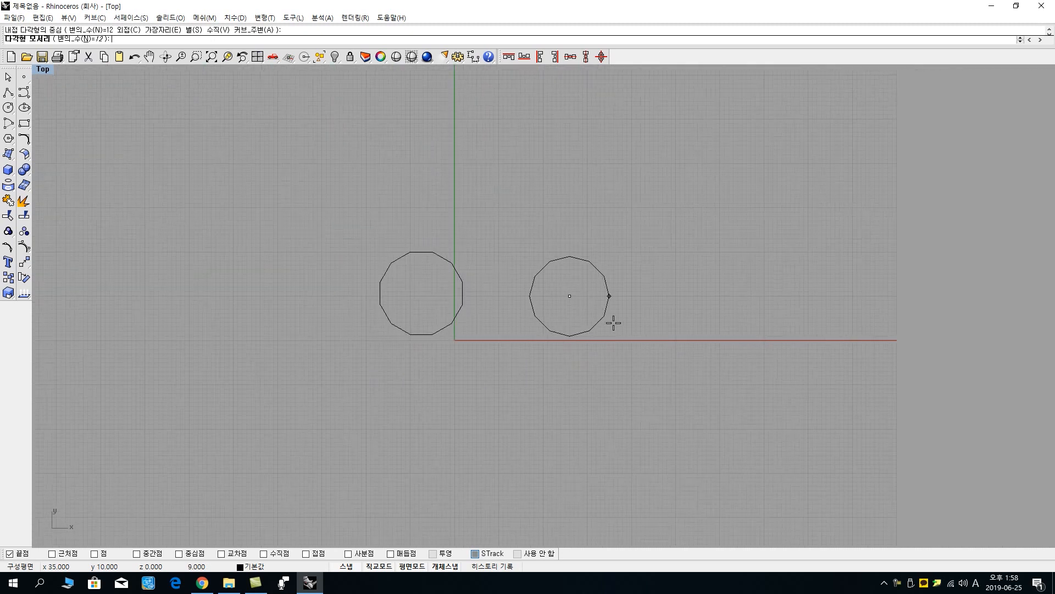
click(605, 312)
scroll(568, 313, up, 3)
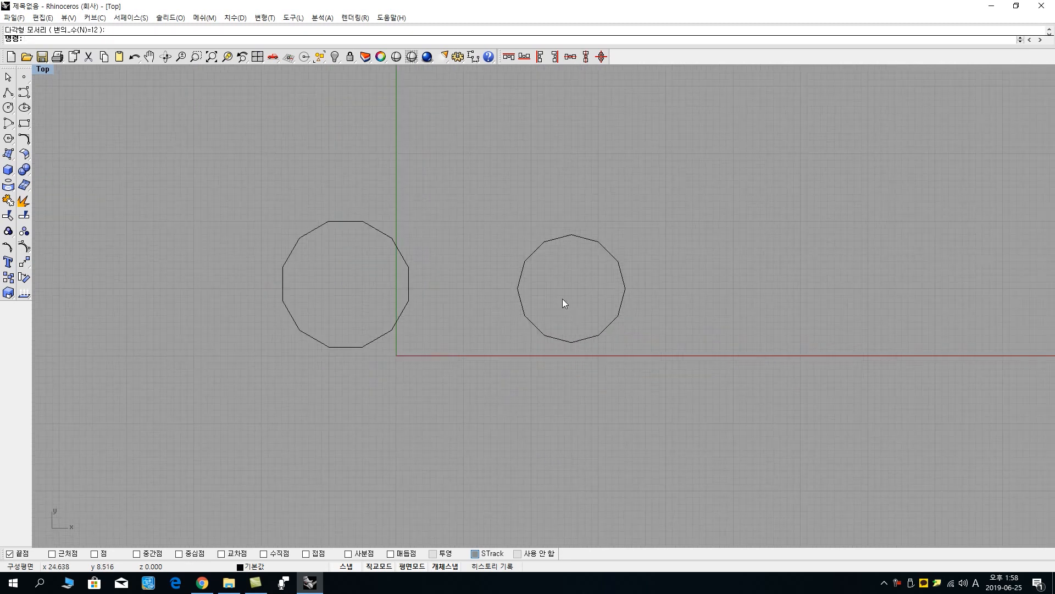
- Select the new inscribed polygon and compare its edges with those of the joined outline
scroll(556, 250, up, 2)
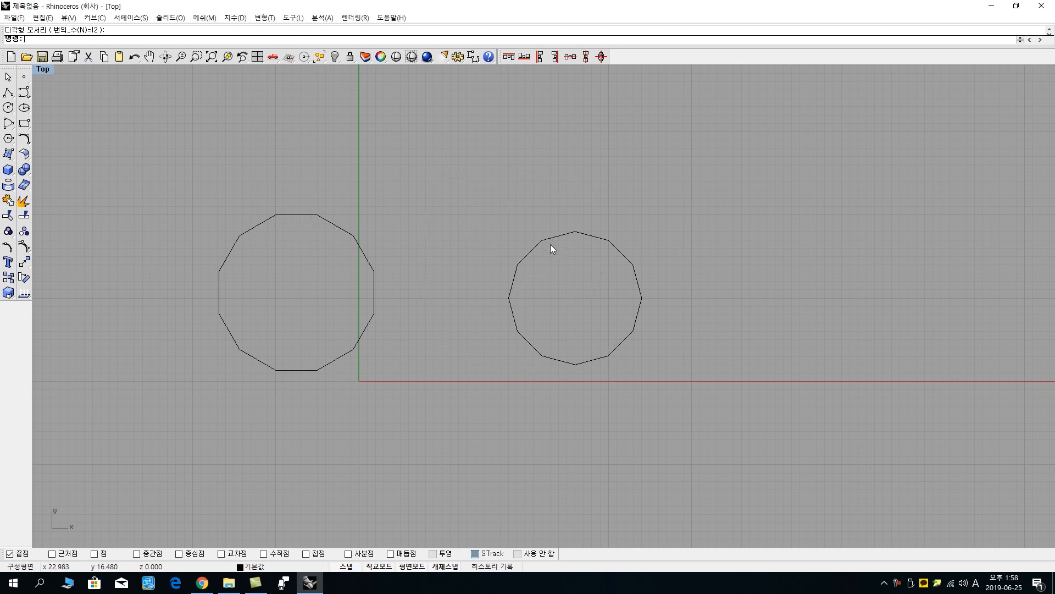
scroll(549, 244, up, 2)
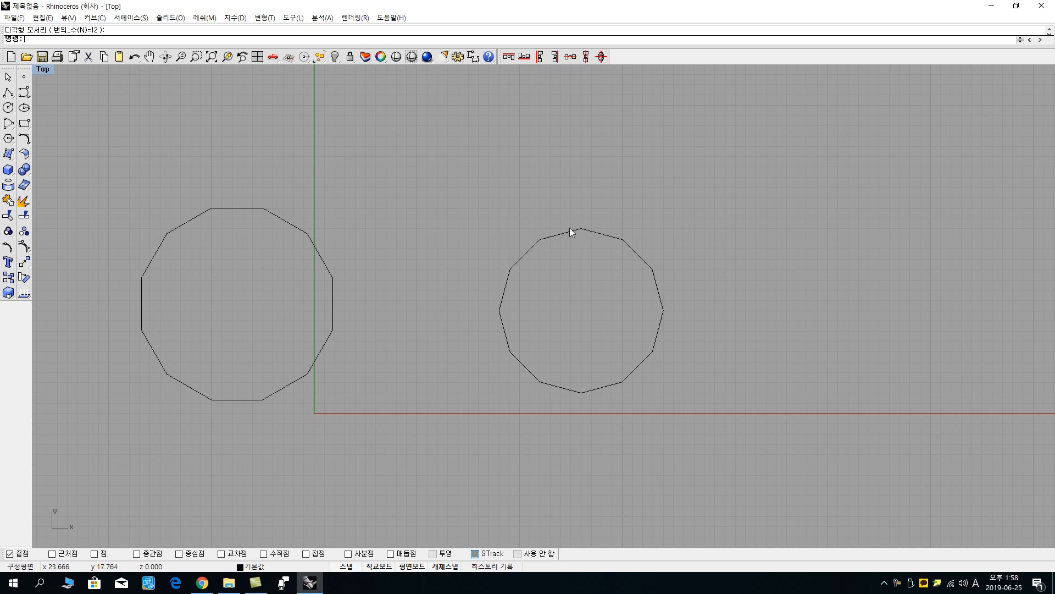
click(597, 237)
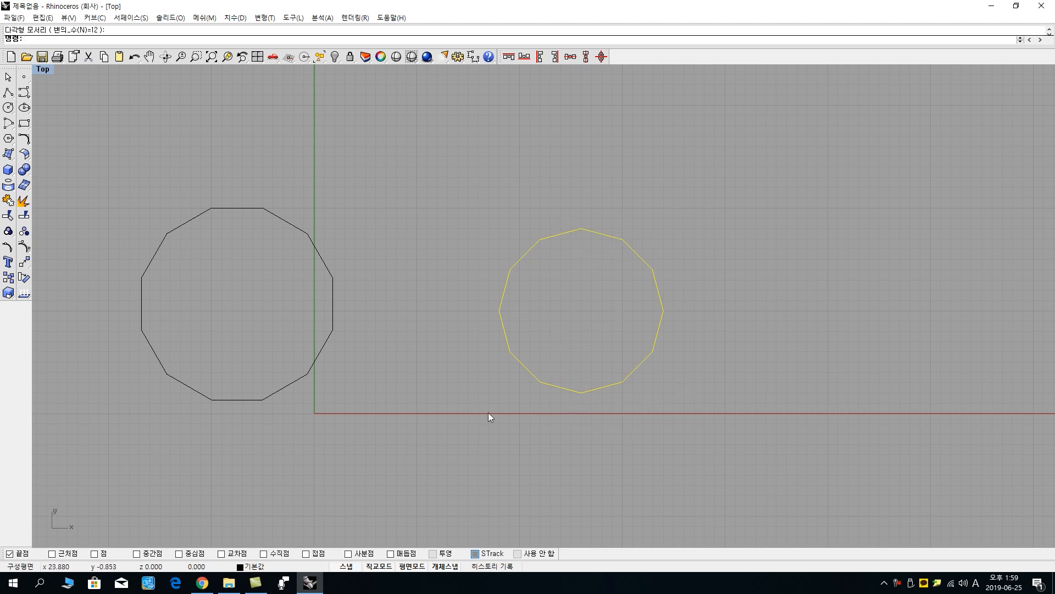
right_drag(408, 378, 512, 378)
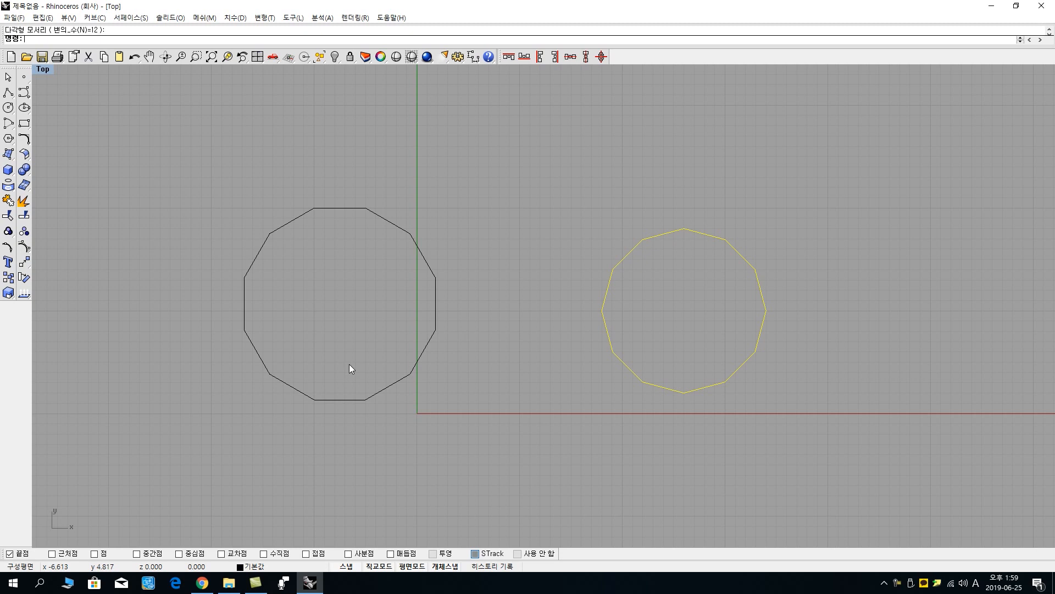
- Delete the comparison 12-sided polygon beside the joined outline
click(631, 370)
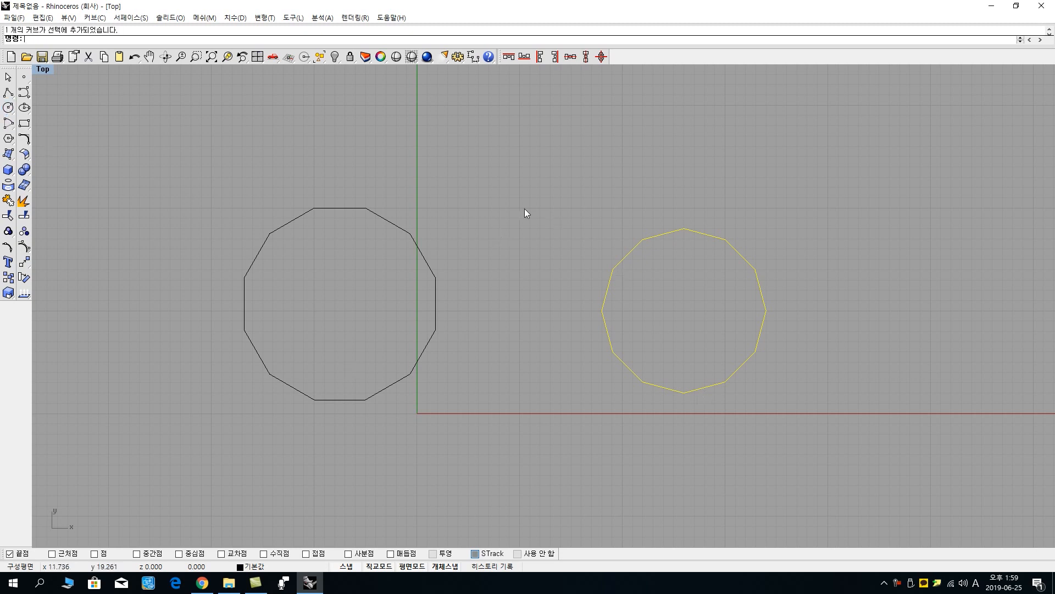
click(672, 259)
click(660, 234)
key(Delete)
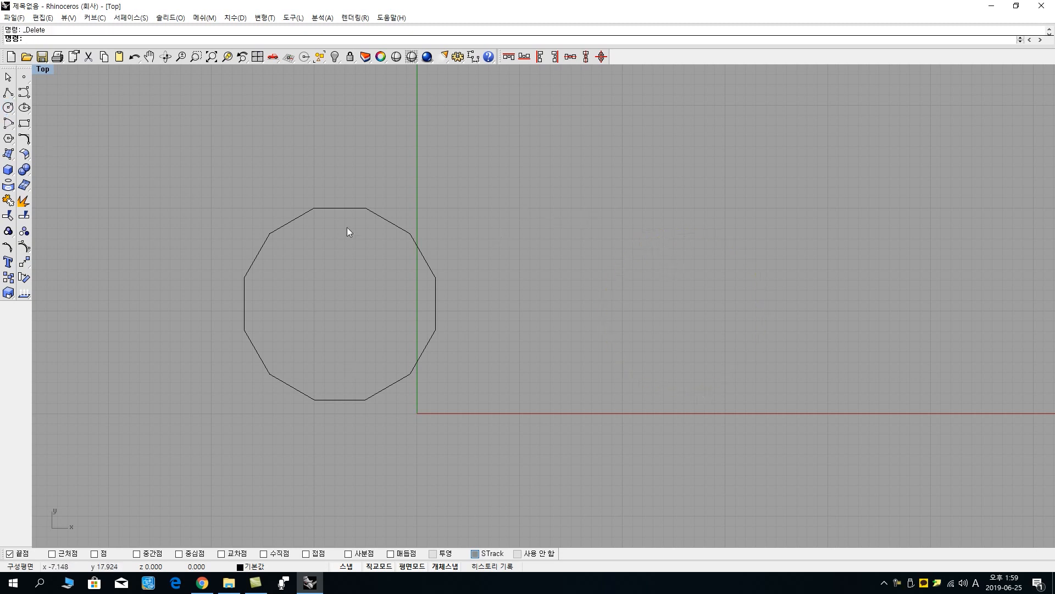
- Place a point object at the exact centre of the twelve-sided outline, using only the centre object snap
click(367, 210)
click(24, 77)
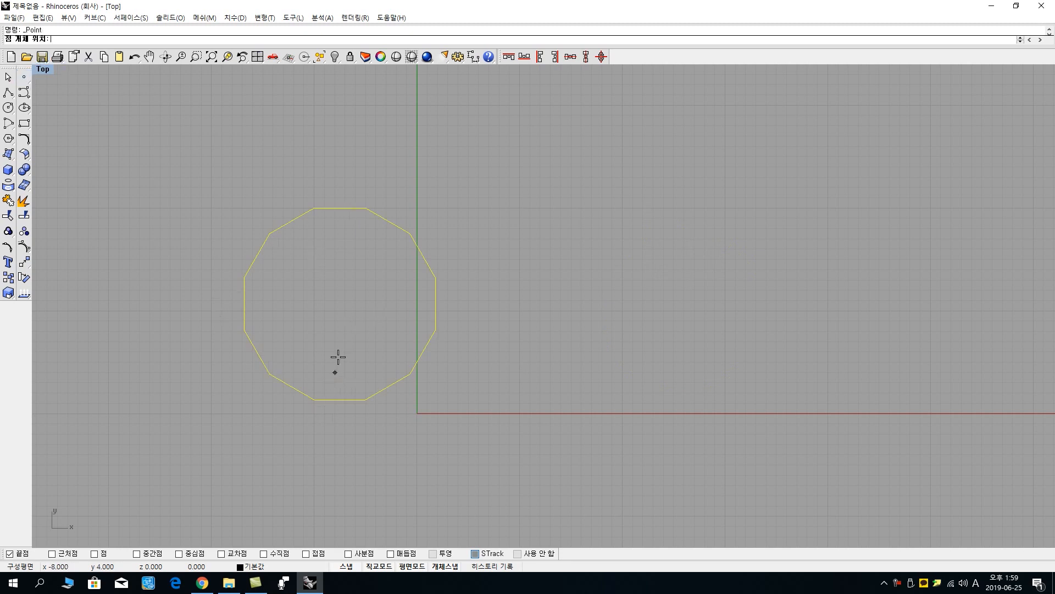
click(10, 554)
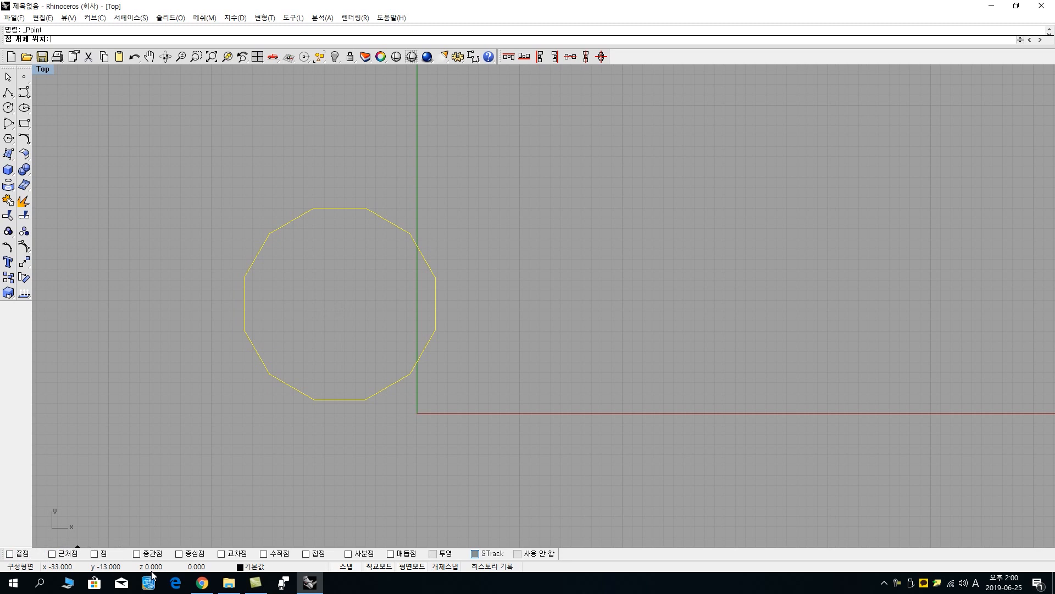
click(180, 554)
click(389, 391)
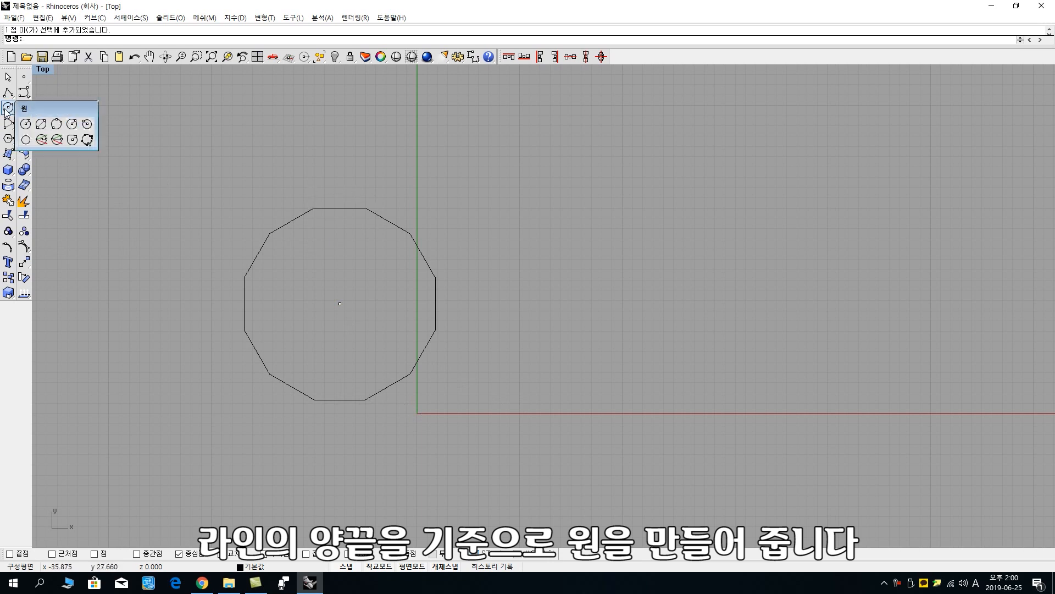
- Draw a 5 mm diameter circle through the two endpoints of the outline's top edge
click(41, 126)
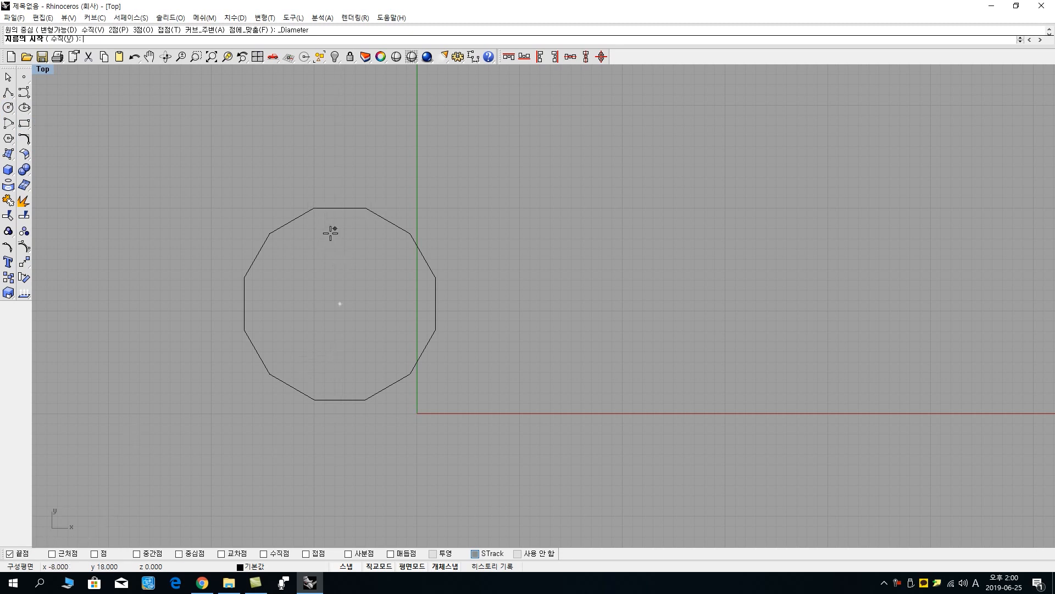
click(313, 208)
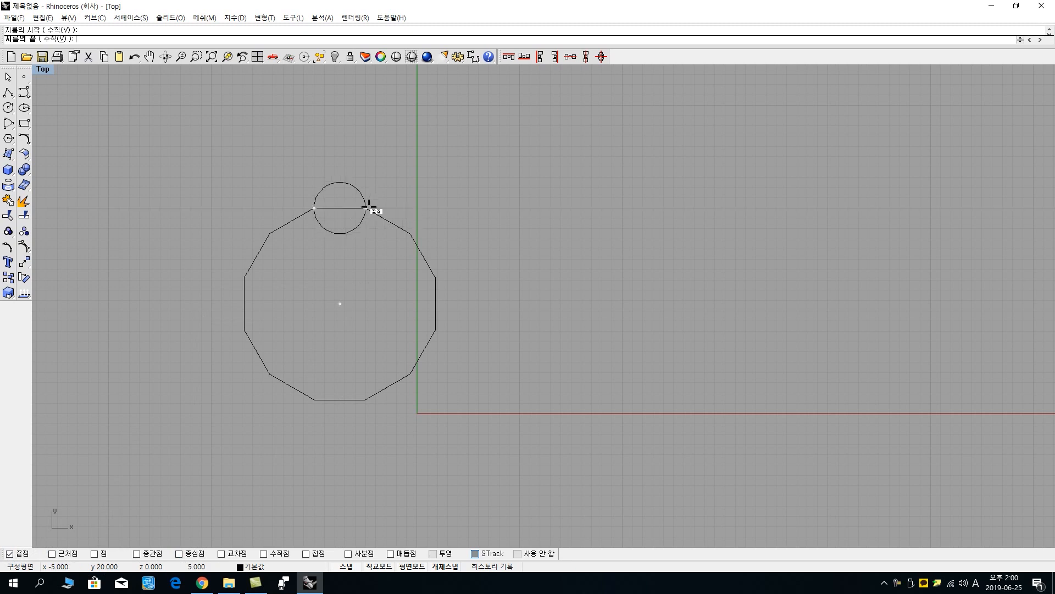
click(369, 208)
scroll(402, 183, up, 3)
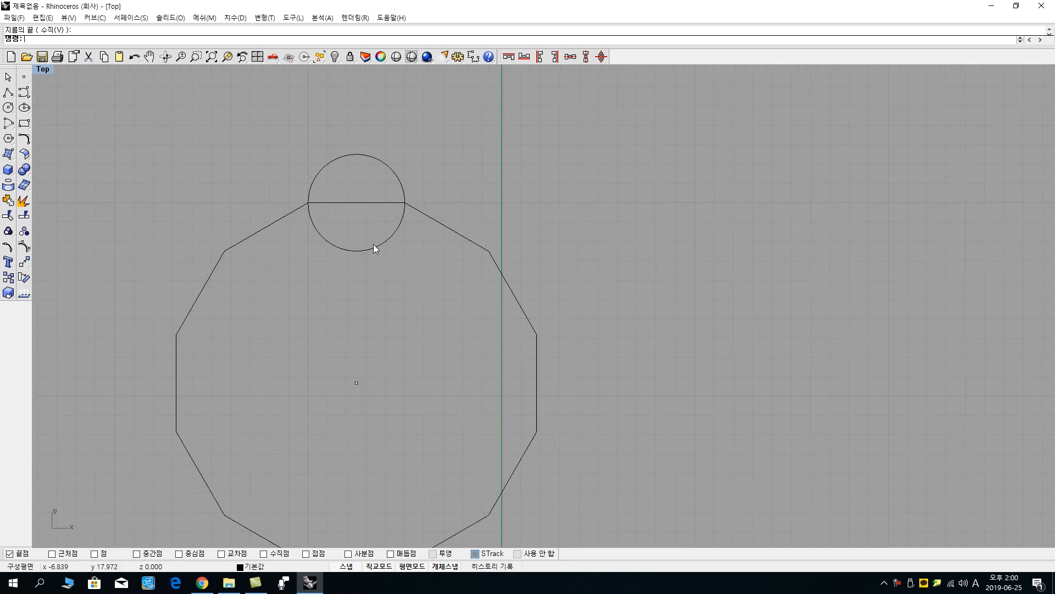
scroll(398, 260, down, 3)
- Polar-array the circle into 12 copies over 360 degrees around the point at the outline's centre
click(387, 254)
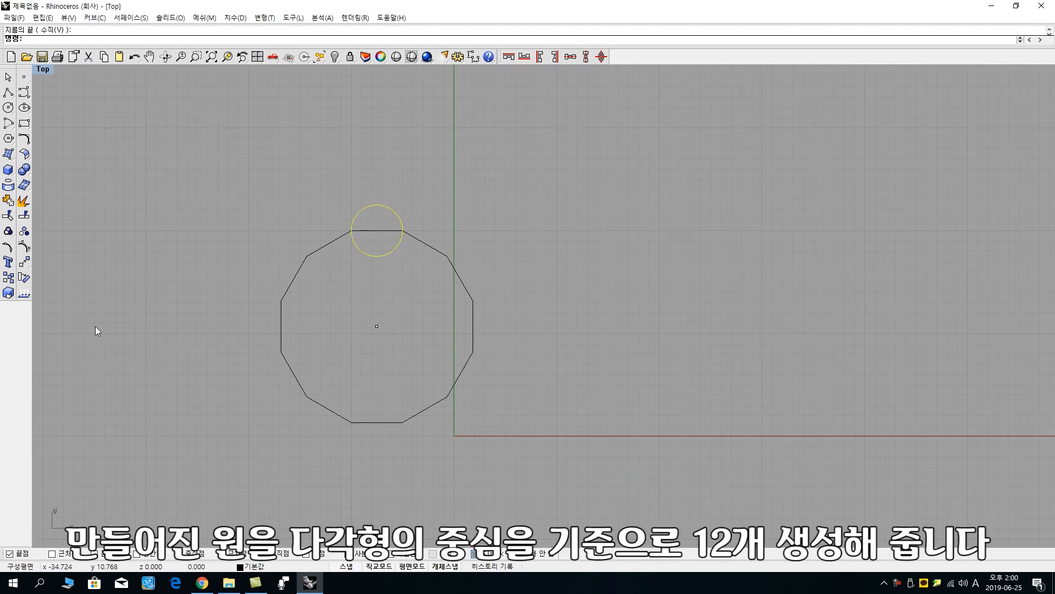
click(24, 263)
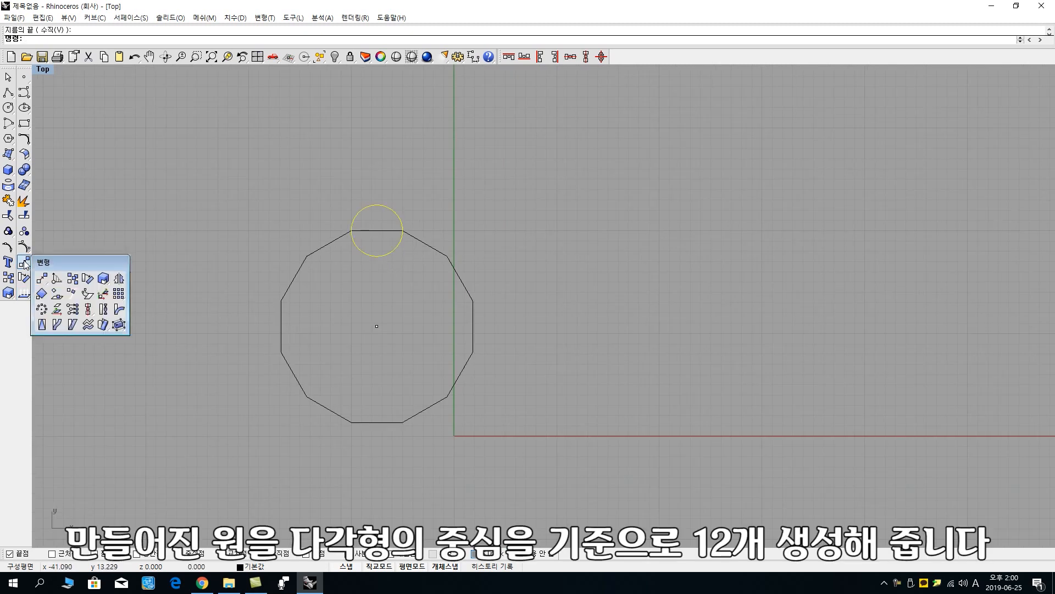
click(41, 309)
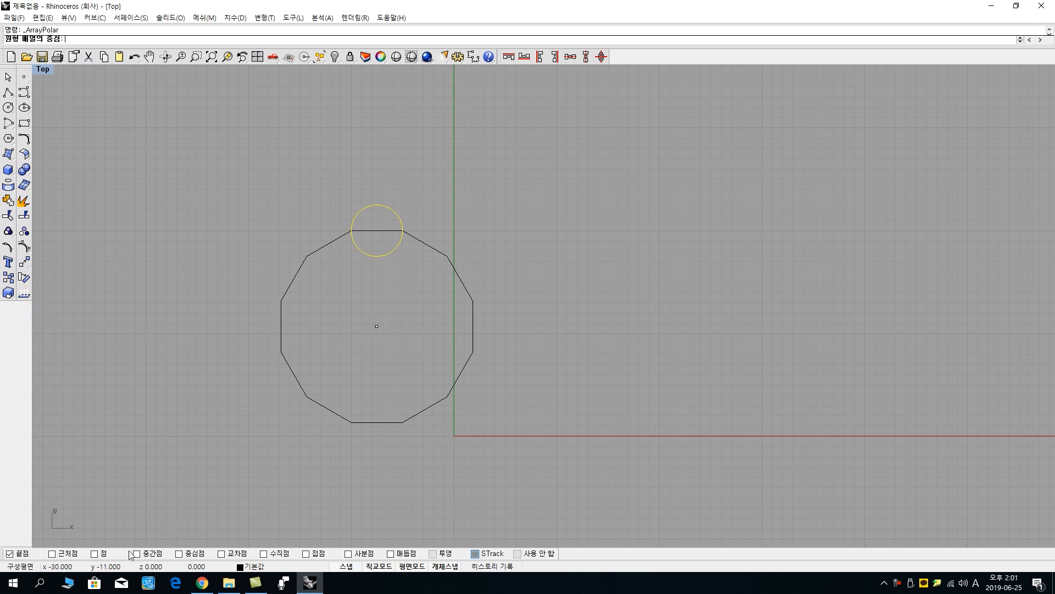
click(96, 556)
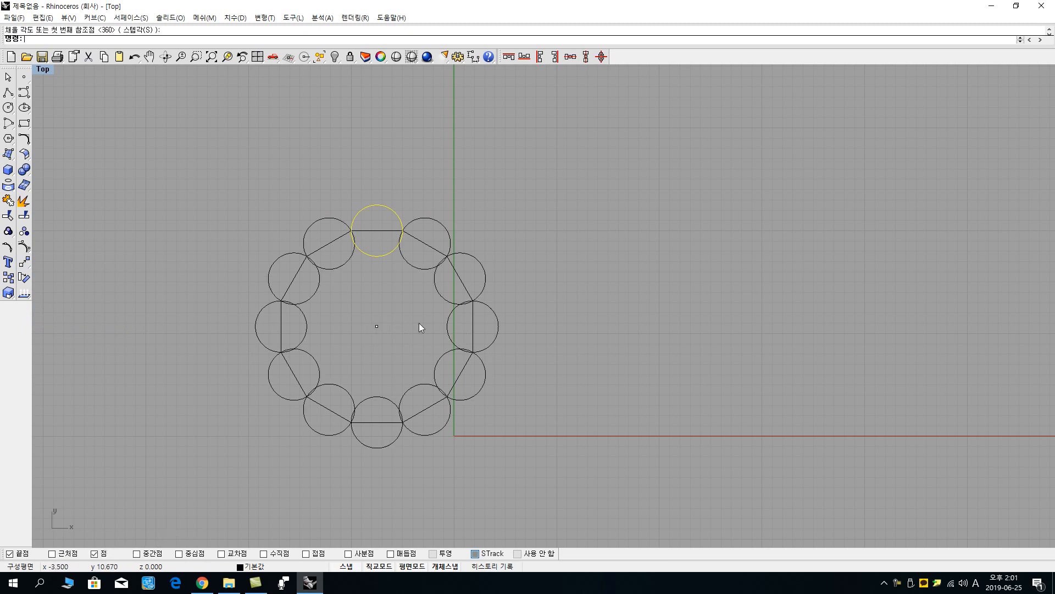
scroll(406, 233, up, 8)
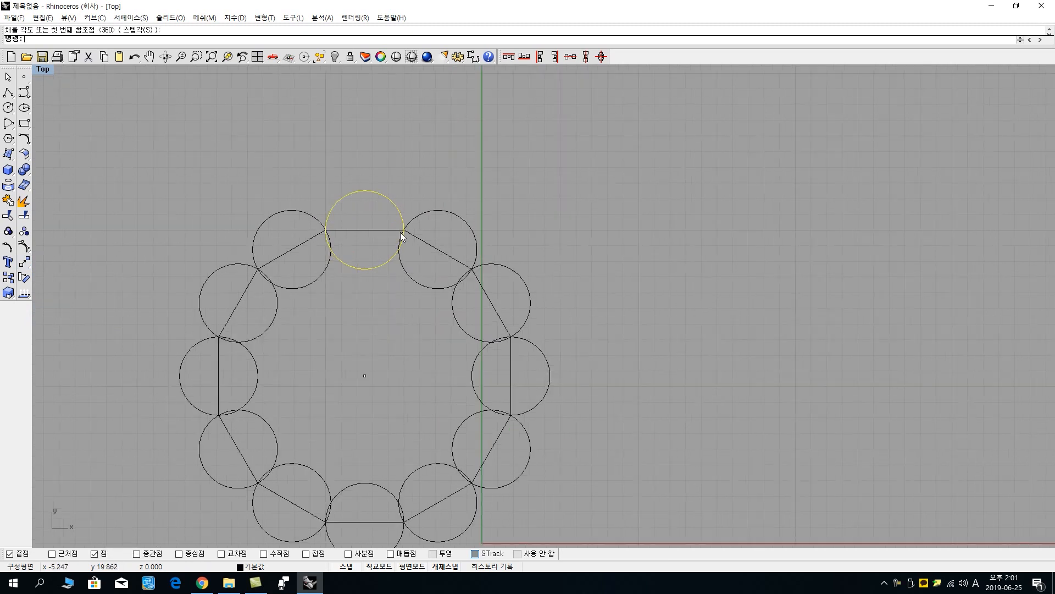
key(Escape)
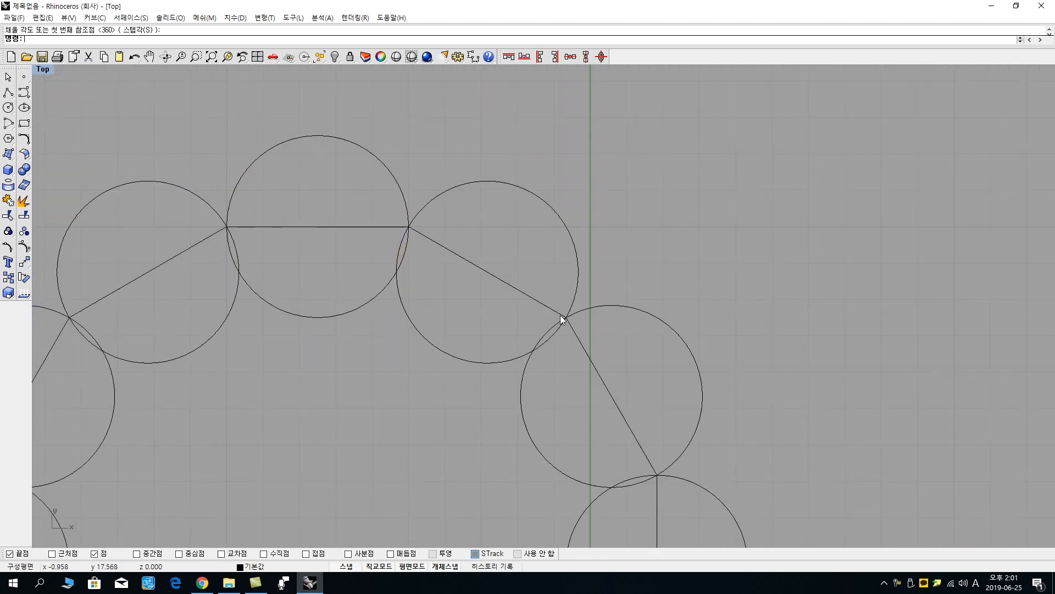
- Delete the twelve-sided outline, keeping the ring of circles and the centre point
scroll(622, 460, down, 7)
right_drag(622, 461, 444, 222)
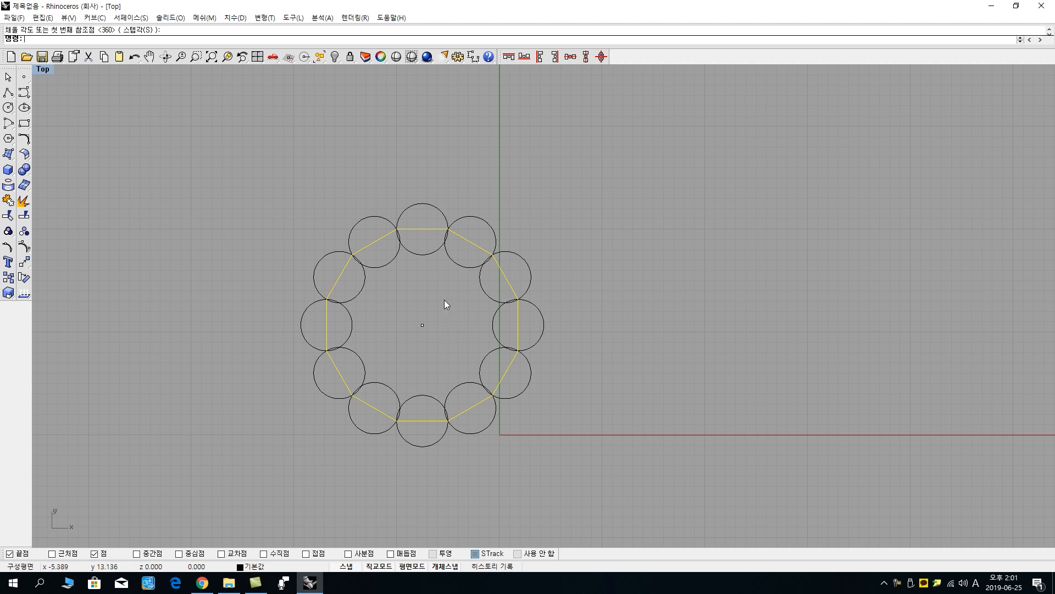
key(Delete)
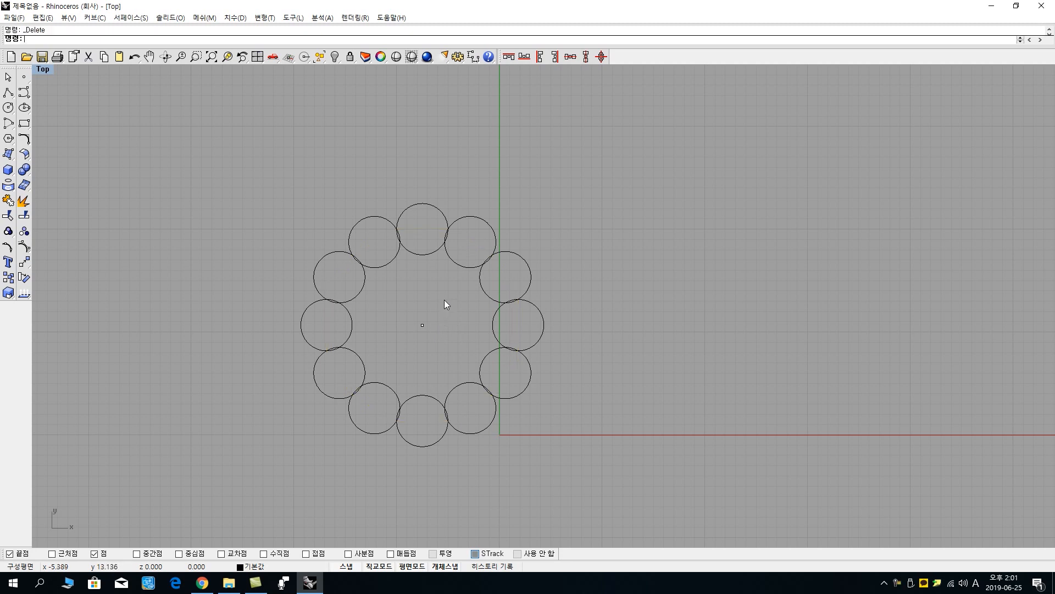
- Using all circles as cutting objects, trim the inner arcs of alternate circles and the outer arcs of the others to form six teeth
scroll(417, 258, up, 3)
scroll(403, 259, down, 2)
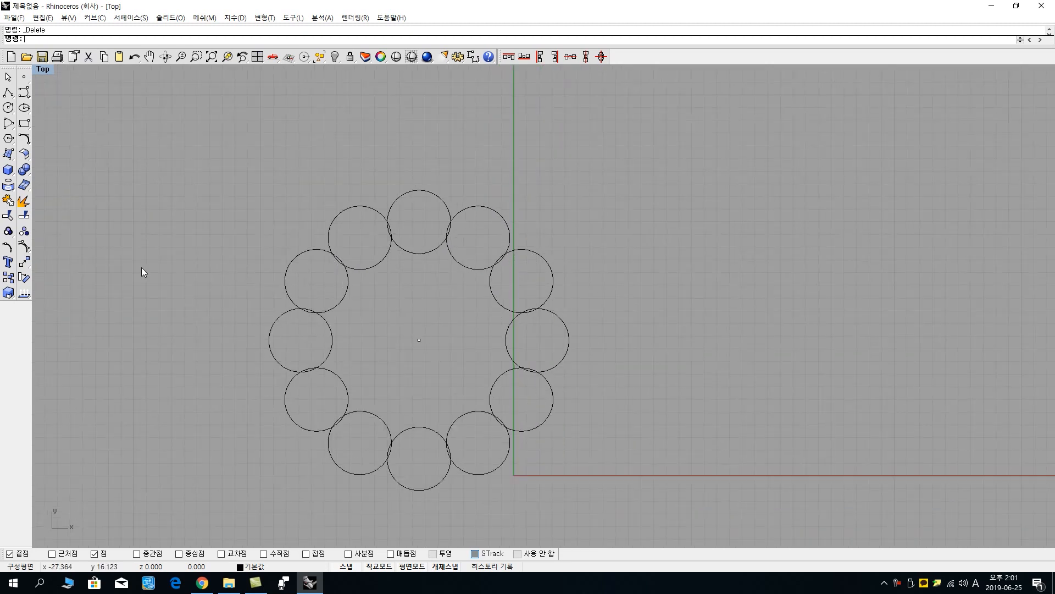
click(8, 215)
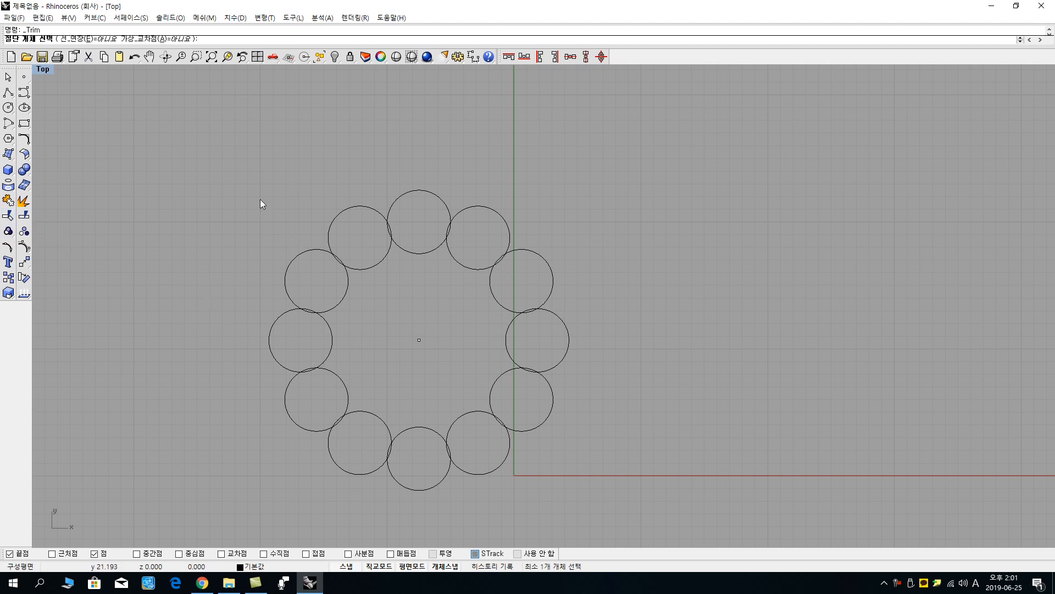
drag(217, 158, 634, 512)
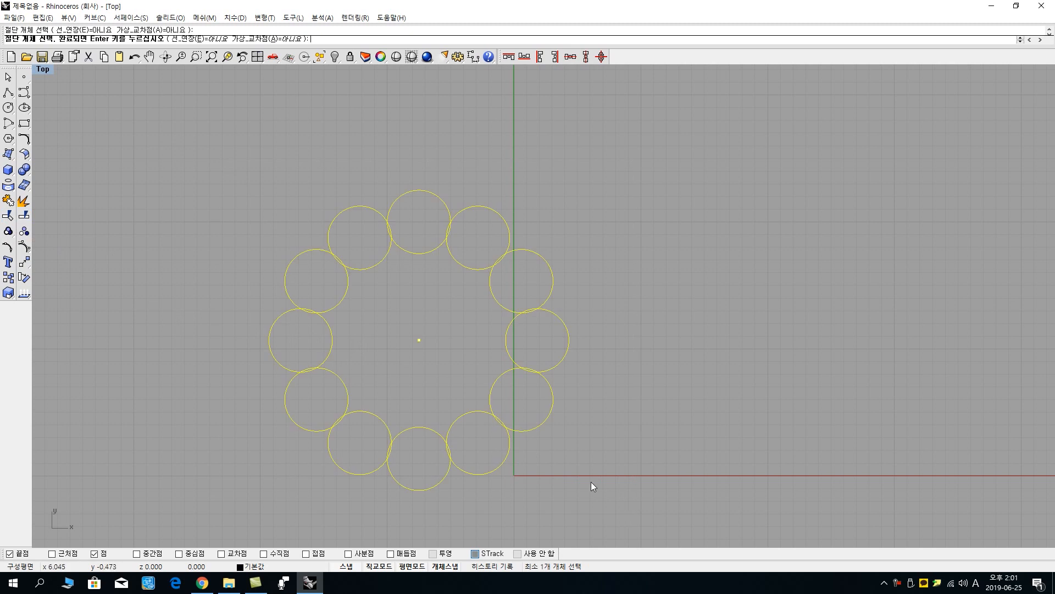
key(Return)
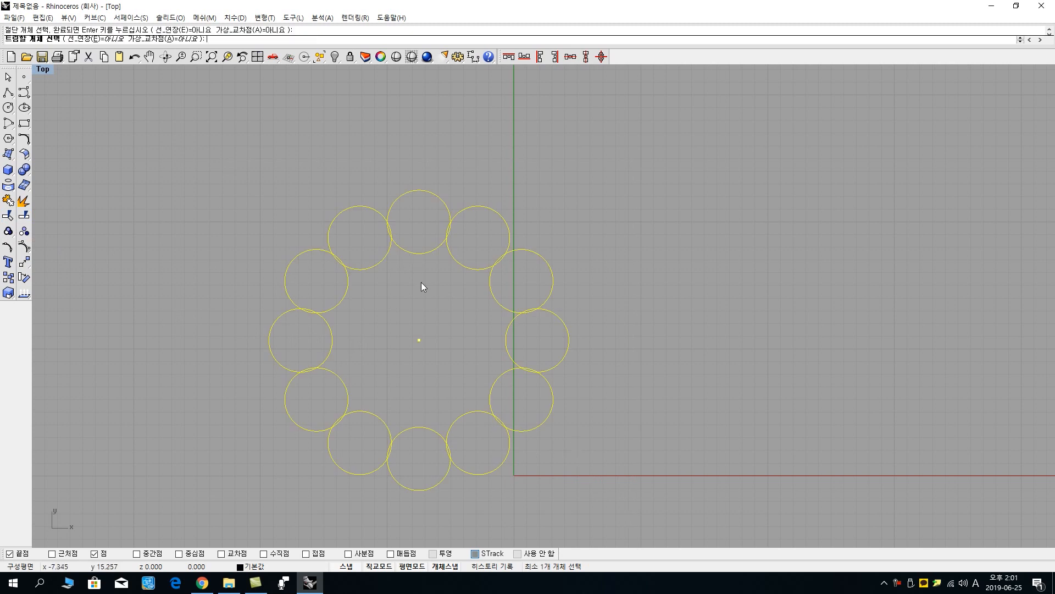
click(421, 257)
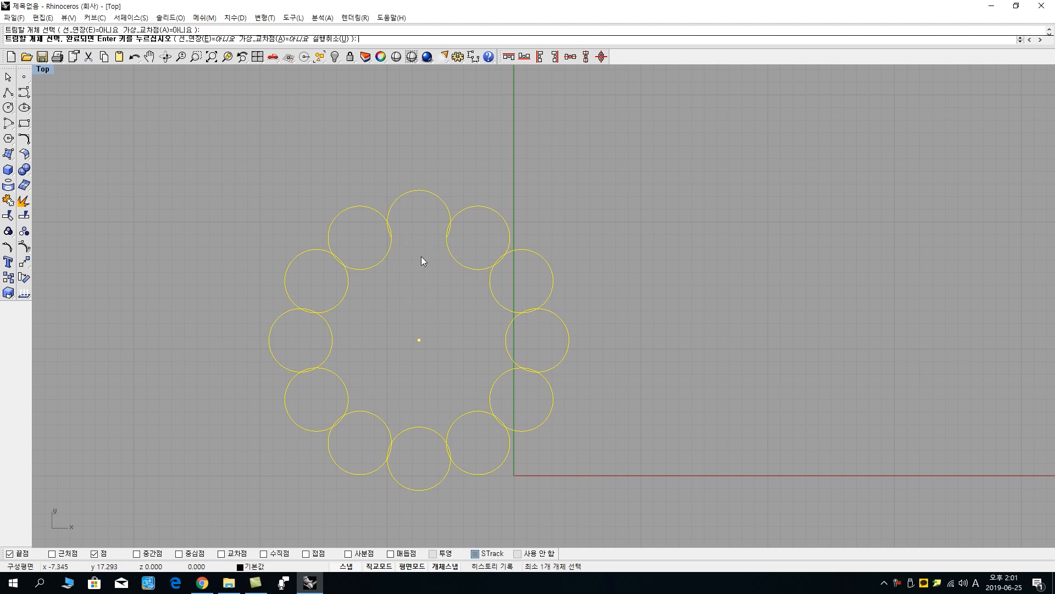
click(497, 304)
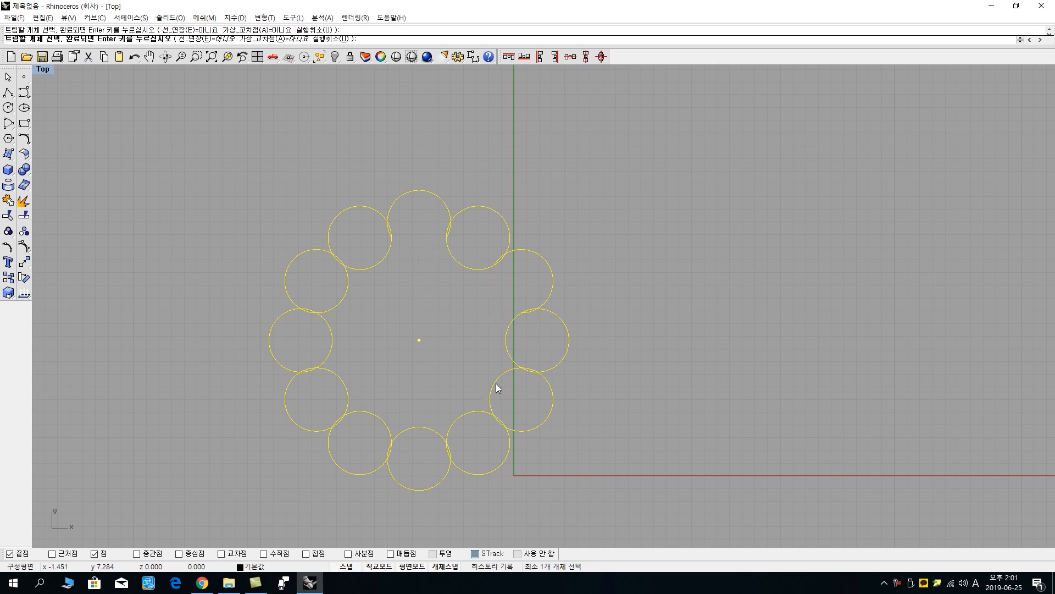
click(348, 389)
click(569, 348)
scroll(445, 231, up, 5)
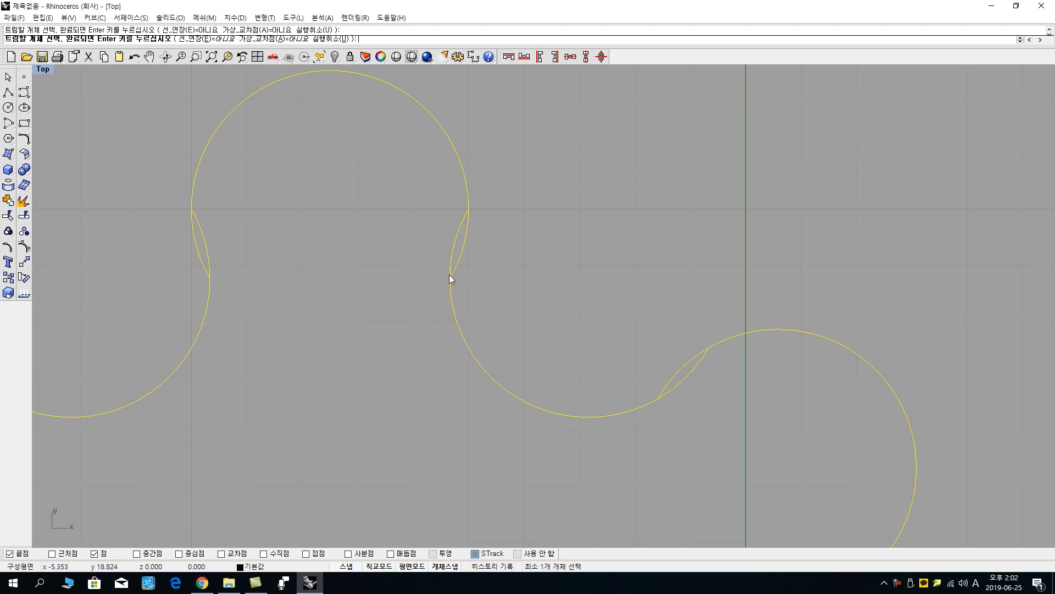
scroll(457, 239, down, 5)
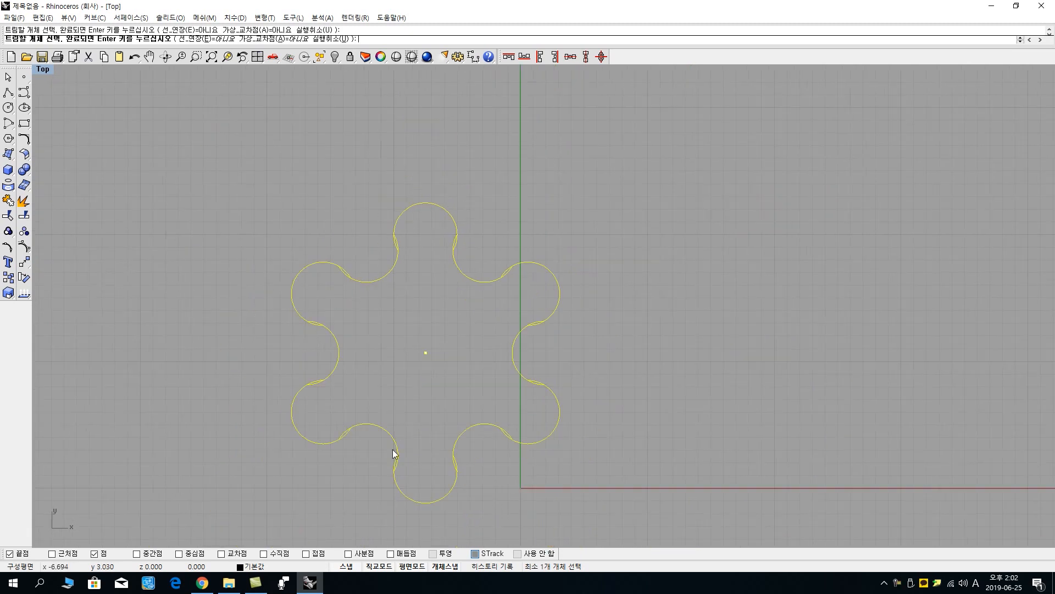
- Try to join the trimmed arcs, starting with the valley arc beside the top tooth
click(9, 201)
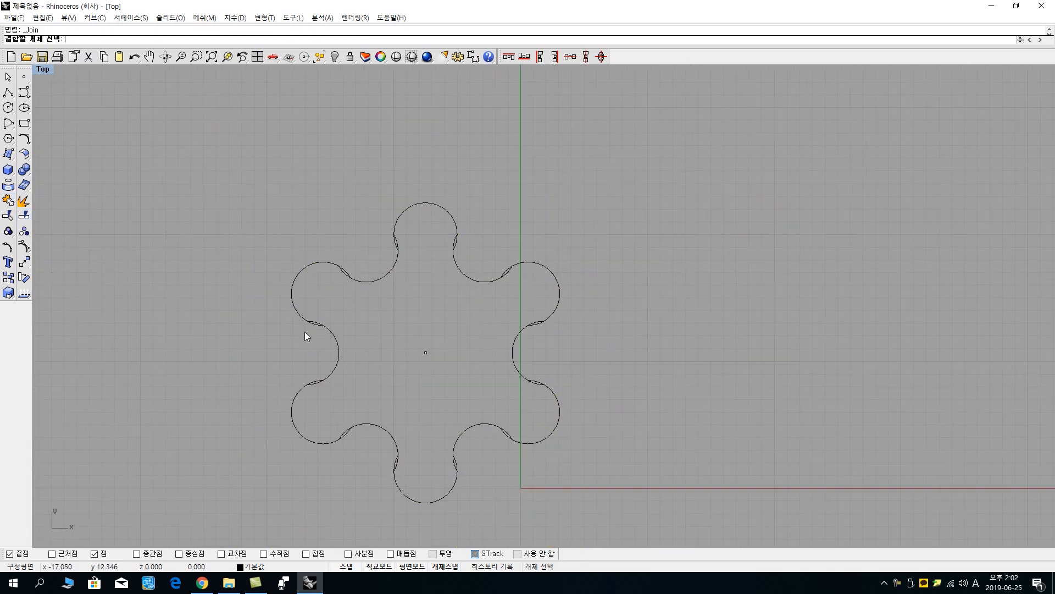
click(443, 299)
click(457, 270)
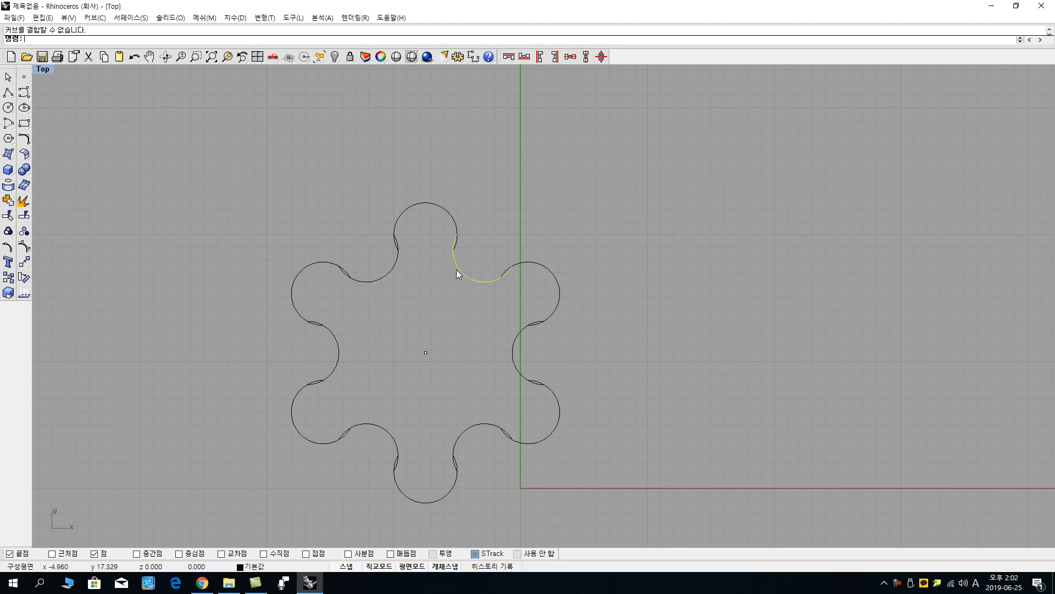
- Select the arcs around the top tooth to examine how they overlap where tooth and valley meet
click(450, 240)
click(452, 250)
click(441, 274)
scroll(397, 260, up, 5)
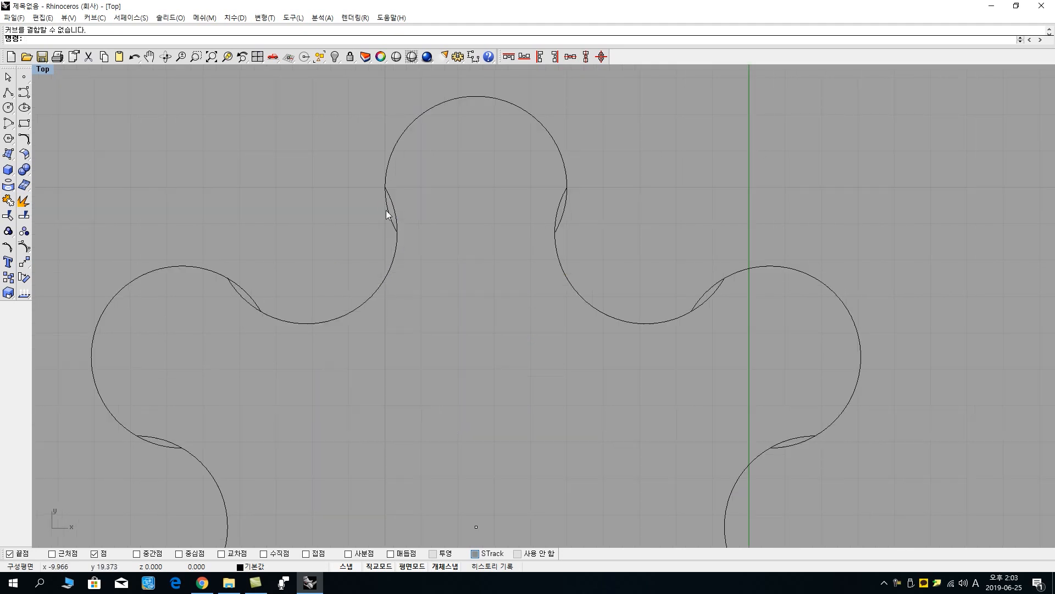
click(386, 210)
click(398, 232)
scroll(417, 263, down, 5)
scroll(418, 247, up, 5)
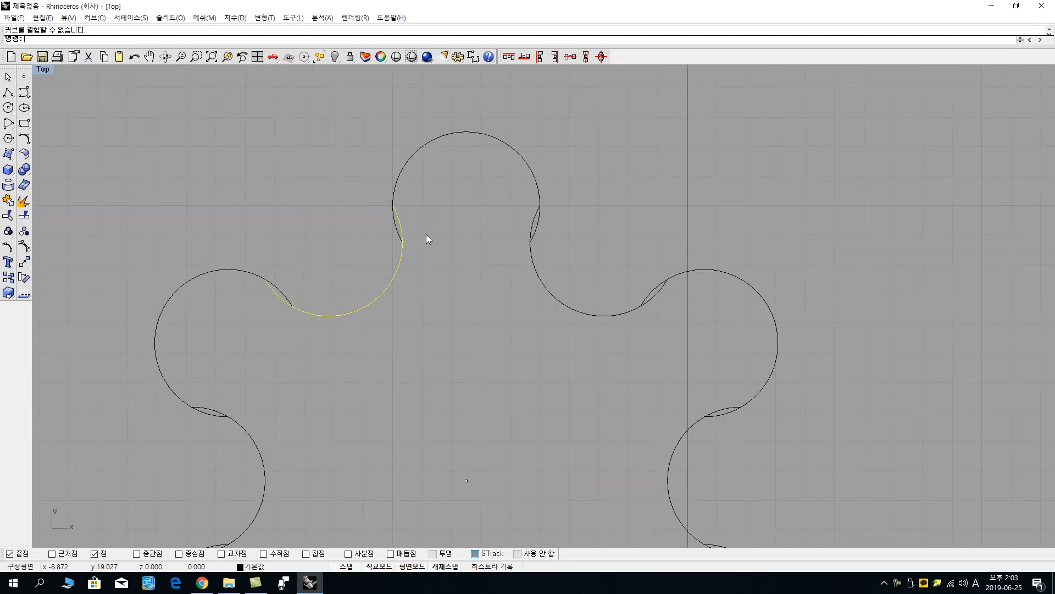
click(423, 233)
click(397, 229)
click(398, 231)
click(437, 247)
scroll(423, 278, down, 3)
scroll(423, 278, down, 2)
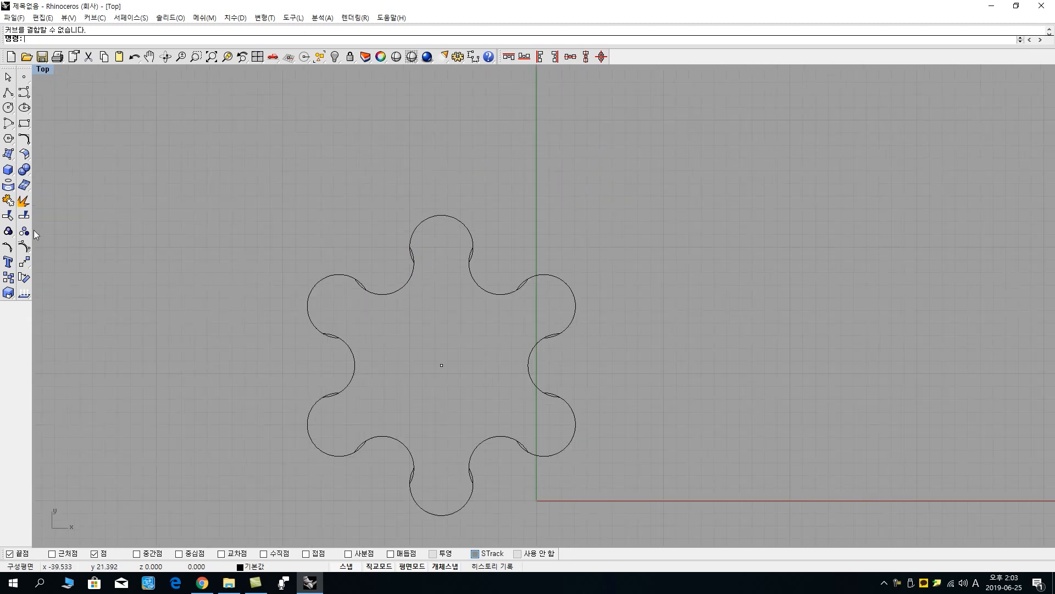
- Trim away both overlapping arc pieces at every junction between teeth and valleys, using all the arcs as cutting objects
click(8, 216)
right_drag(494, 371, 451, 297)
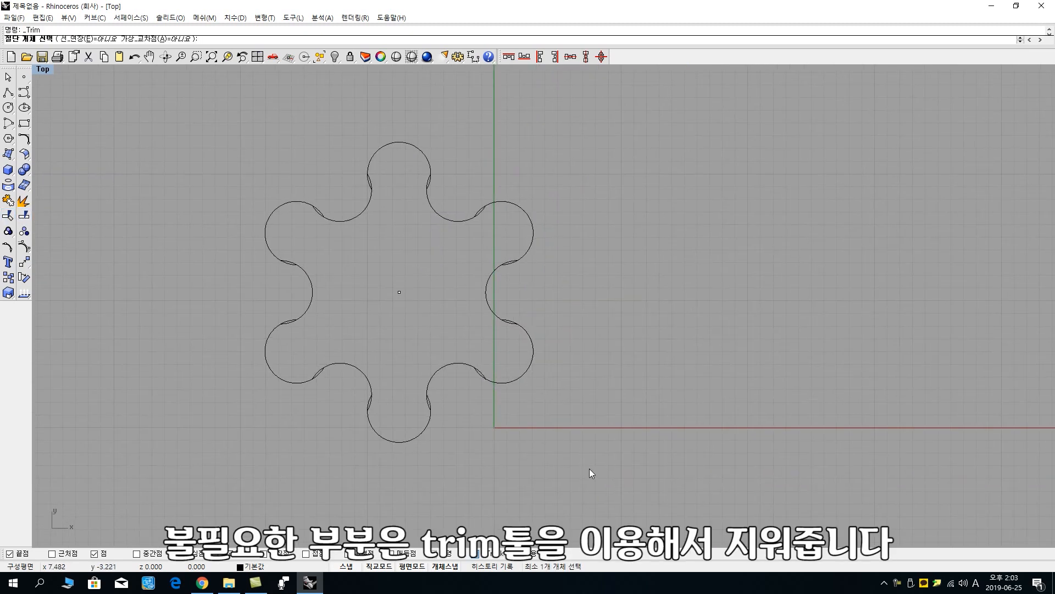
drag(176, 146, 176, 146)
key(Return)
scroll(436, 195, up, 4)
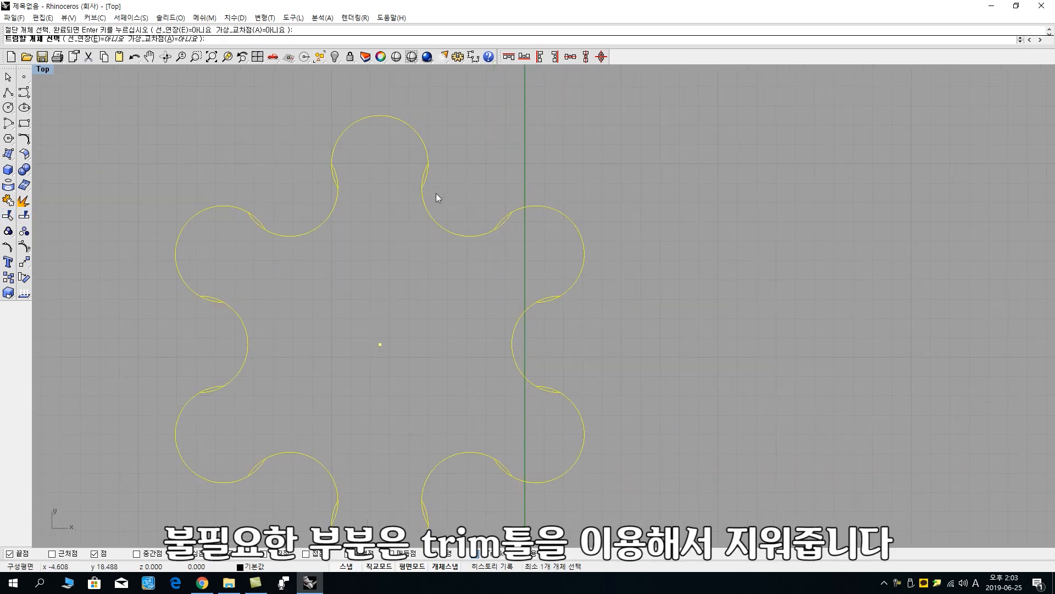
click(418, 174)
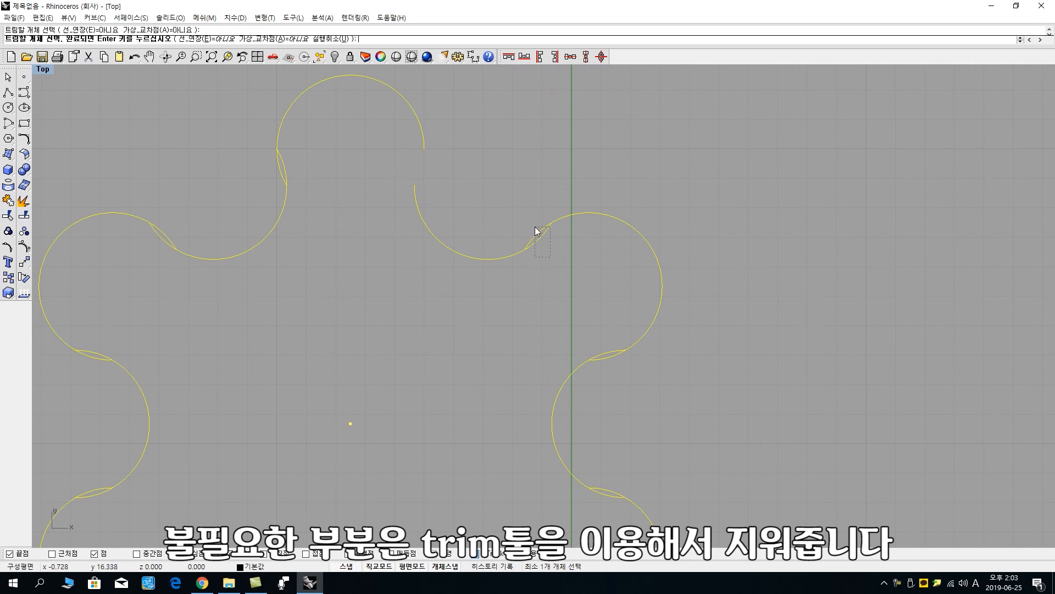
drag(536, 227, 535, 226)
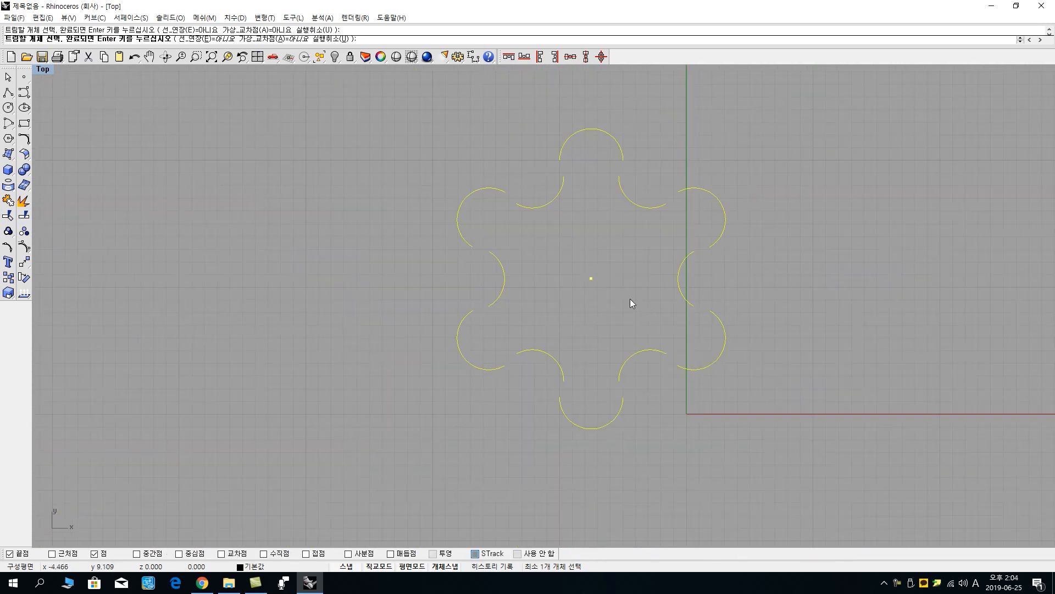
right_drag(630, 298, 584, 270)
key(Return)
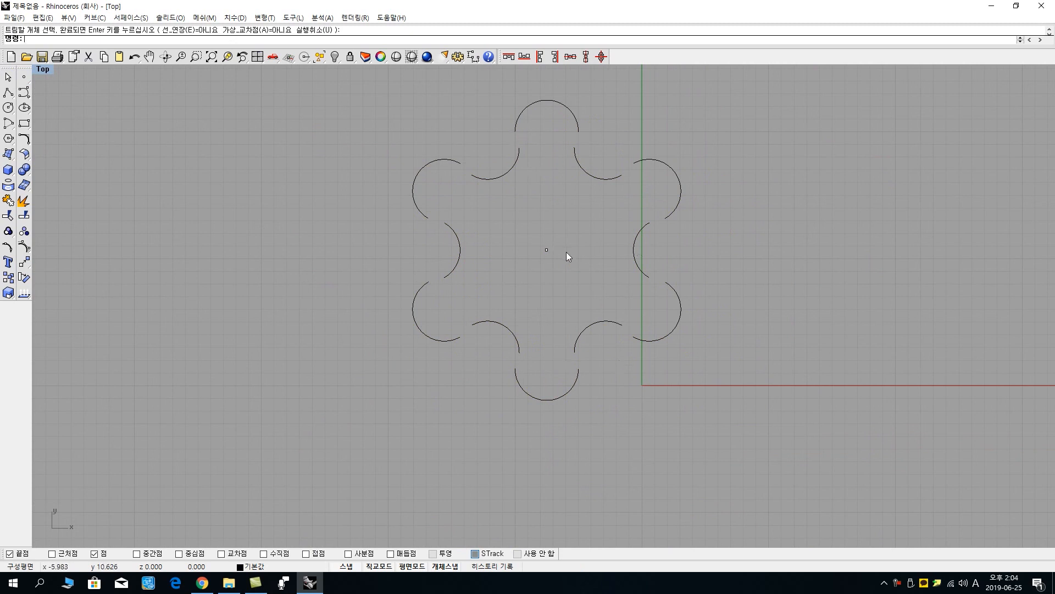
- Draw a straight line bridging the gap on each side of the top tooth, between the tooth and valley arc ends
right_drag(566, 252, 508, 290)
click(8, 92)
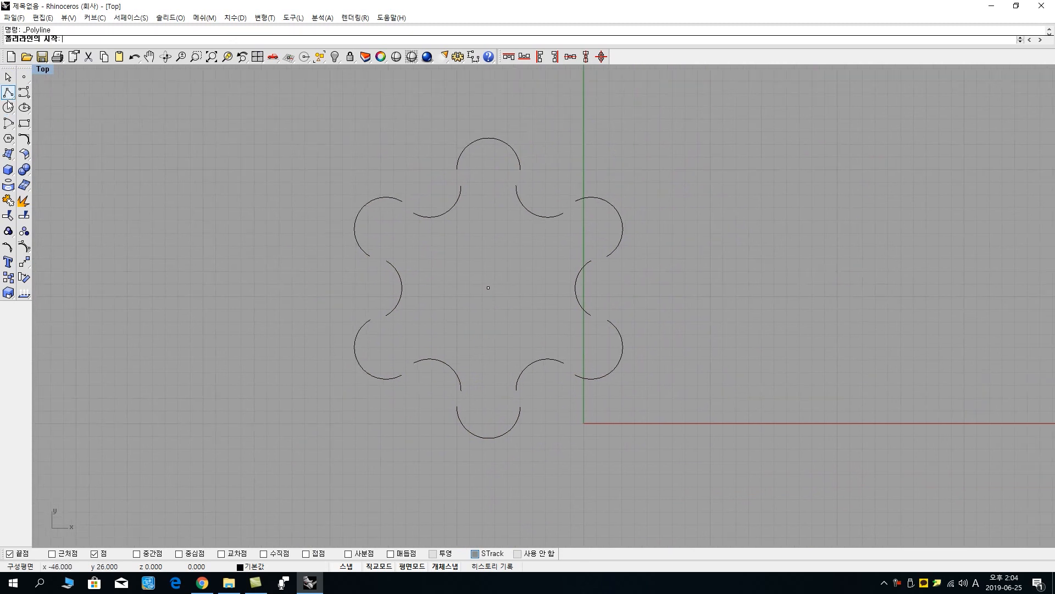
scroll(520, 172, up, 4)
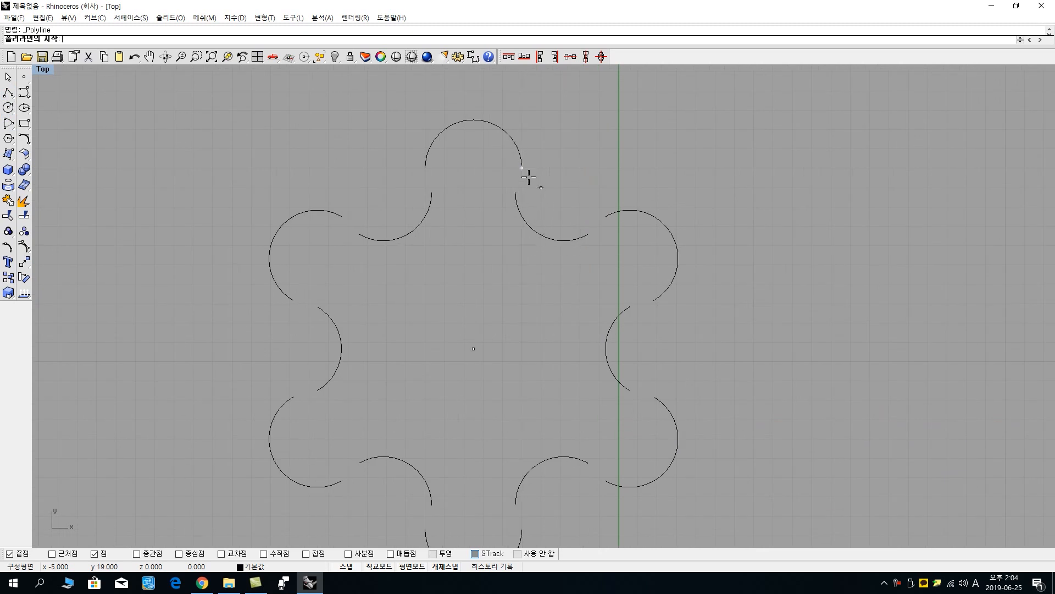
click(522, 168)
click(516, 193)
key(Return)
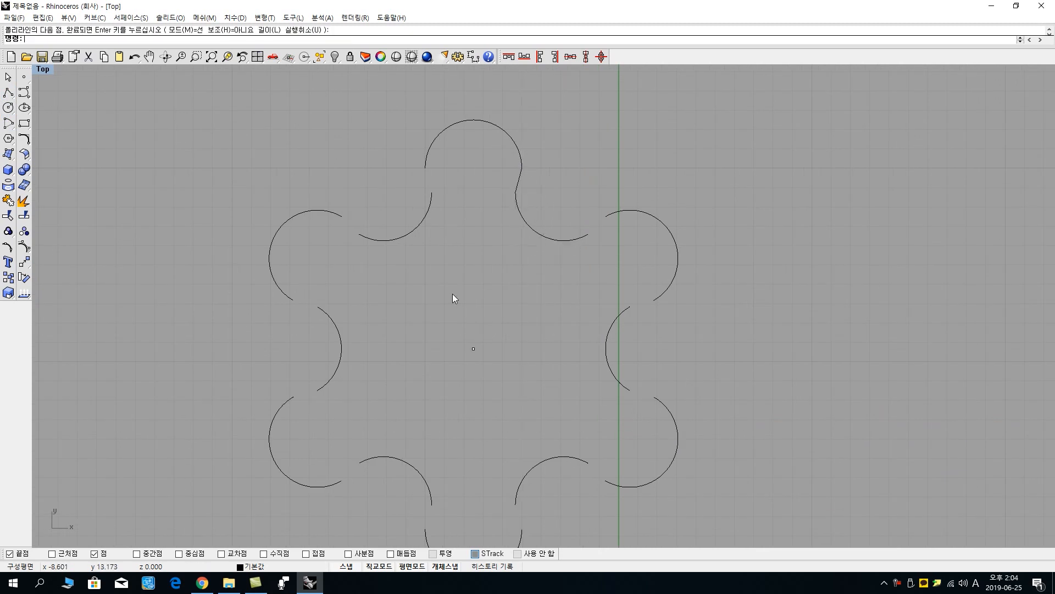
key(Return)
click(425, 168)
click(431, 192)
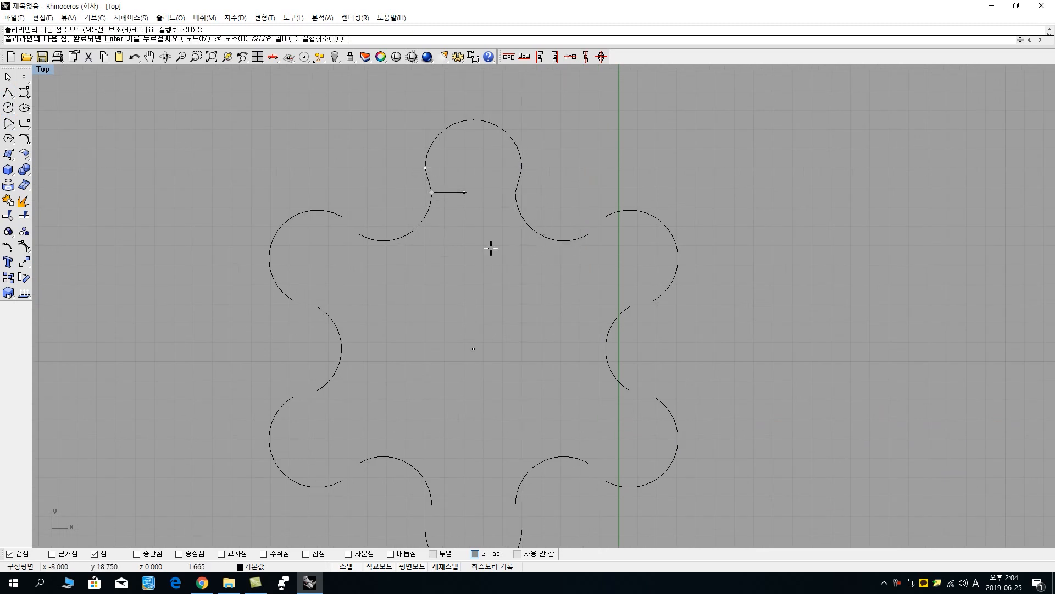
key(Return)
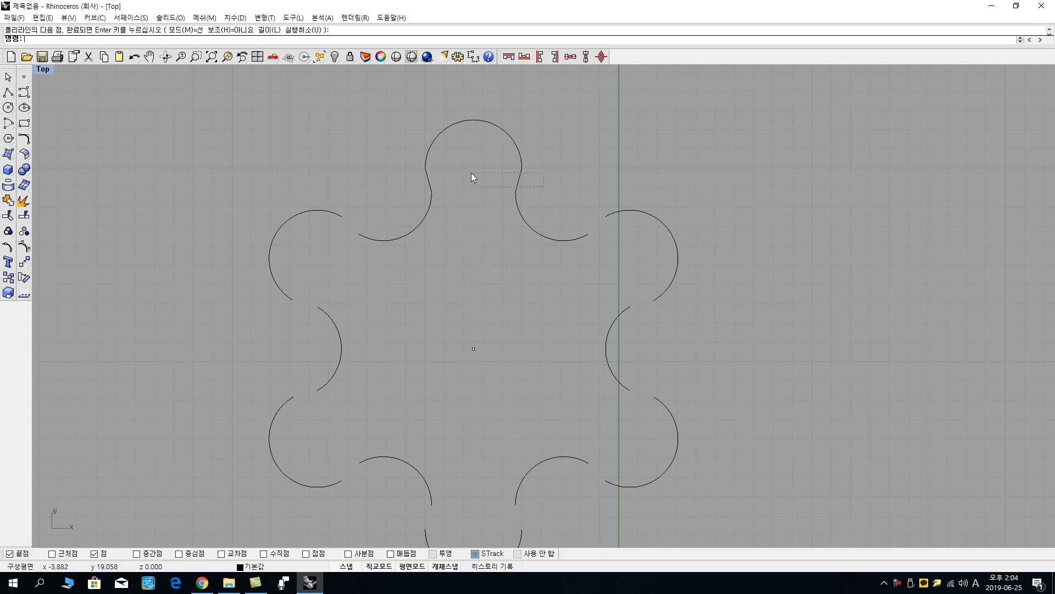
- Group the two bridging lines beside the top tooth
drag(471, 173, 418, 173)
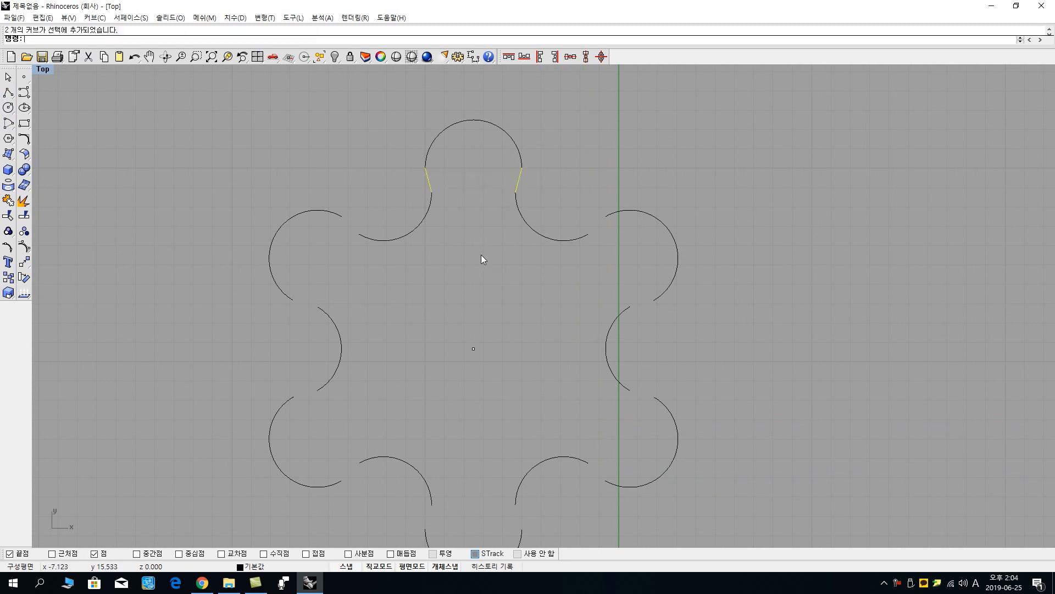
key(ctrl+g)
right_drag(497, 299, 479, 253)
scroll(480, 251, down, 2)
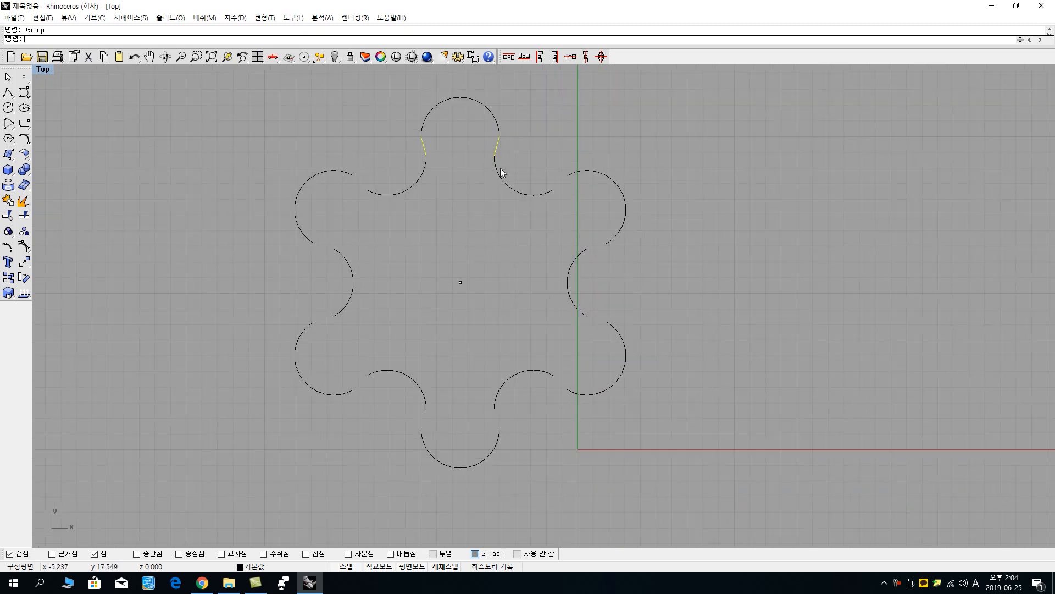
- Polar-array the grouped lines around the centre point over 360 degrees, bridging the gaps at all six teeth
click(512, 146)
click(496, 145)
click(24, 262)
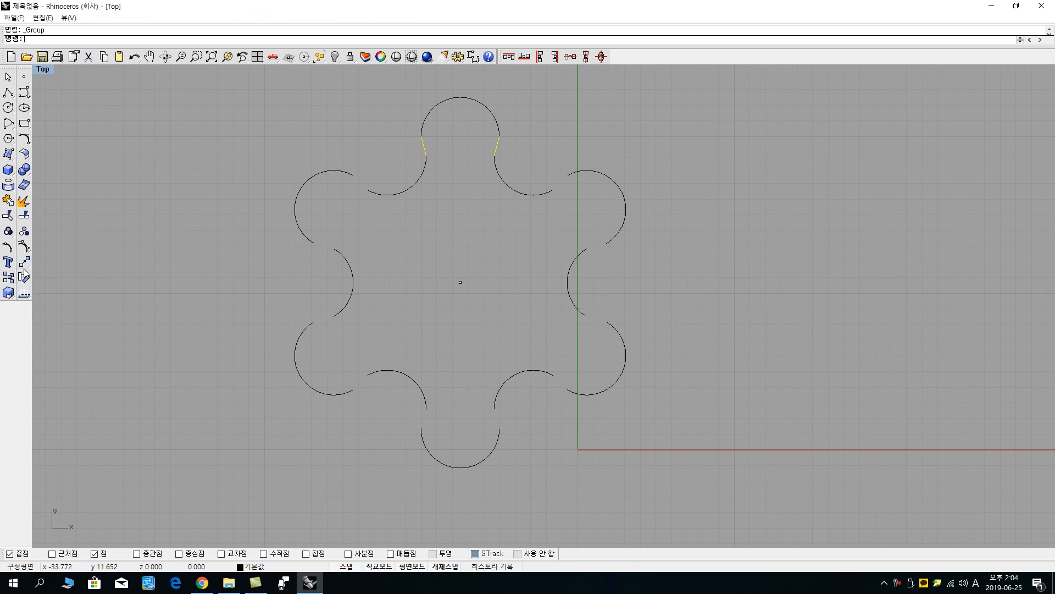
click(42, 309)
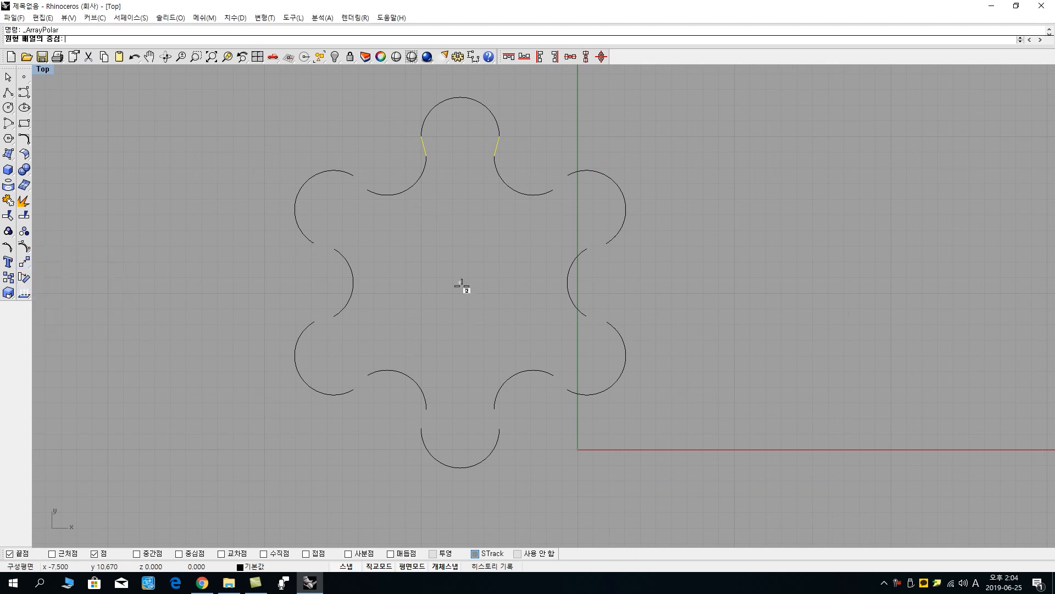
click(462, 286)
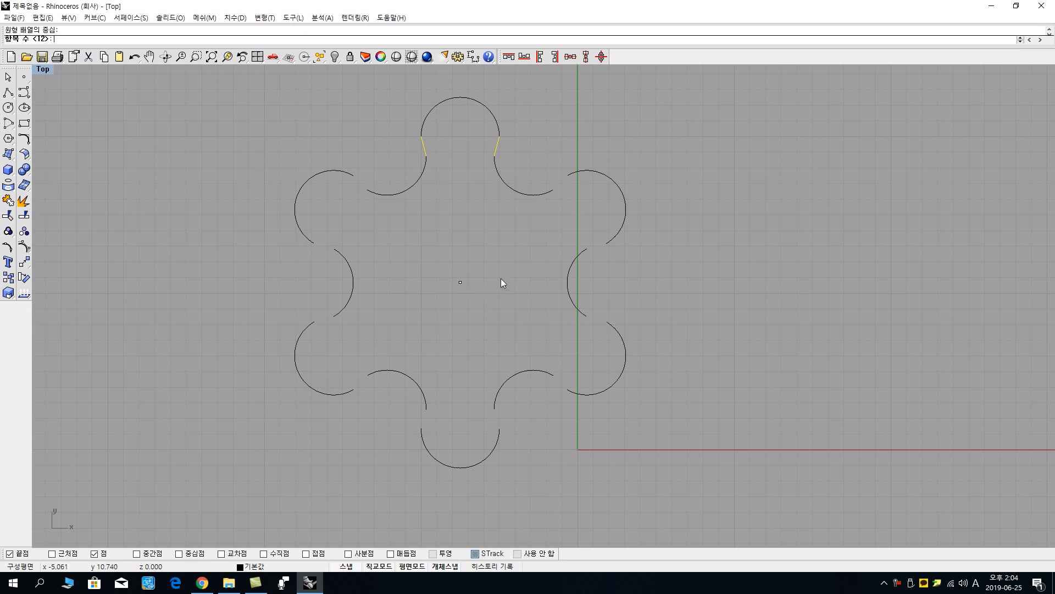
key(Return)
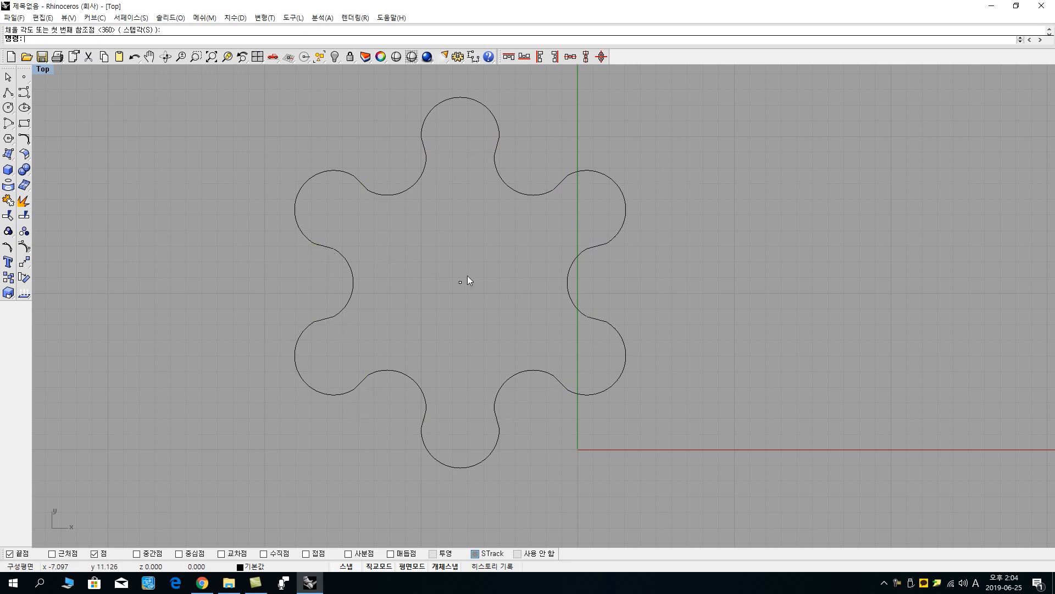
- Join all the arcs and bridging lines into one closed gear outline and check it by selecting it
scroll(499, 328, down, 2)
drag(257, 129, 256, 131)
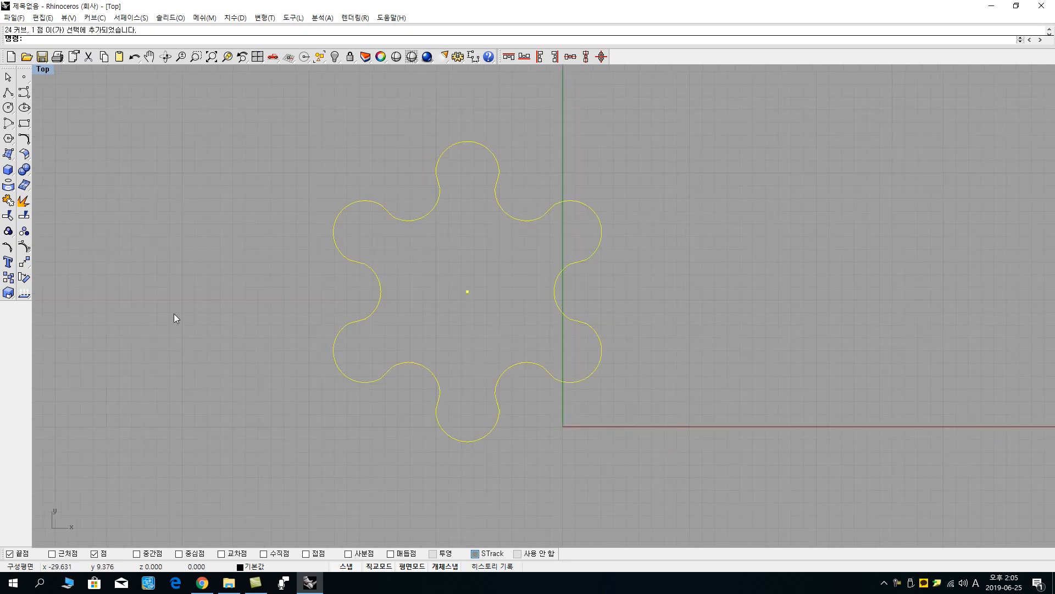
click(8, 200)
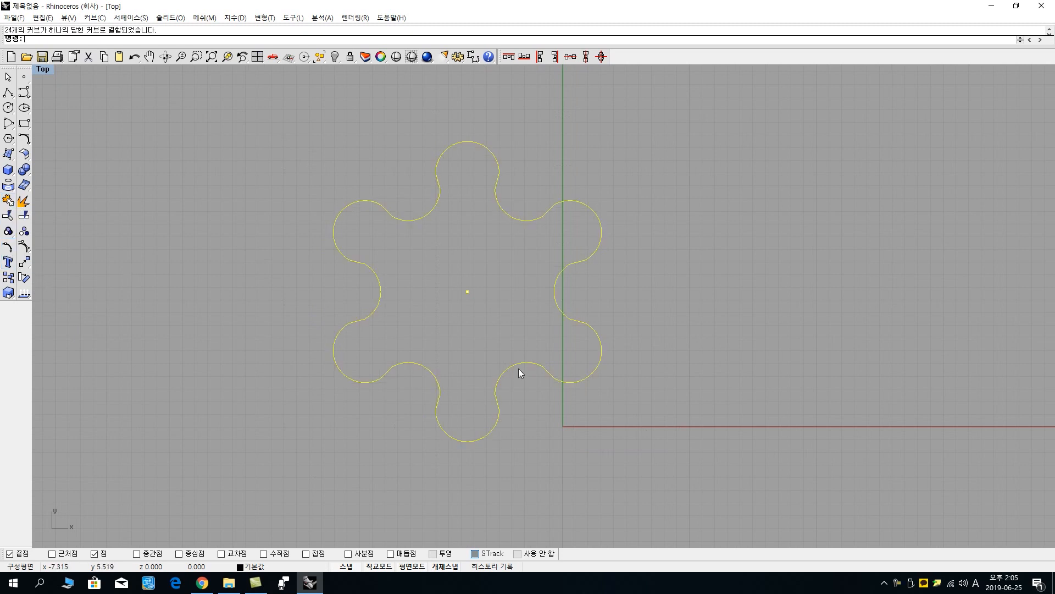
scroll(428, 342, down, 1)
click(553, 381)
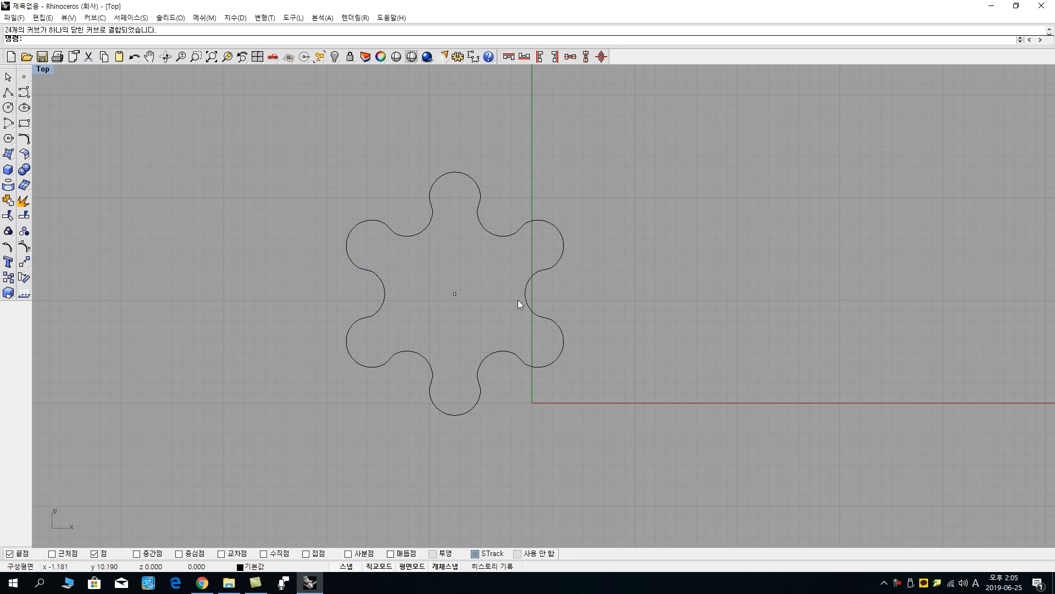
drag(517, 299, 281, 211)
click(263, 228)
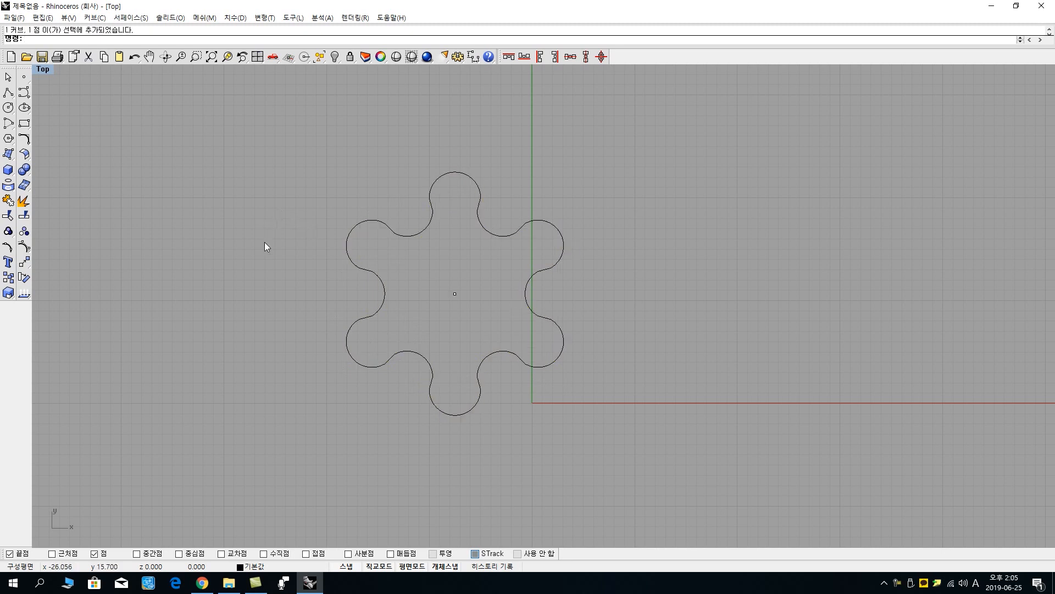
- Draw a circle with a 1 mm radius at the gear's centre point
scroll(459, 300, up, 5)
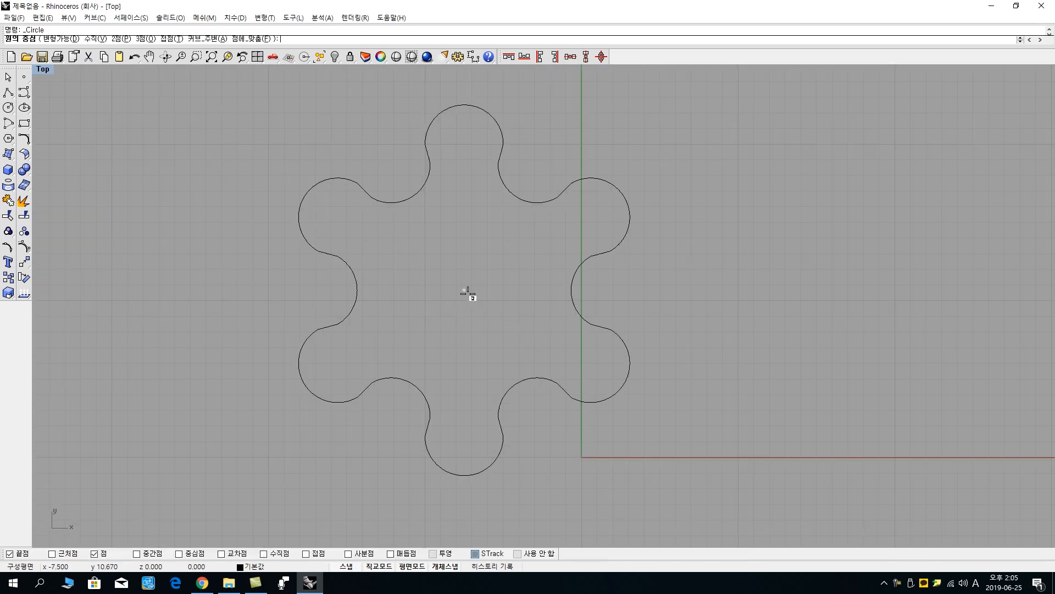
click(464, 290)
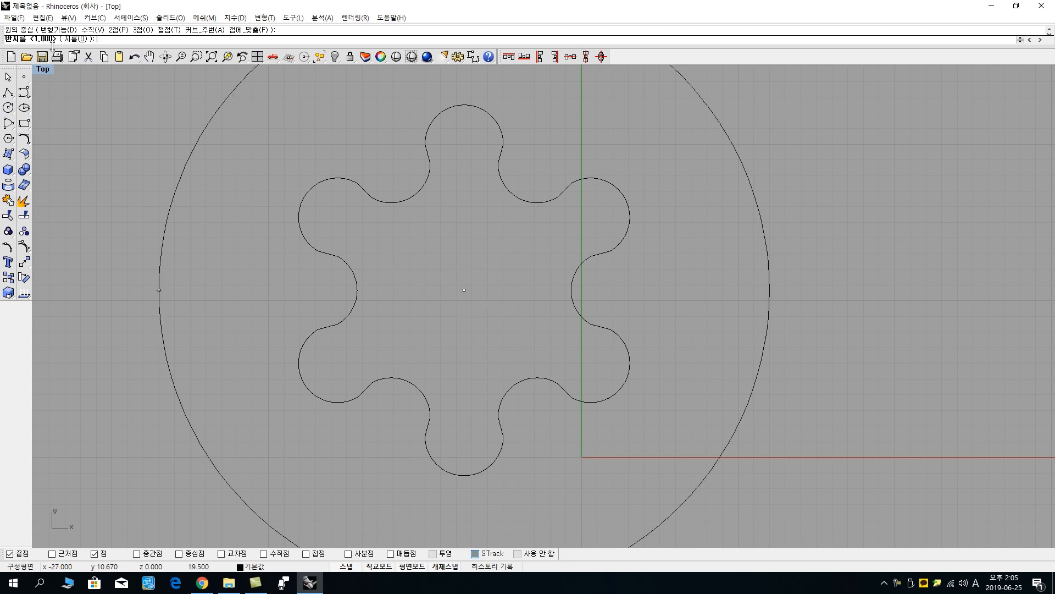
text(1mm)
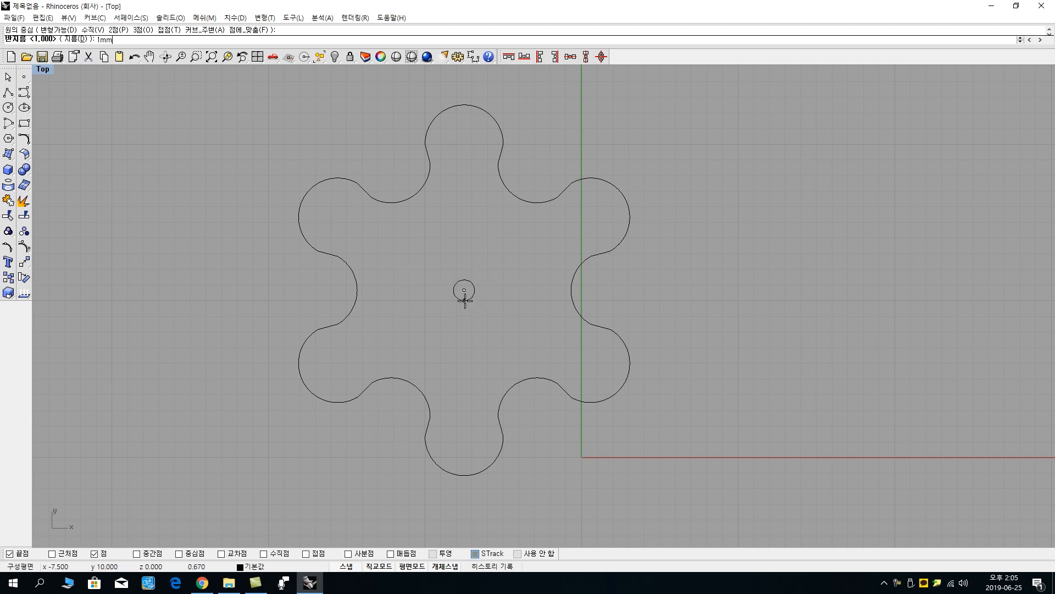
key(Return)
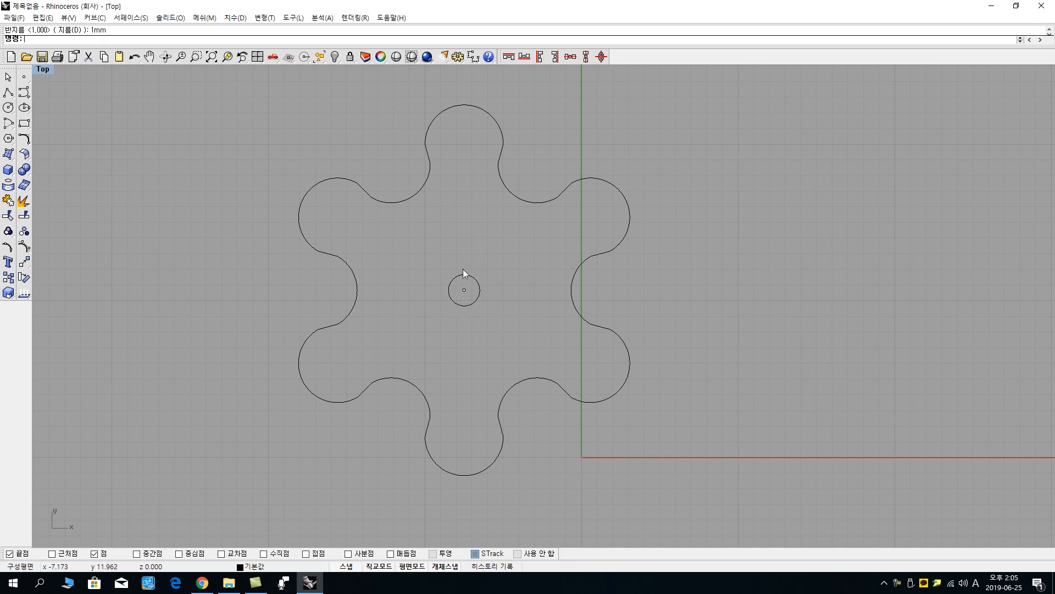
- Select the gear outline, centre circle and point to check them, and switch to the four-viewport layout
scroll(490, 307, down, 3)
drag(632, 406, 354, 216)
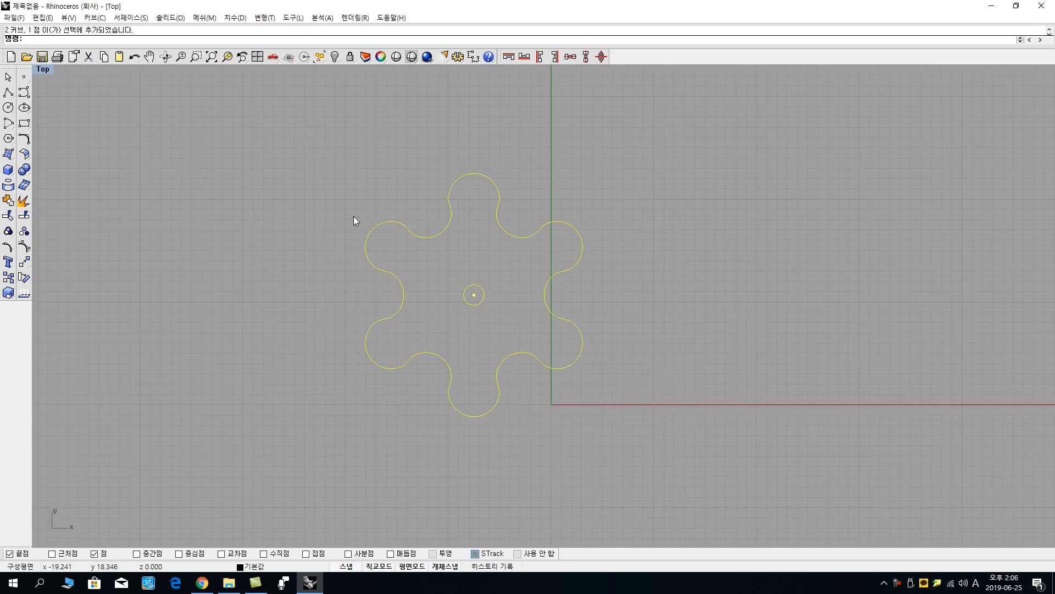
key(Escape)
drag(649, 416, 293, 207)
double_click(51, 71)
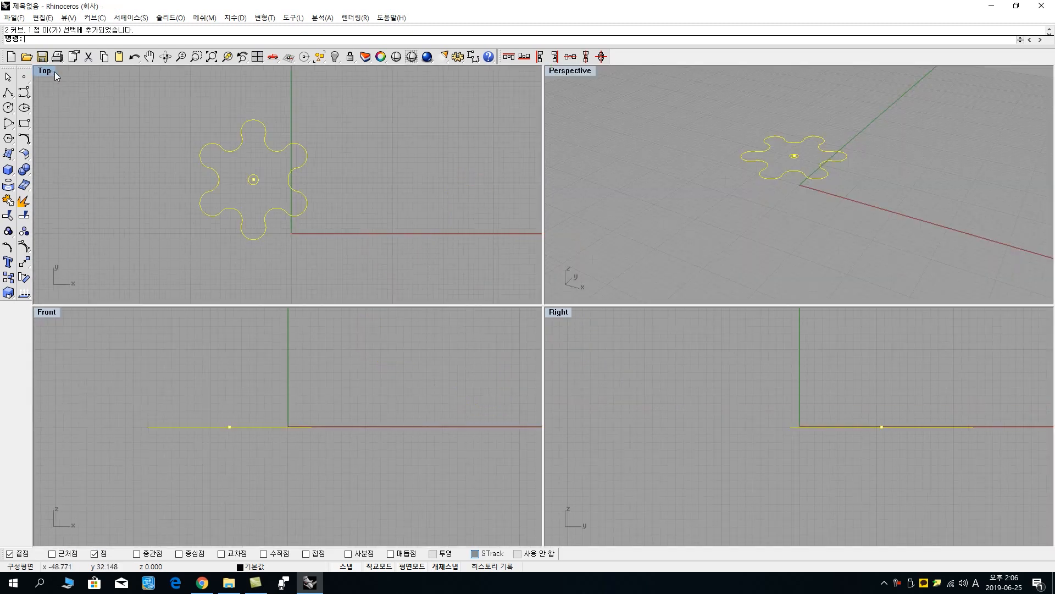
click(396, 241)
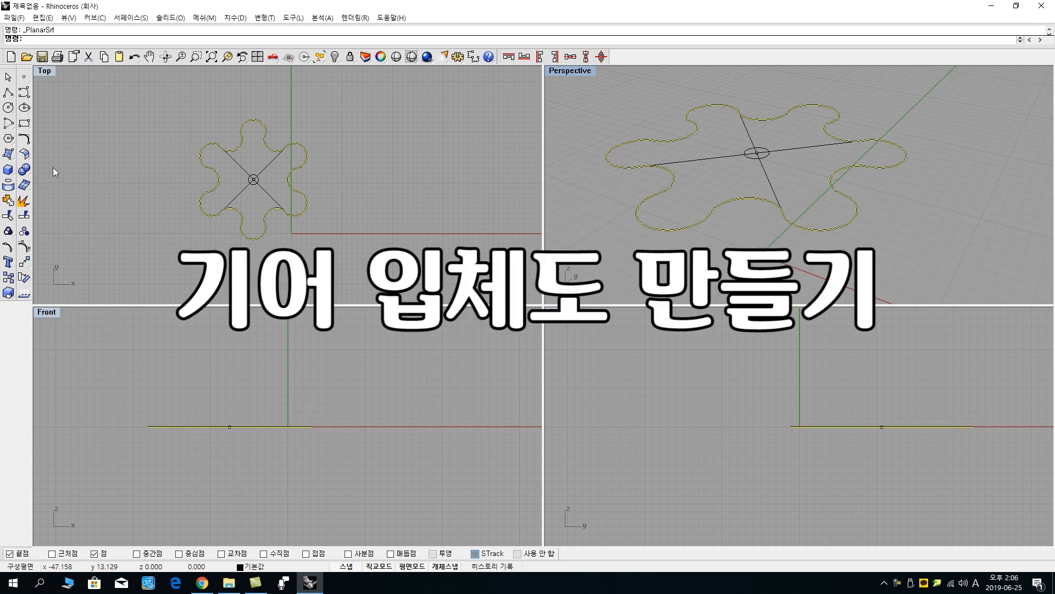
- Create a planar surface from the gear outline and check it by shading and selecting it in the perspective view
click(8, 154)
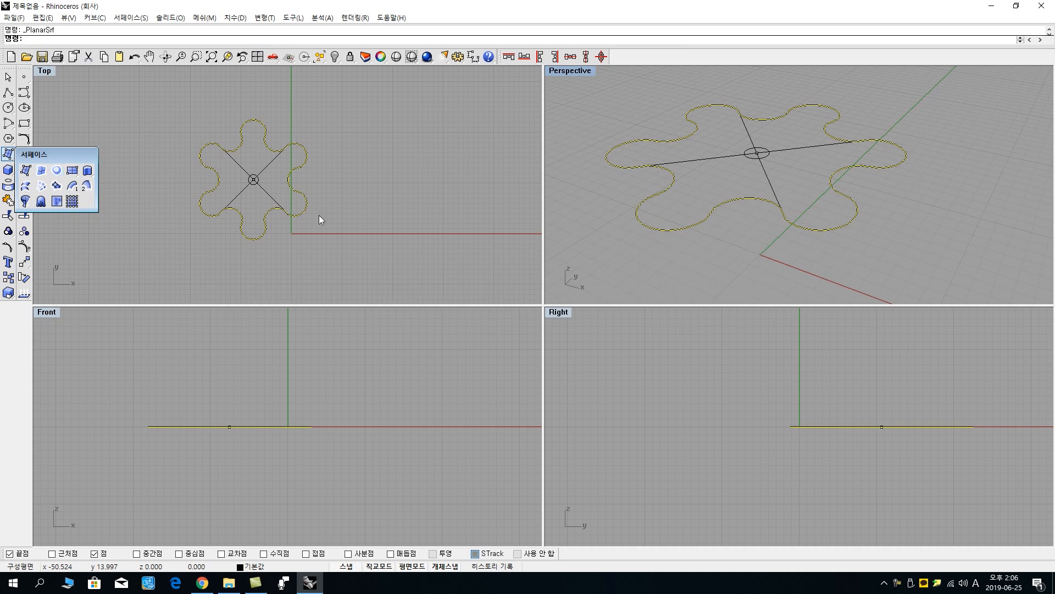
click(770, 271)
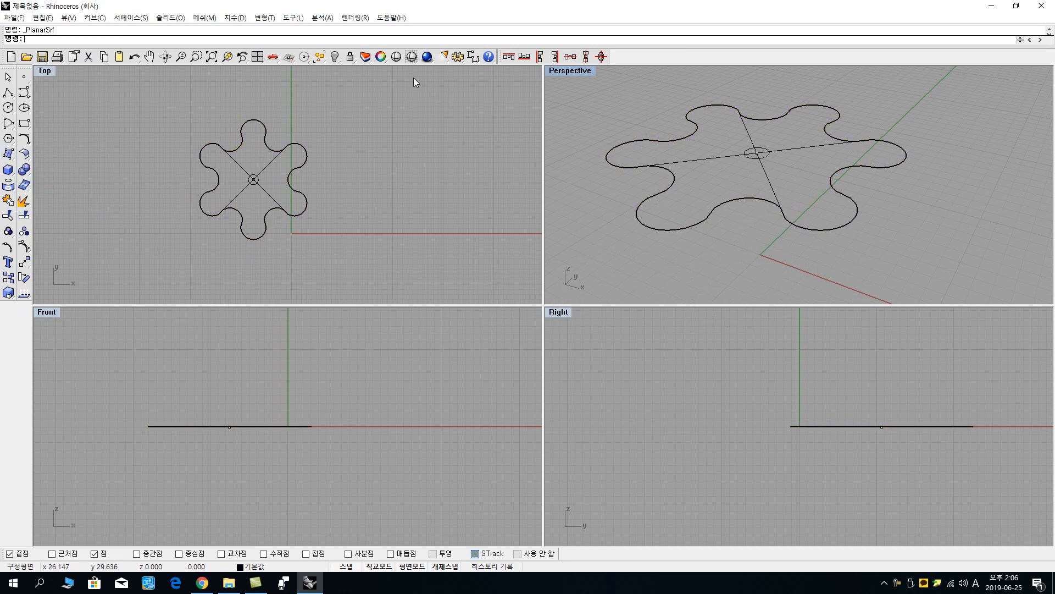
click(395, 57)
mouse_move(862, 240)
right_down()
mouse_move(804, 255)
mouse_move(826, 189)
mouse_move(859, 229)
mouse_move(874, 228)
mouse_move(850, 258)
right_up()
click(826, 189)
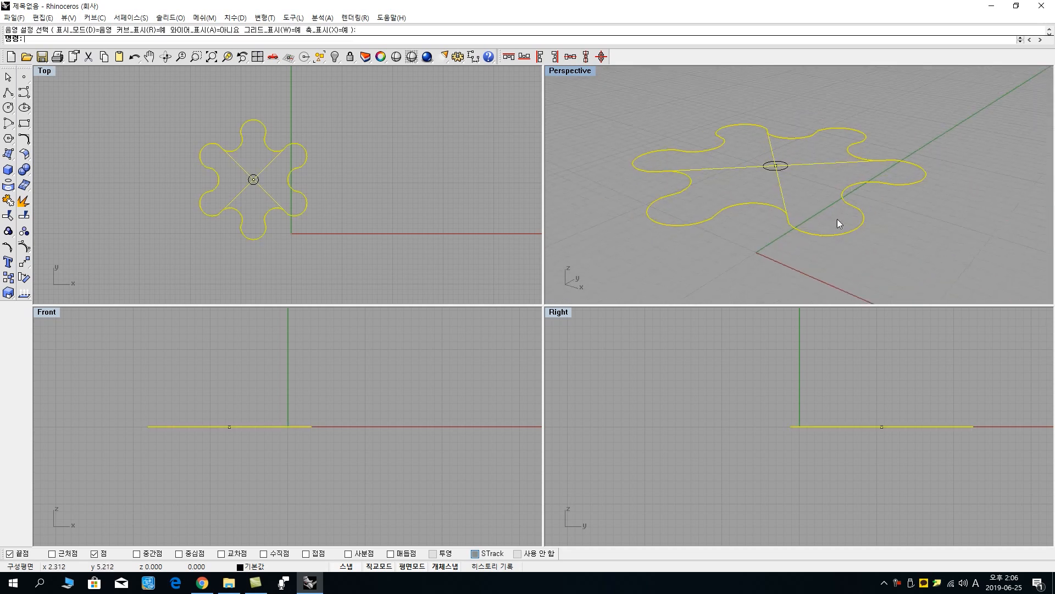
click(893, 239)
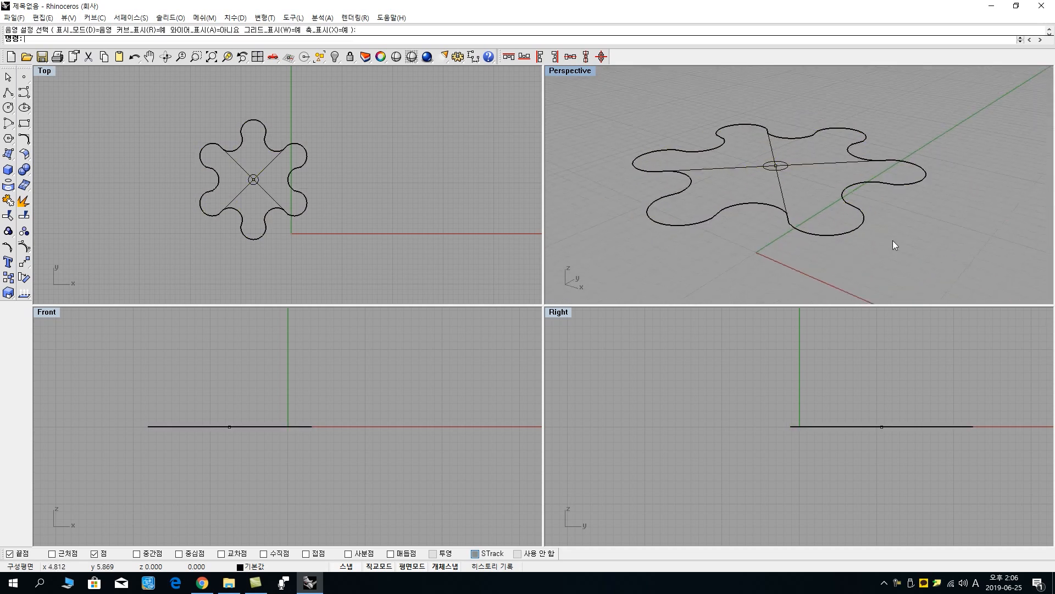
- Extrude the gear outline curve straight up 5 mm as an uncapped surface
click(821, 236)
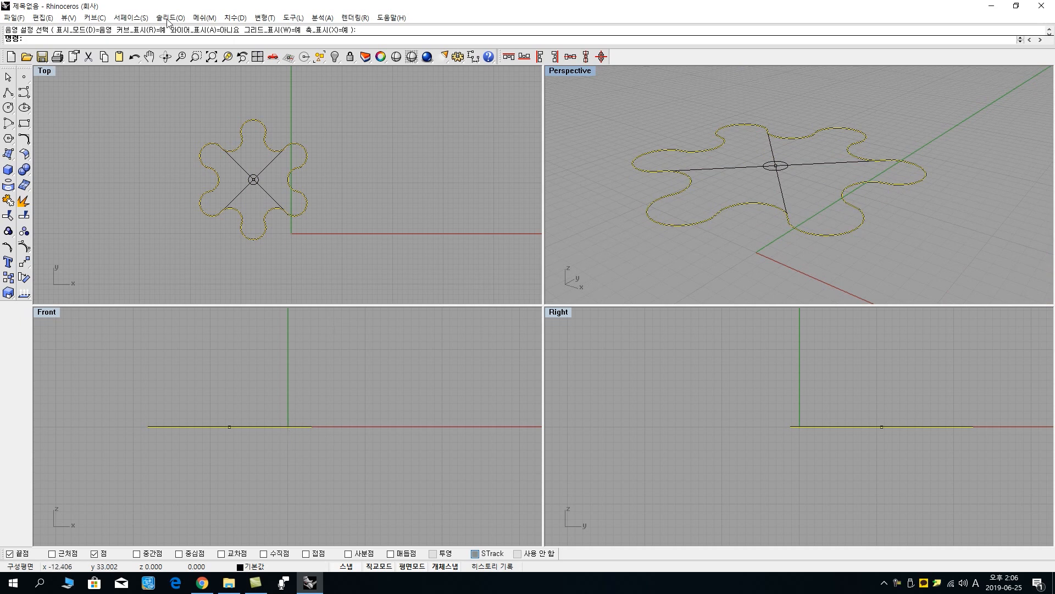
click(138, 20)
mouse_move(219, 176)
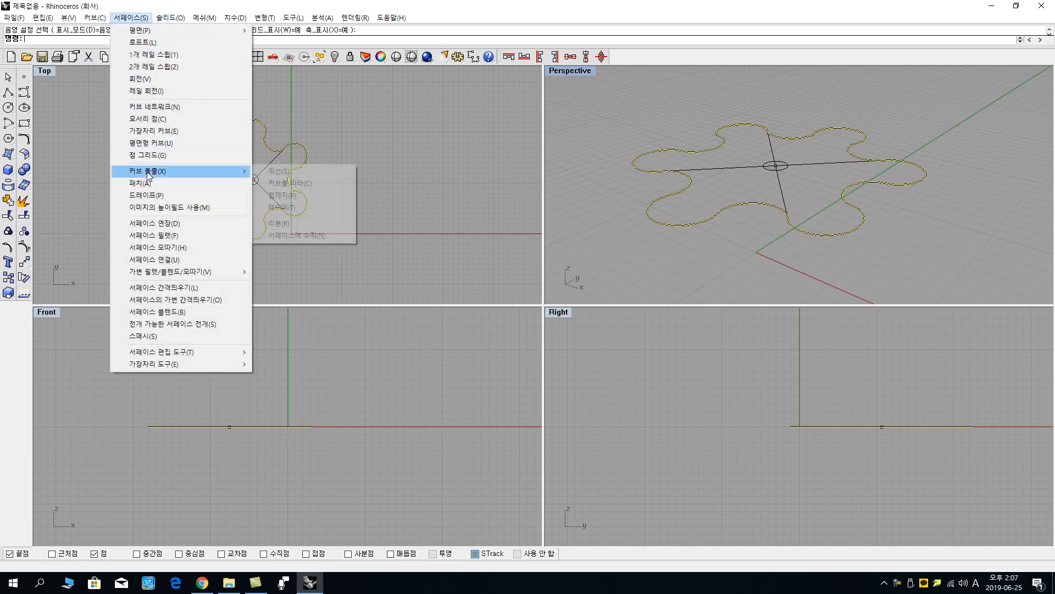
click(275, 175)
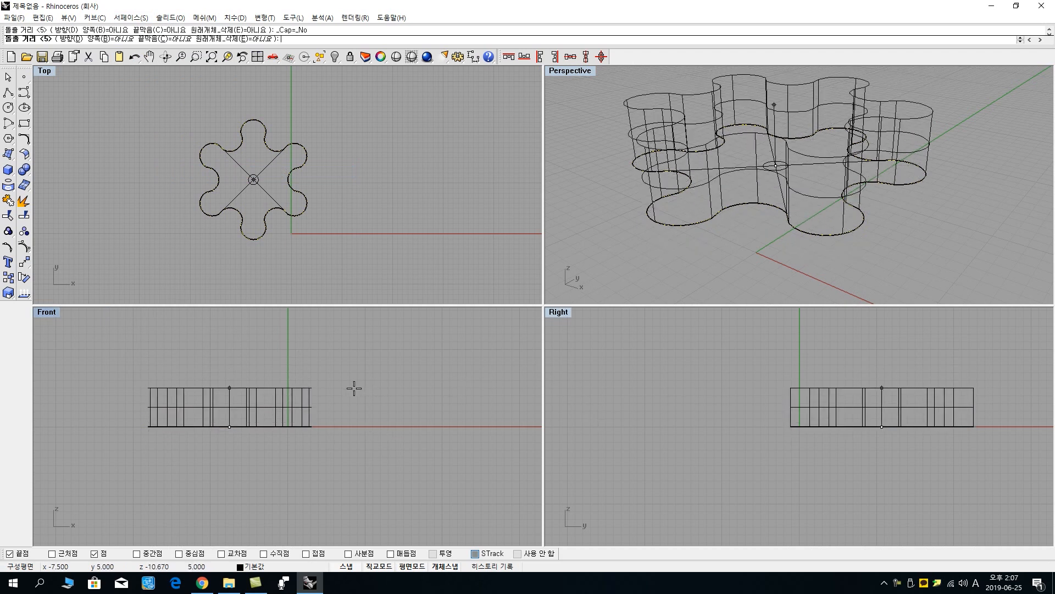
text(5mm)
key(Return)
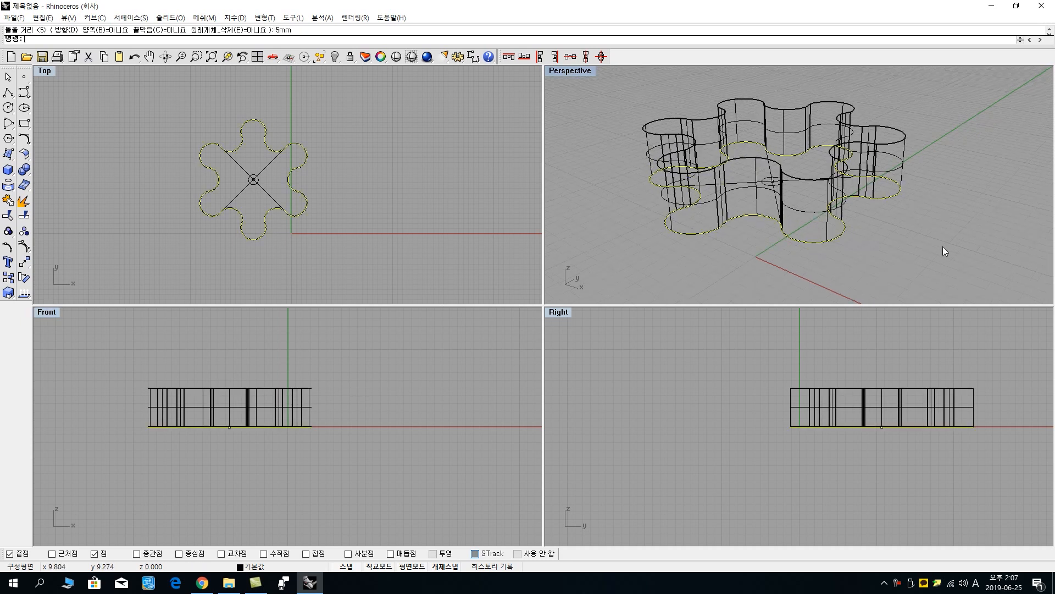
- Examine the extruded gear walls from above in a shaded perspective view
click(411, 56)
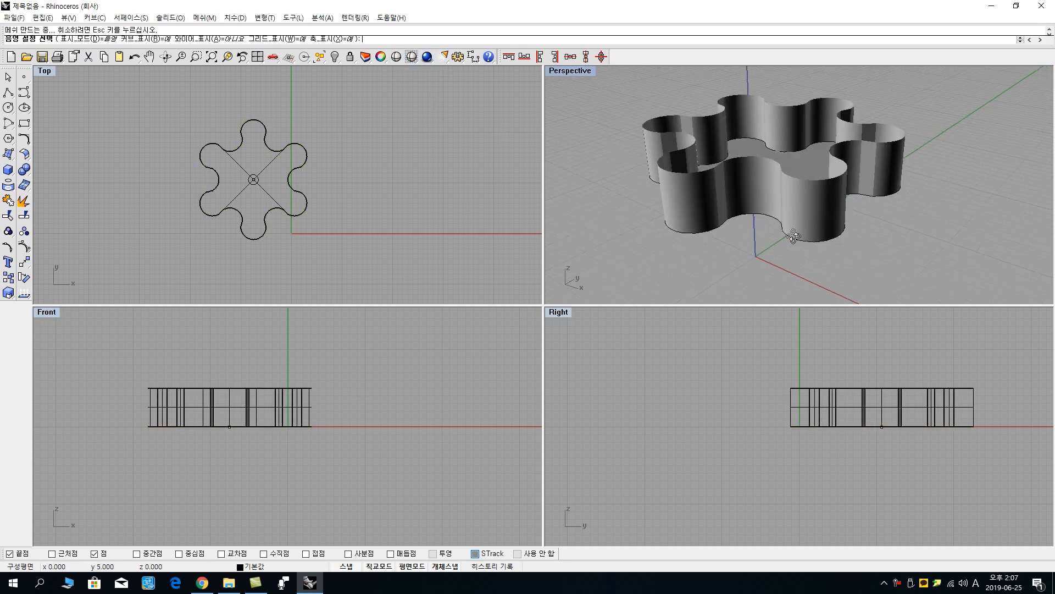
mouse_move(726, 217)
right_down()
mouse_move(778, 276)
mouse_move(843, 124)
right_up()
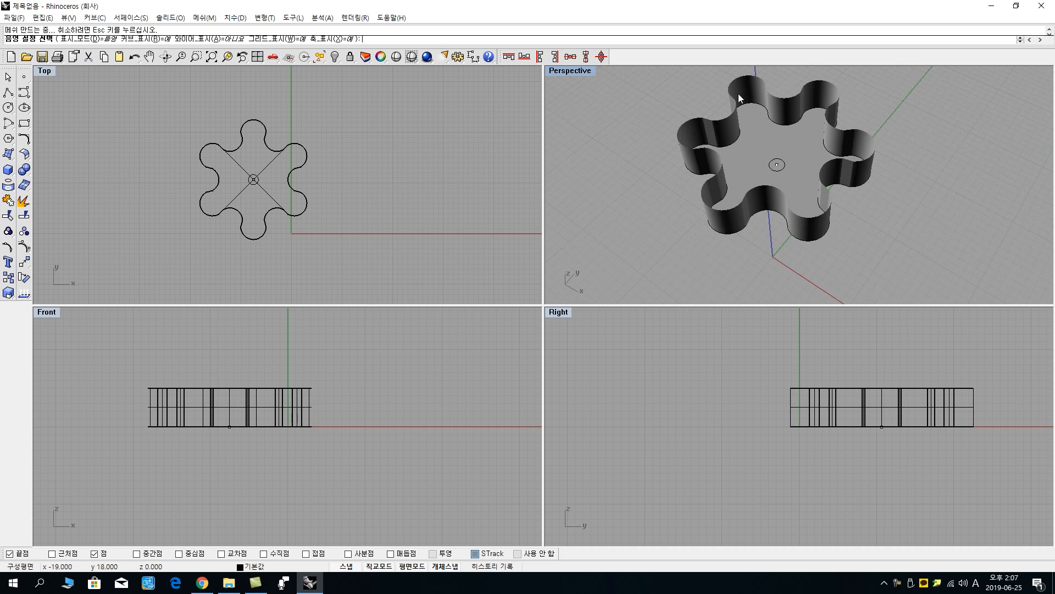
right_click(875, 206)
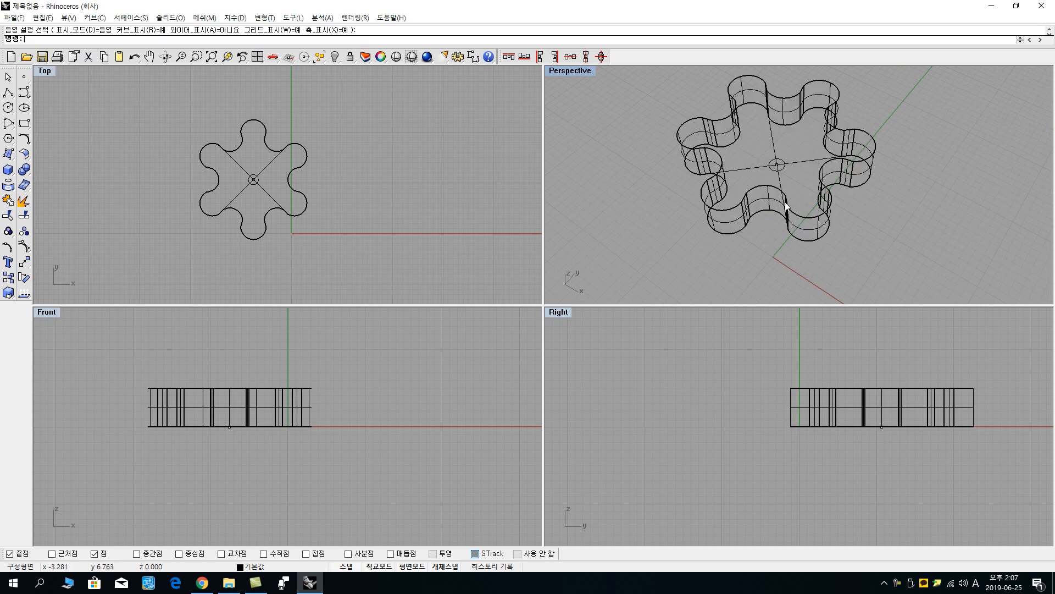
- Create a planar surface from the top edge of the extruded gear walls and check it in a shaded perspective view
scroll(785, 202, up, 4)
click(8, 154)
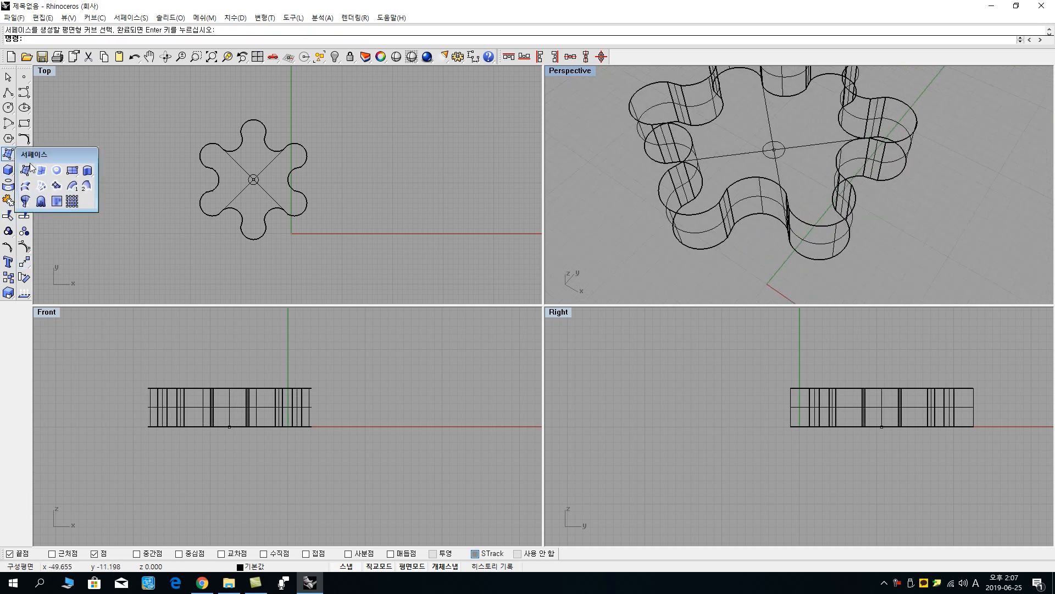
click(55, 169)
drag(134, 373, 324, 395)
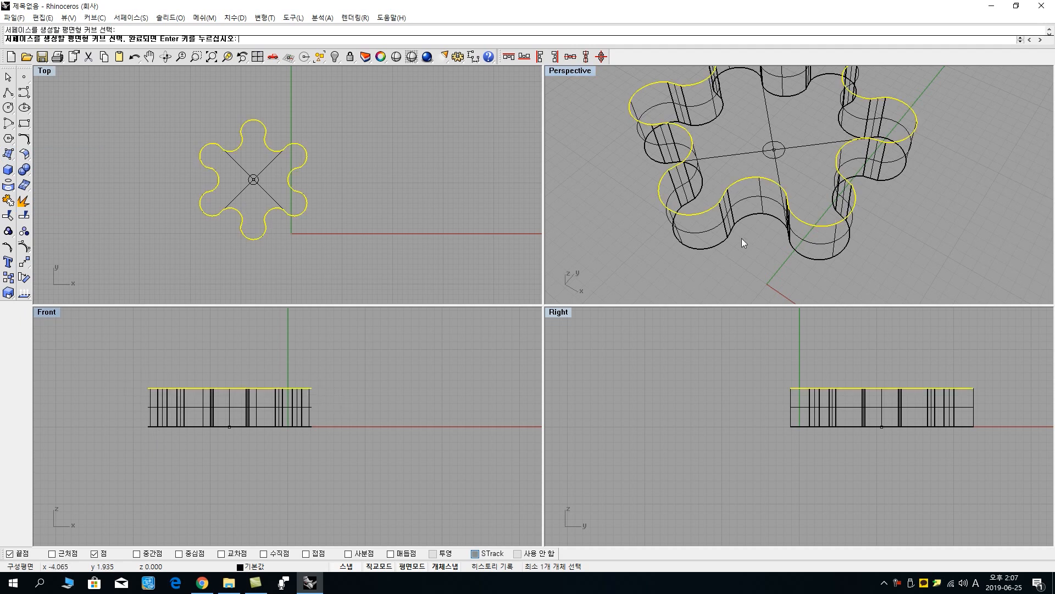
right_drag(741, 238, 743, 271)
right_click(740, 272)
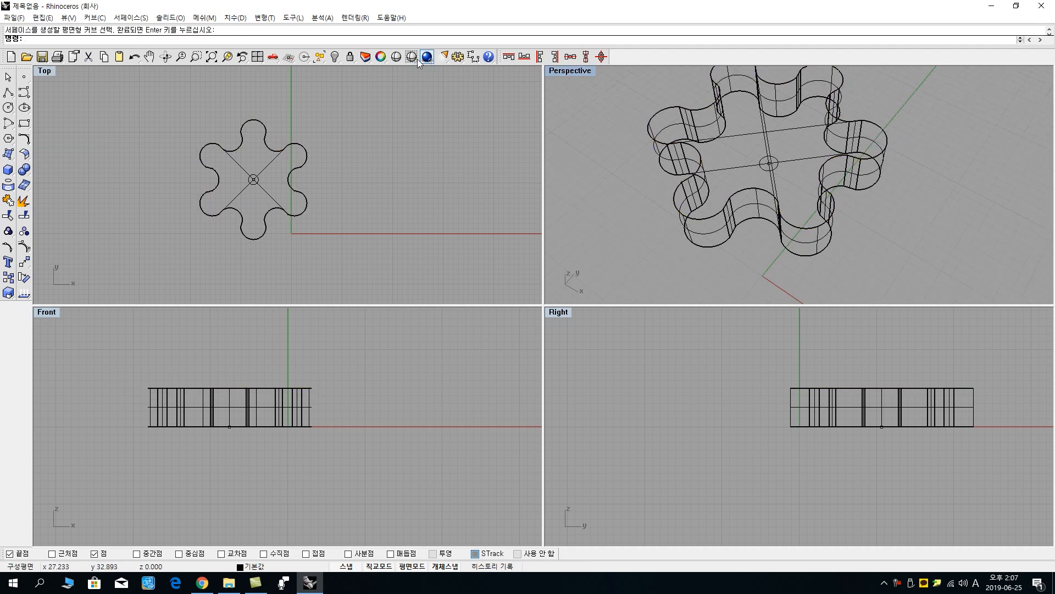
click(396, 57)
mouse_move(673, 130)
right_down()
mouse_move(756, 134)
mouse_move(768, 299)
mouse_move(712, 170)
mouse_move(778, 224)
mouse_move(848, 179)
mouse_move(556, 164)
mouse_move(939, 299)
mouse_move(571, 286)
mouse_move(787, 295)
mouse_move(987, 186)
mouse_move(584, 193)
right_up()
right_click(316, 227)
- Join the gear's top surface, bottom surface and extruded walls into one closed polysurface and check it
drag(319, 224, 303, 202)
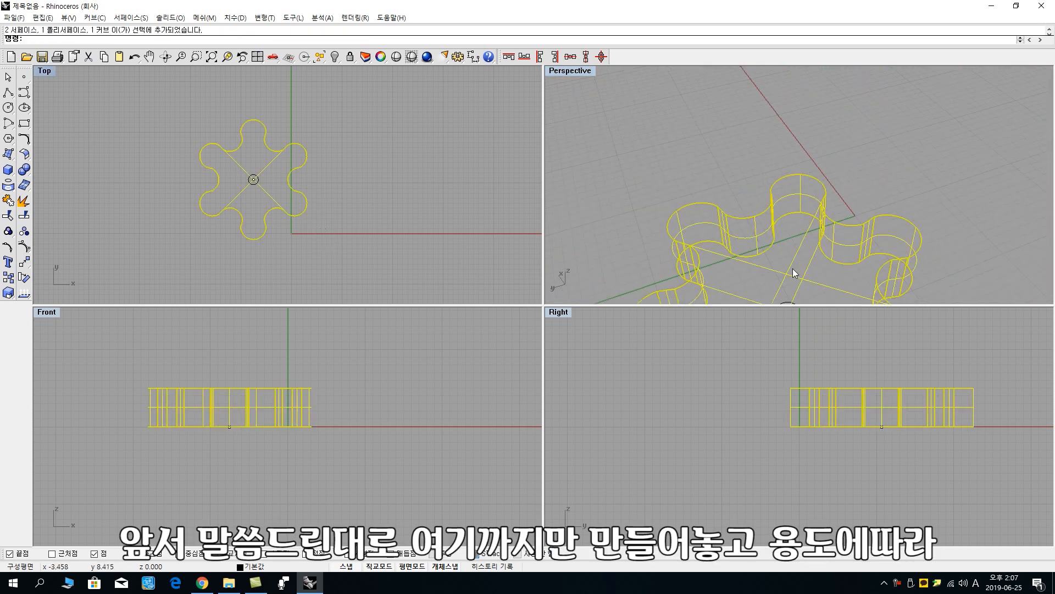
right_drag(769, 209, 807, 292)
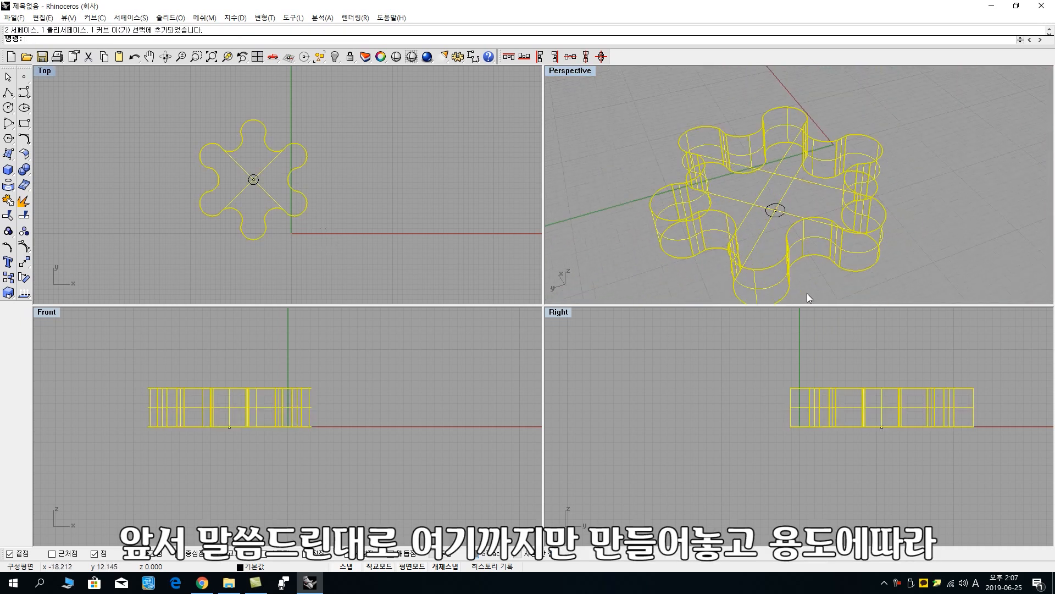
click(8, 202)
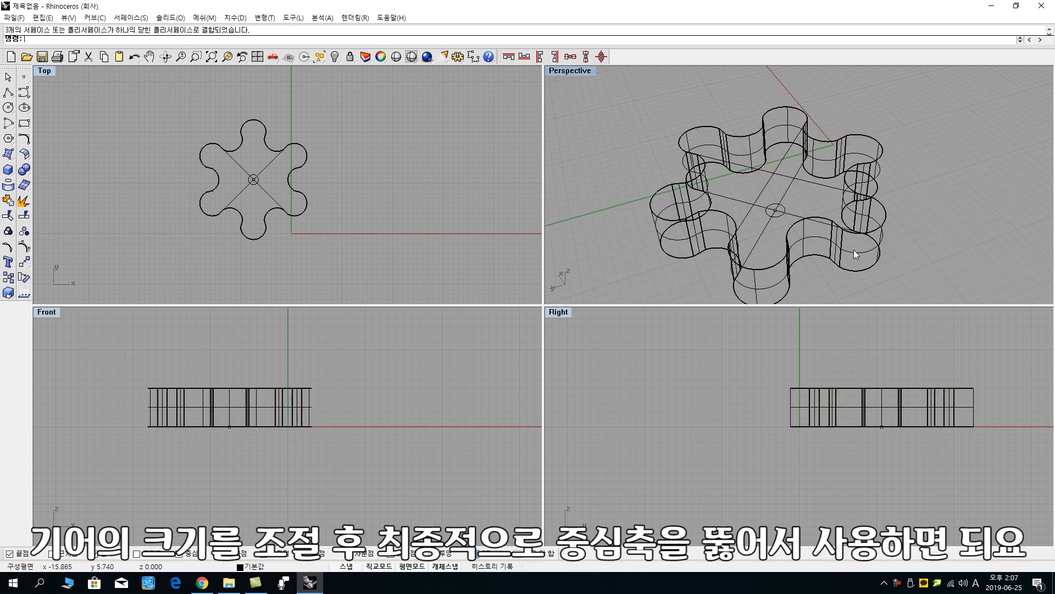
right_drag(822, 278, 787, 284)
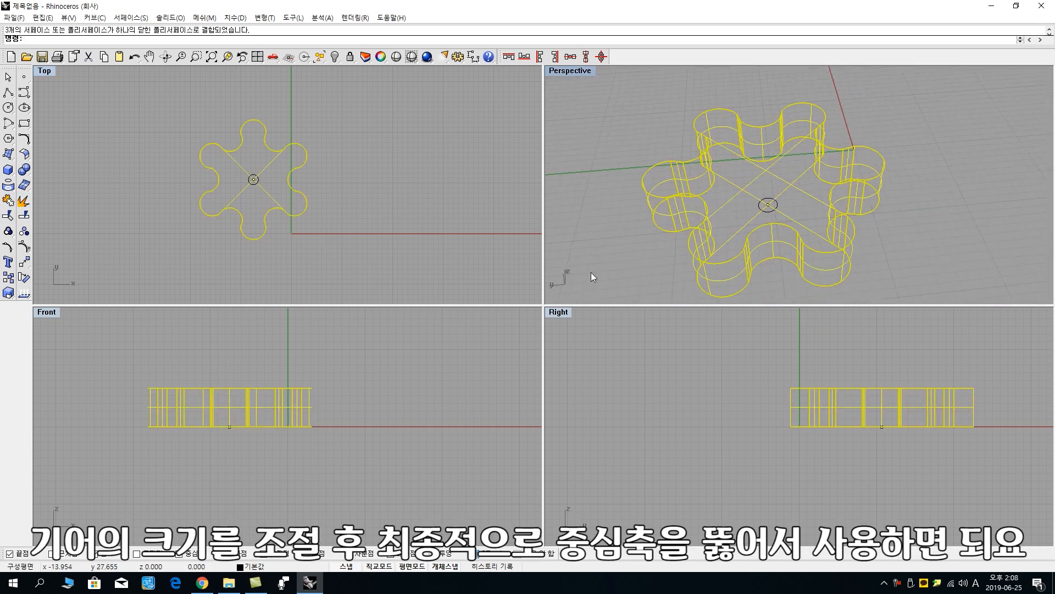
key(Escape)
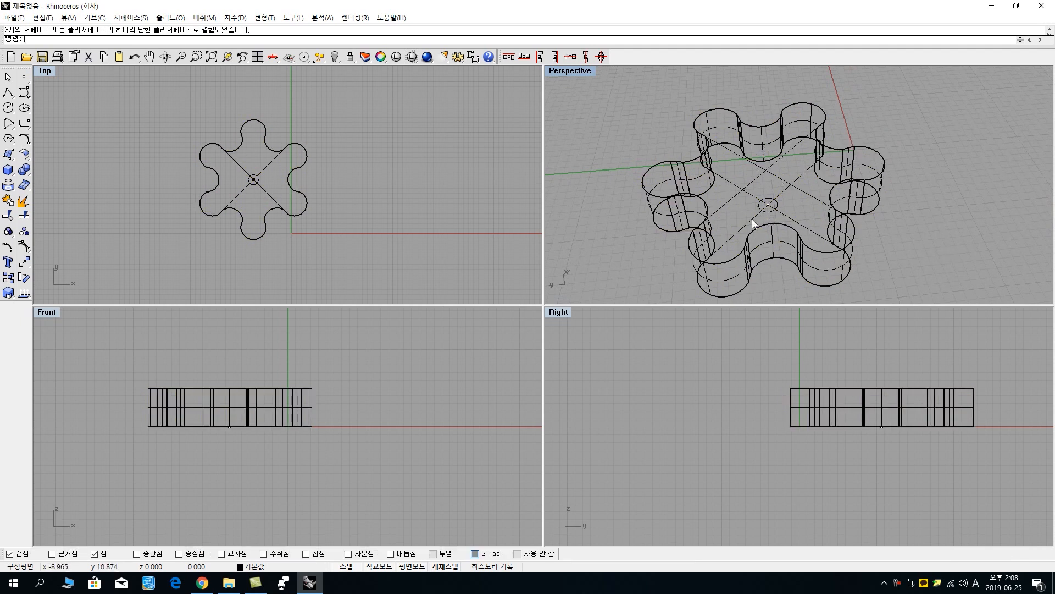
- Create a planar surface from the small centre circle and select it to check
scroll(253, 189, up, 3)
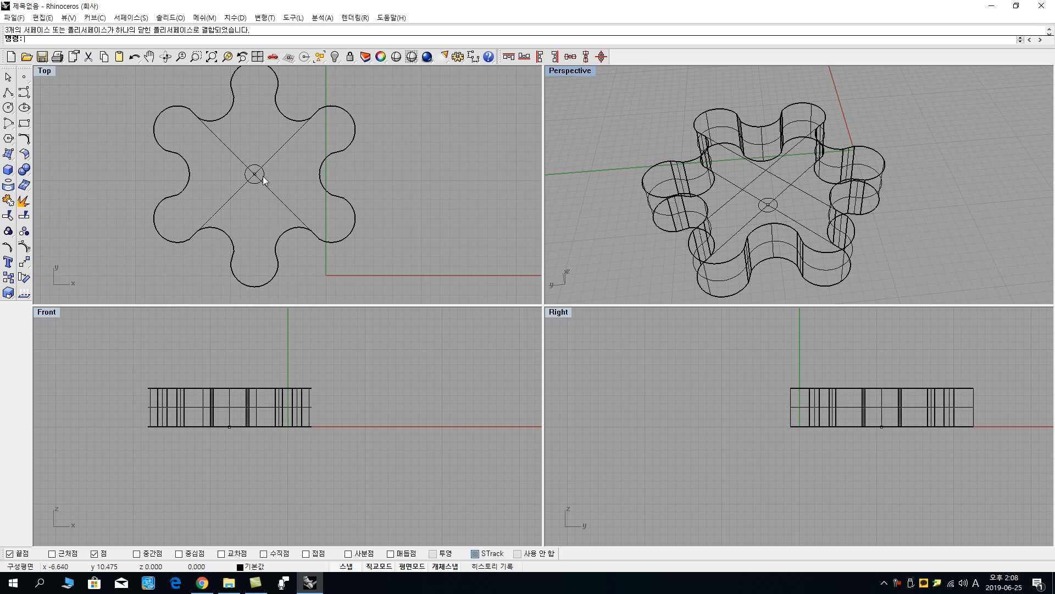
click(263, 176)
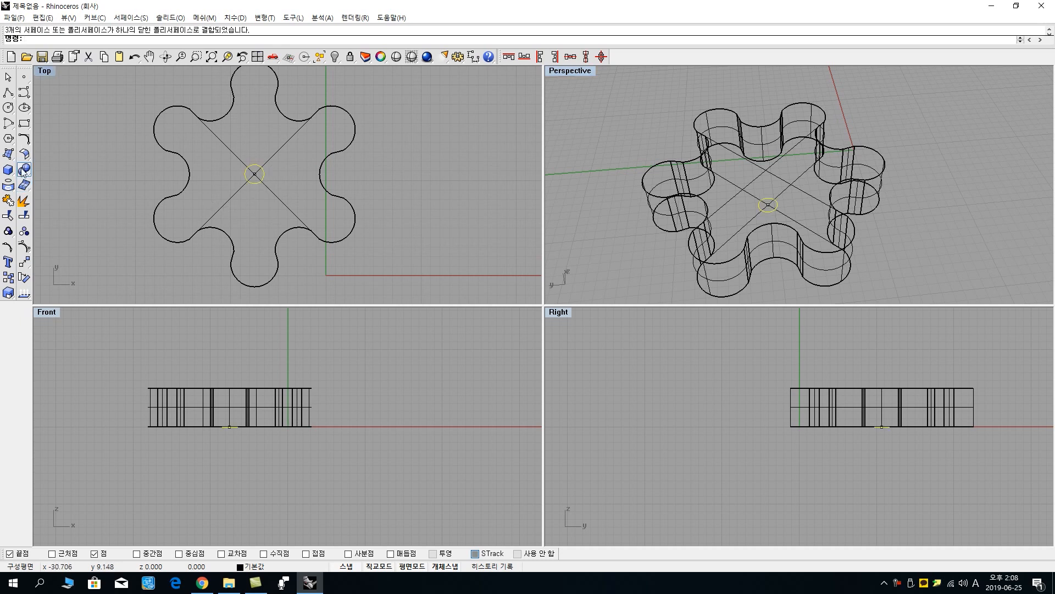
click(8, 154)
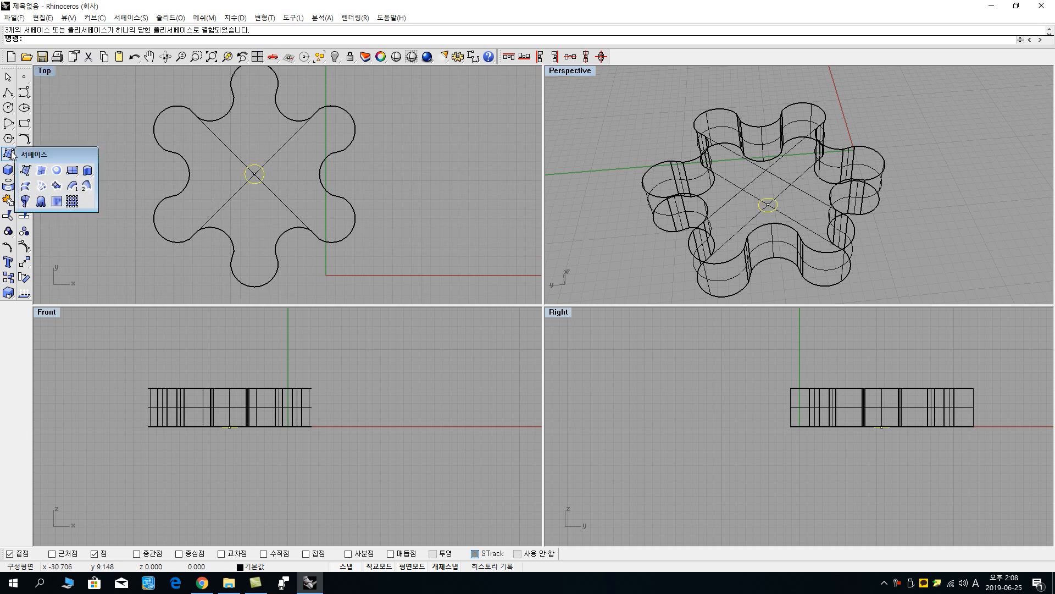
click(48, 172)
scroll(785, 222, up, 5)
click(773, 192)
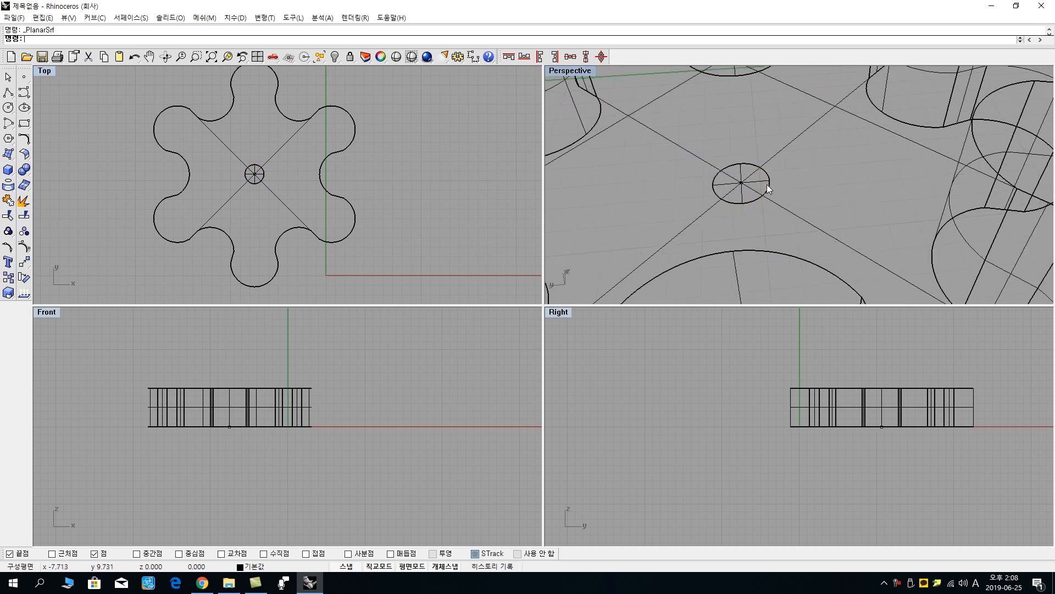
click(755, 179)
scroll(763, 232, down, 5)
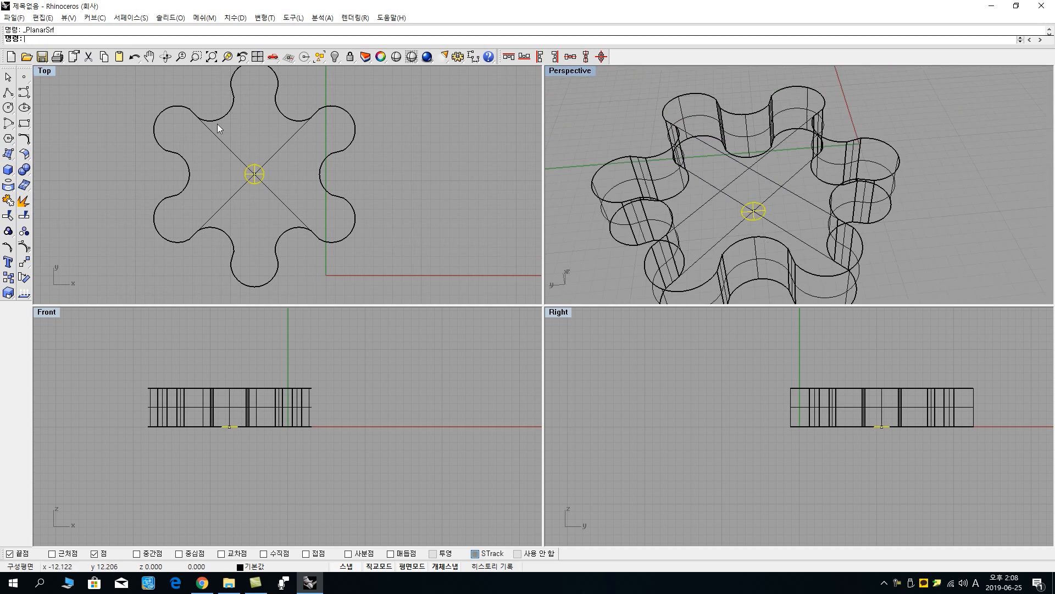
- Extrude the centre circle curve straight up to the height of the gear's top face as an uncapped surface
click(131, 17)
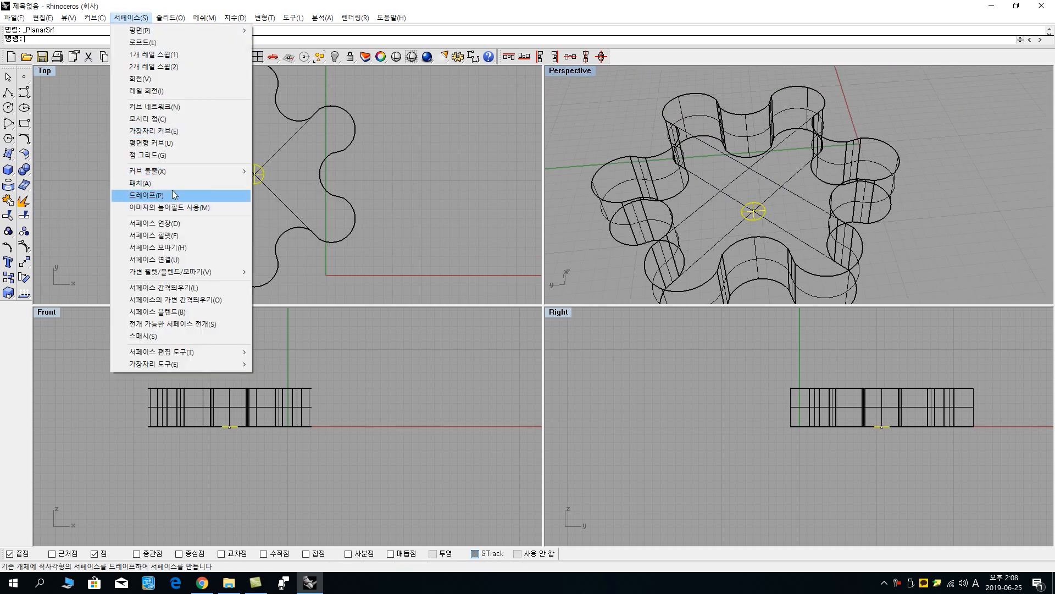
mouse_move(173, 175)
click(279, 173)
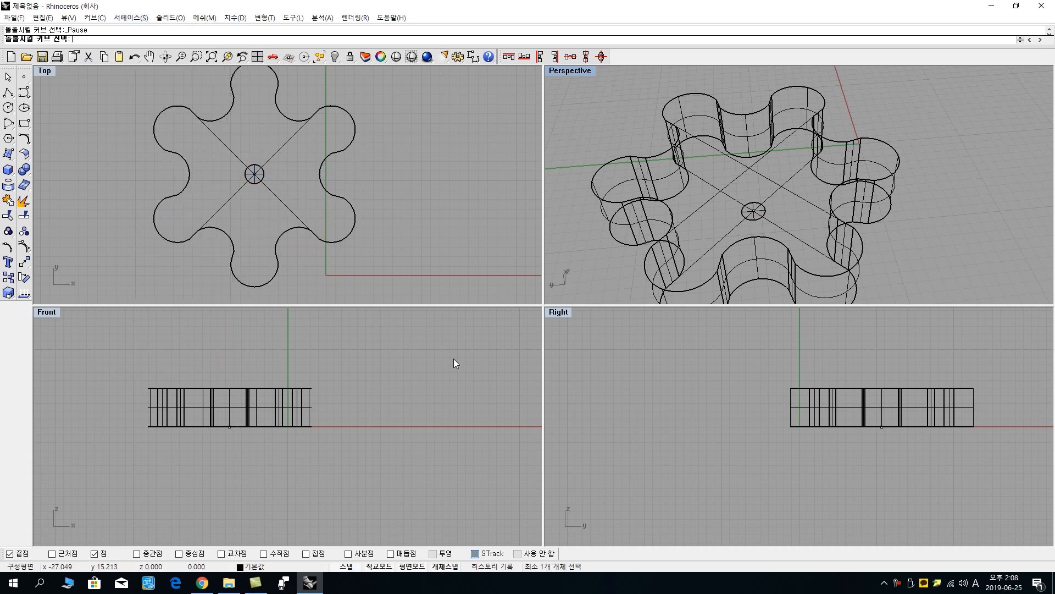
click(768, 218)
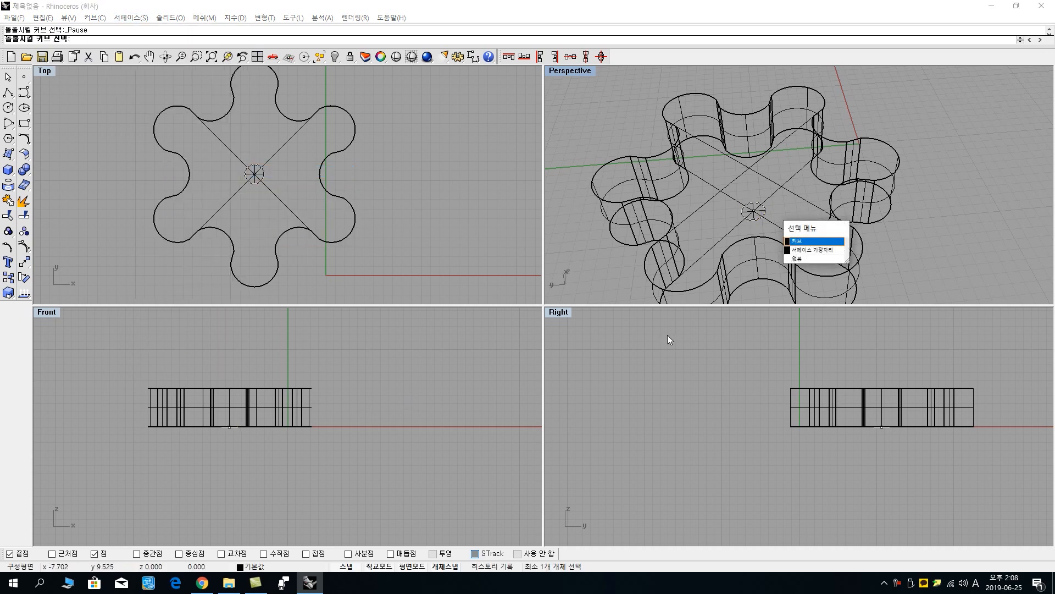
click(810, 241)
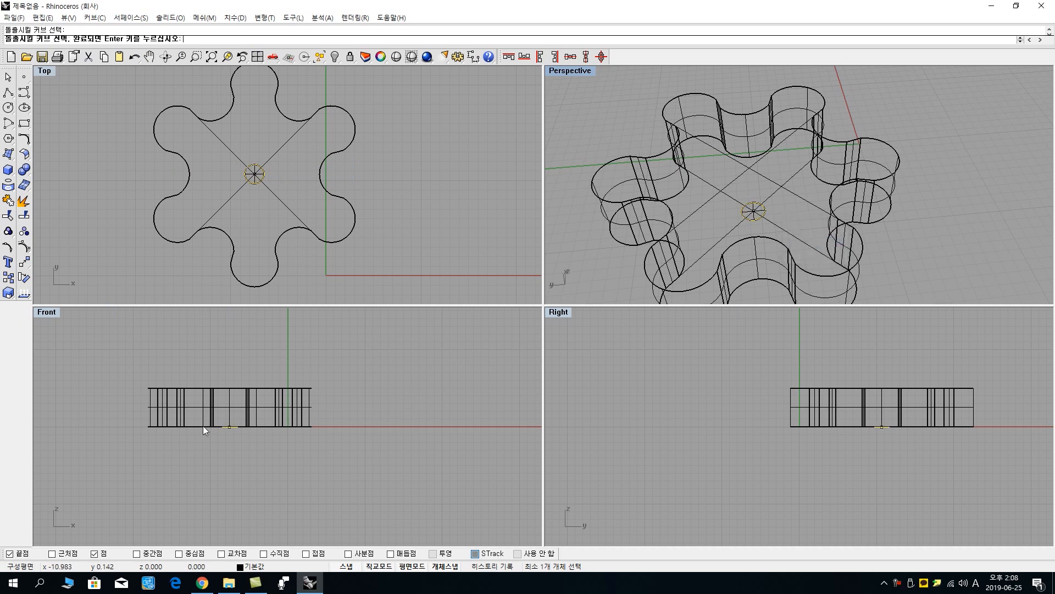
key(Return)
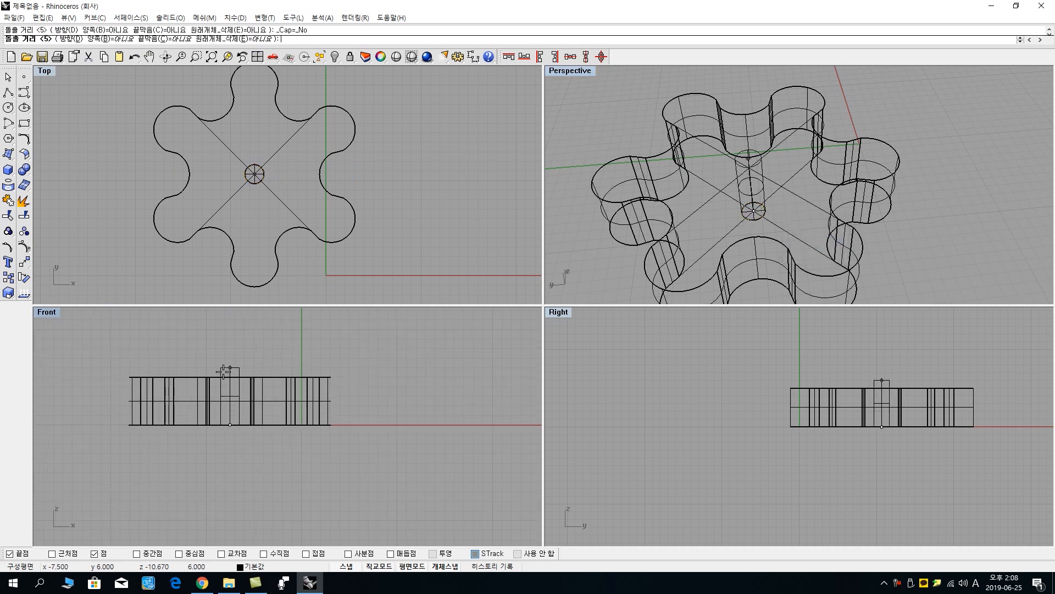
scroll(225, 388, up, 5)
click(242, 388)
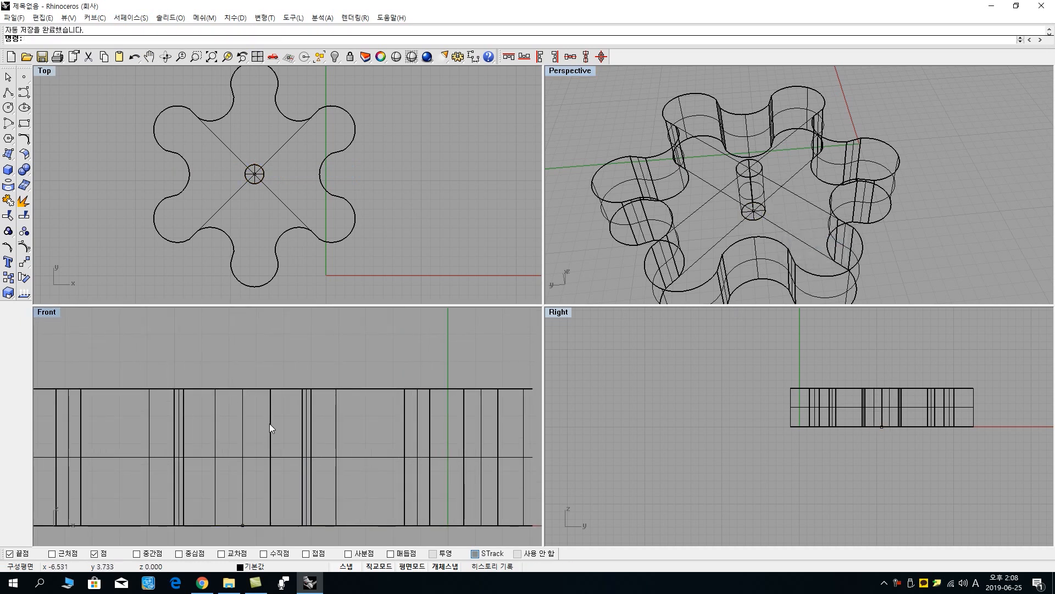
scroll(260, 414, down, 4)
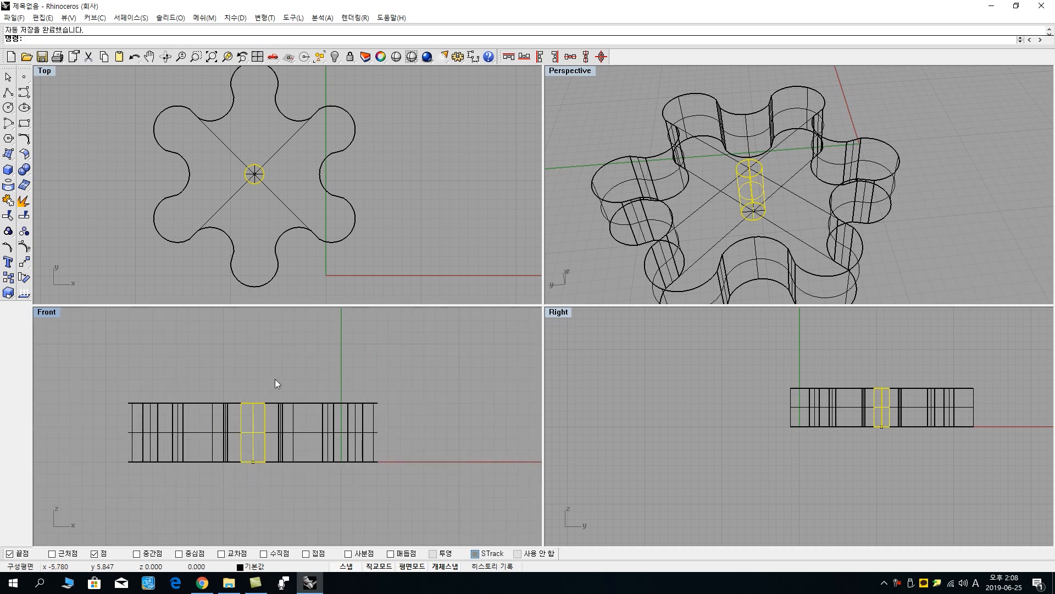
click(808, 225)
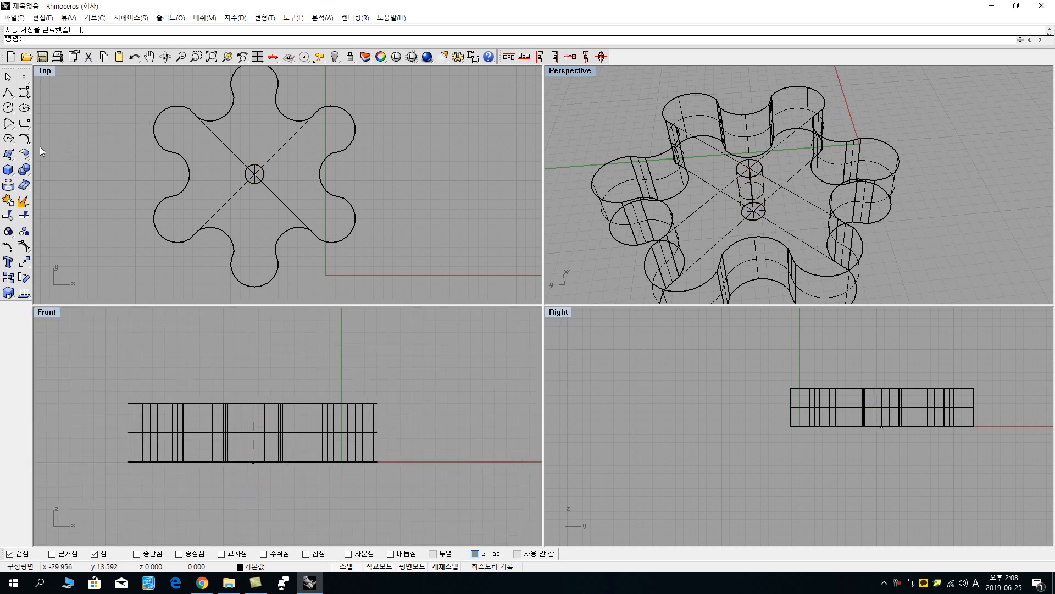
- Create a planar surface from the top edge of the centre cylinder
click(8, 154)
click(57, 171)
scroll(739, 181, up, 3)
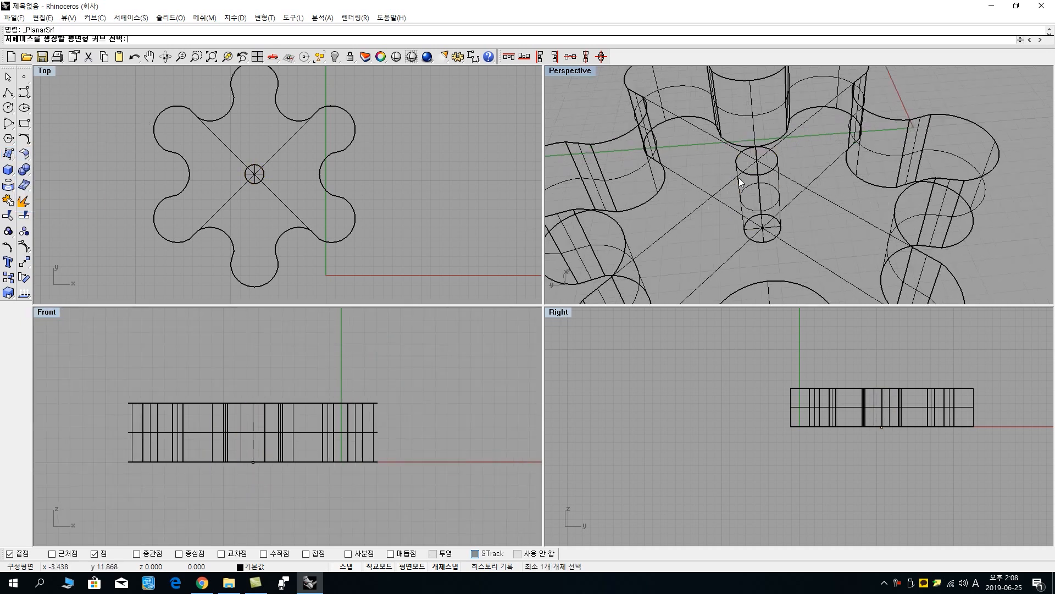
scroll(739, 181, up, 2)
click(790, 151)
key(Return)
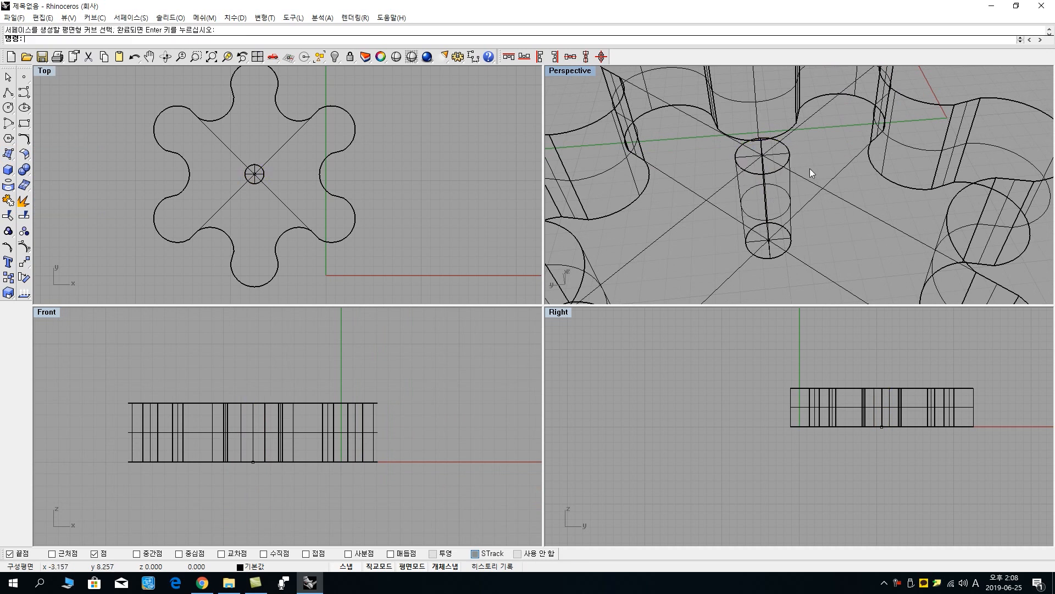
- Select the centre cylinder's surfaces with its circle and point, and move them straight up clear of the gear
scroll(792, 183, down, 4)
drag(220, 154, 278, 198)
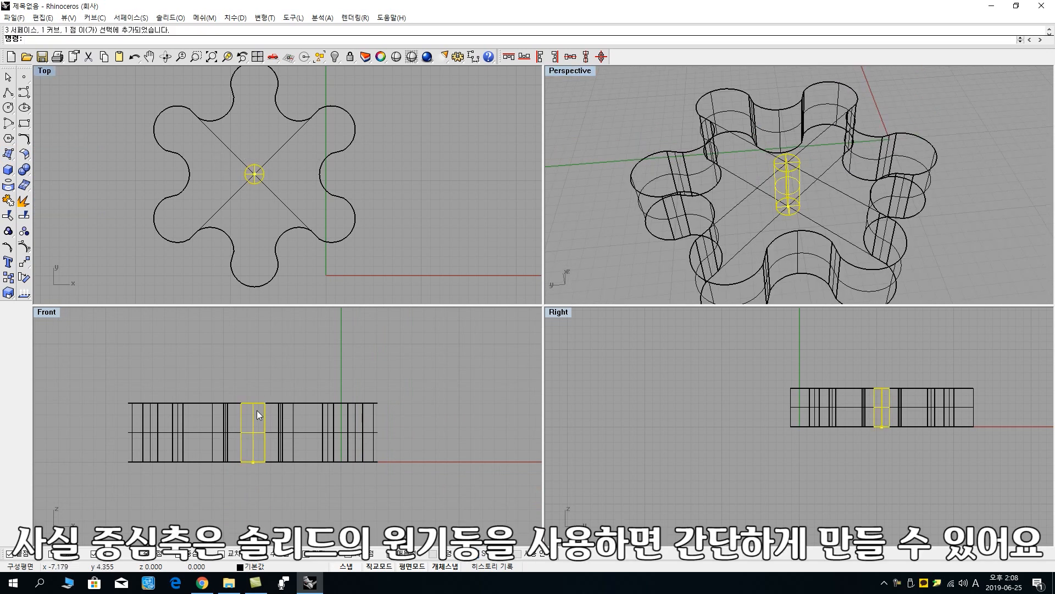
drag(253, 414, 254, 308)
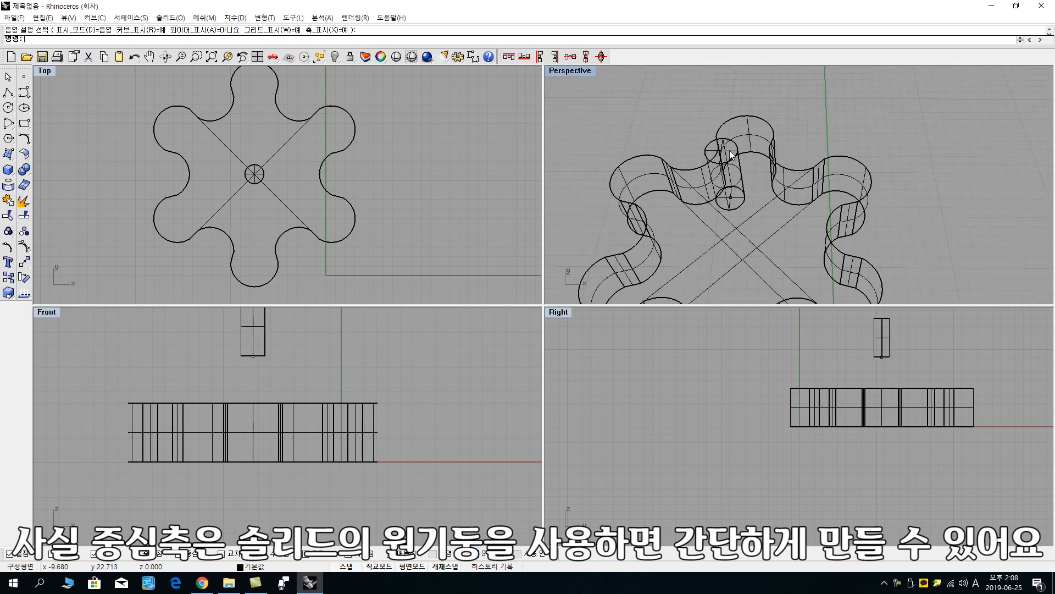
- Examine the raised cylinder's top, side and bottom surfaces individually in the perspective view
click(730, 150)
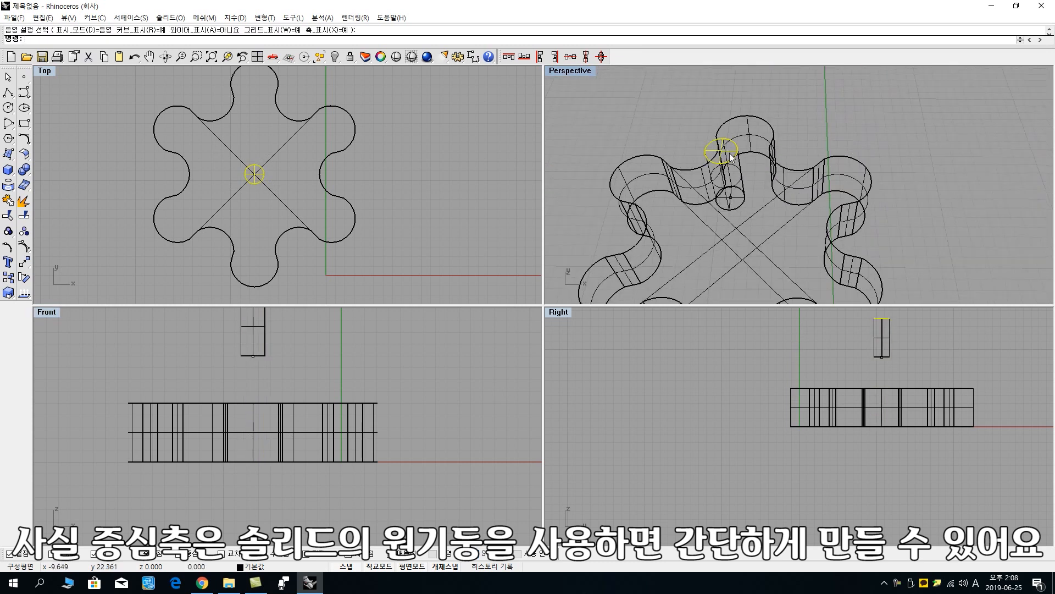
click(738, 166)
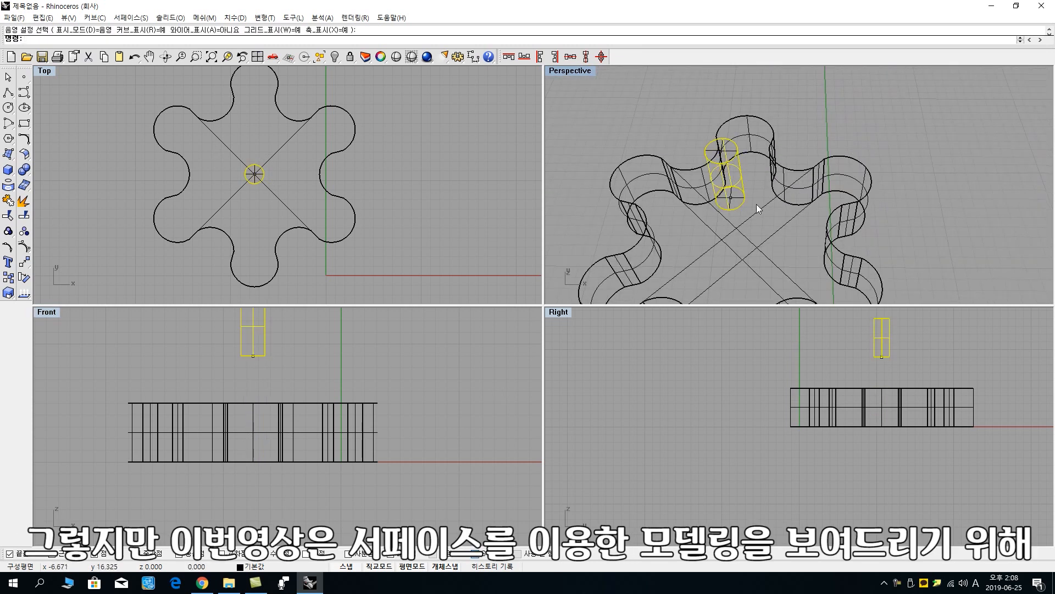
right_drag(756, 203, 714, 93)
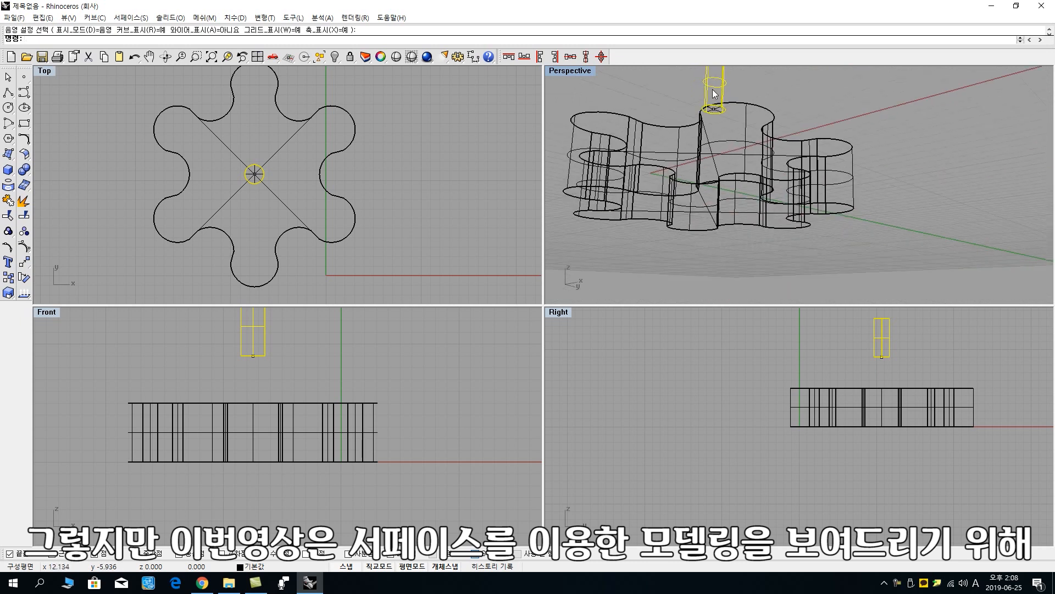
click(717, 111)
click(739, 137)
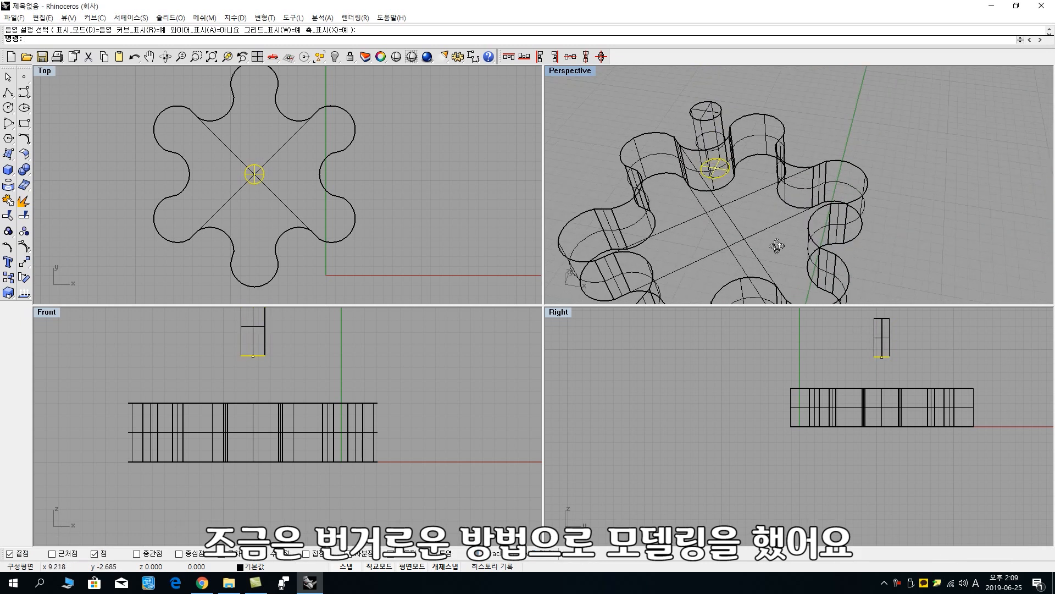
right_drag(778, 248, 757, 209)
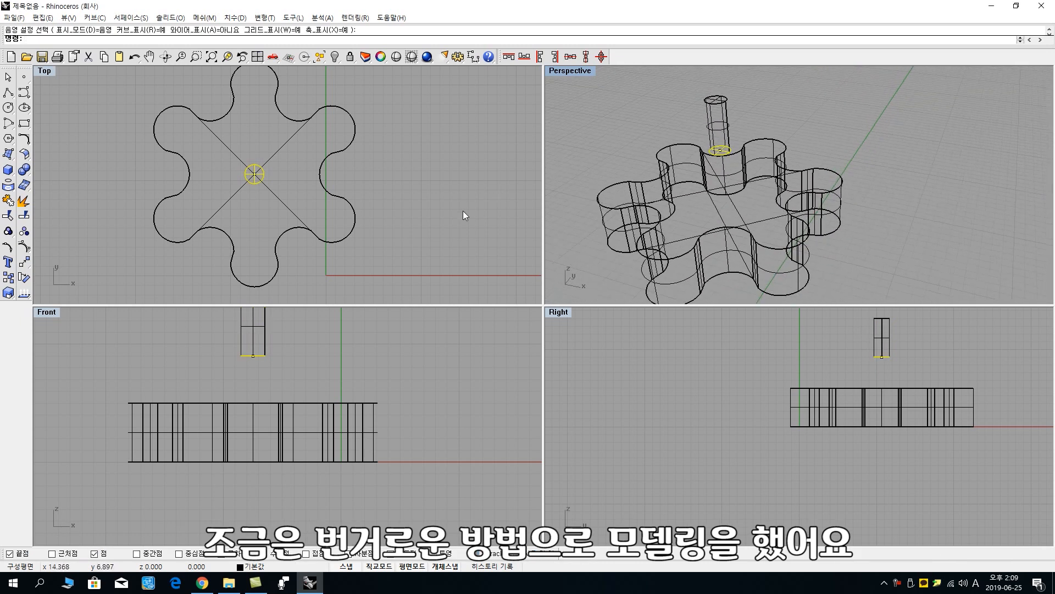
- Join the raised cylinder's side, top and bottom surfaces into one closed polysurface and check it
right_drag(301, 367, 302, 395)
drag(298, 403, 238, 332)
click(294, 365)
drag(293, 365, 229, 340)
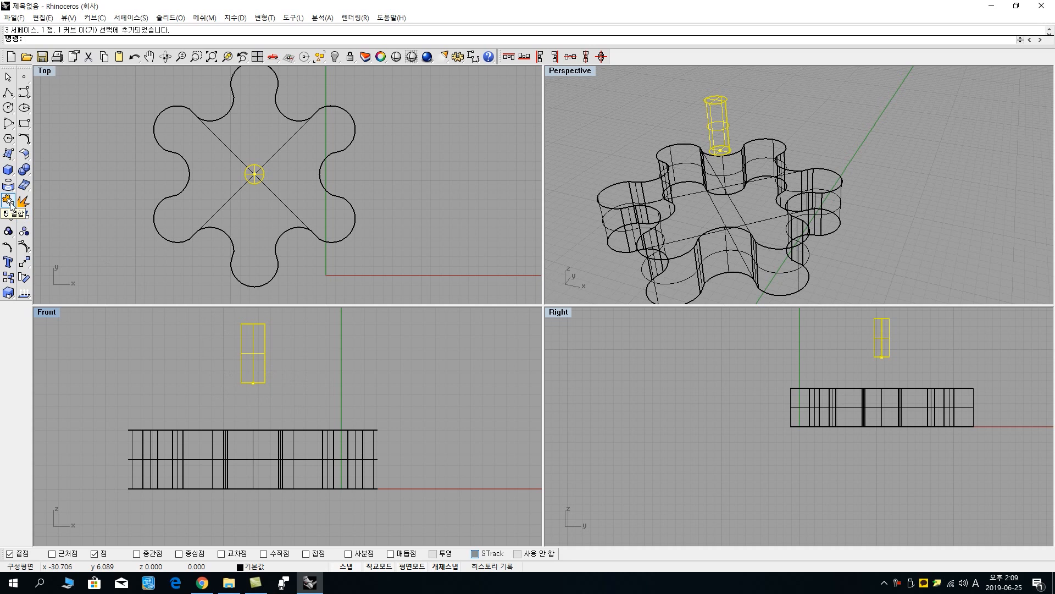
click(9, 203)
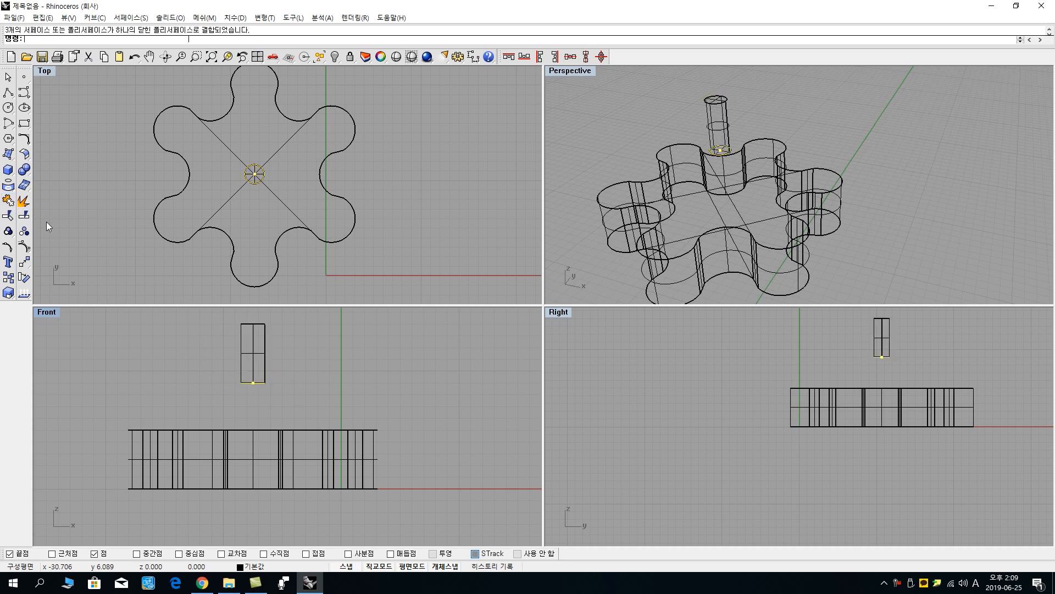
click(713, 127)
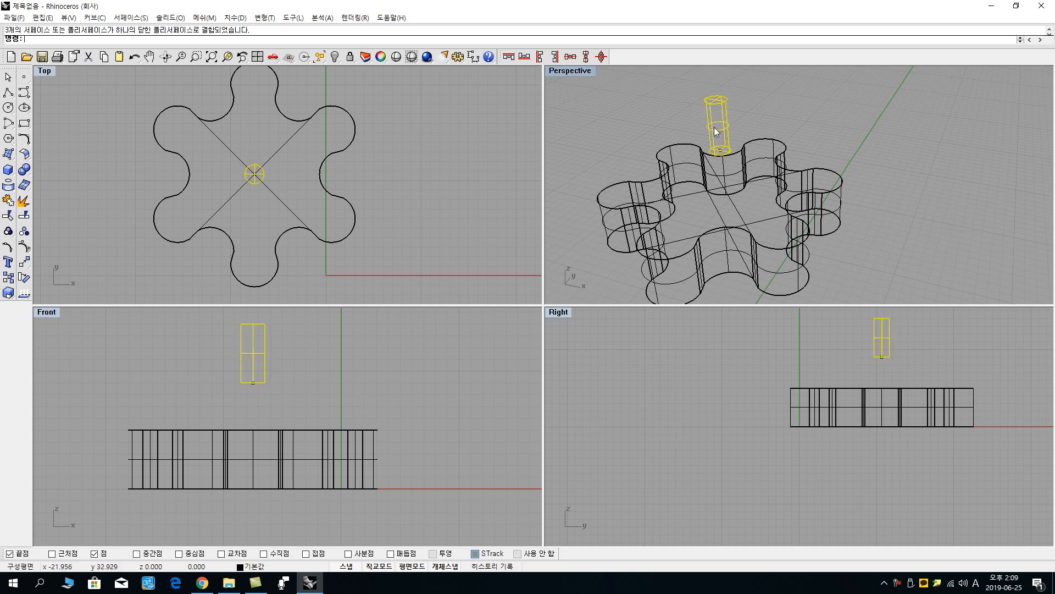
right_drag(713, 149, 682, 181)
key(Escape)
- Move the joined cylinder straight down into the gear's centre, with its ends level with the gear's top and bottom faces
scroll(712, 131, up, 3)
click(713, 127)
scroll(681, 182, down, 3)
click(331, 363)
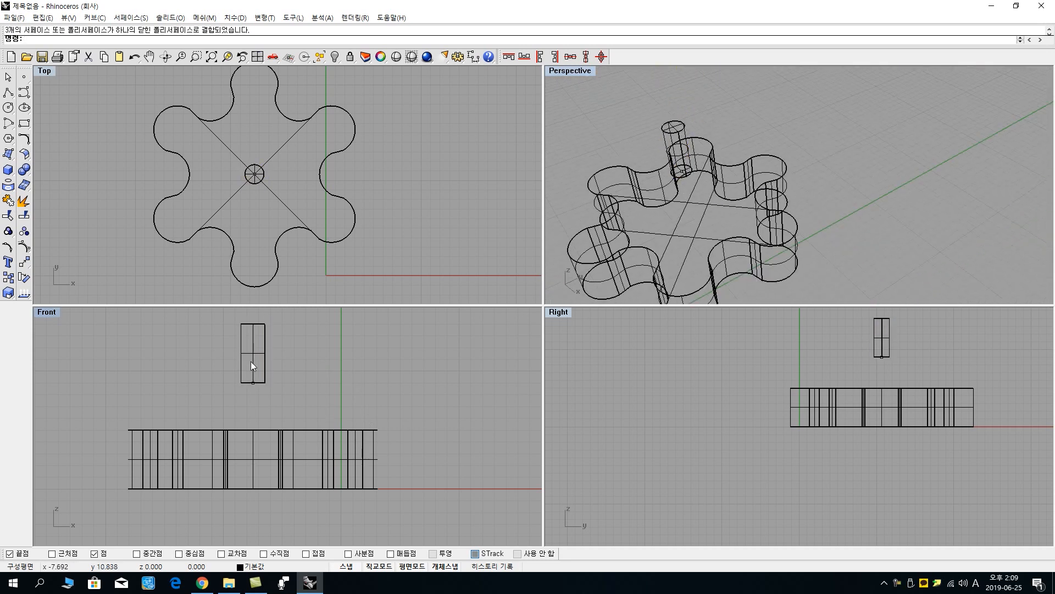
drag(253, 366, 252, 443)
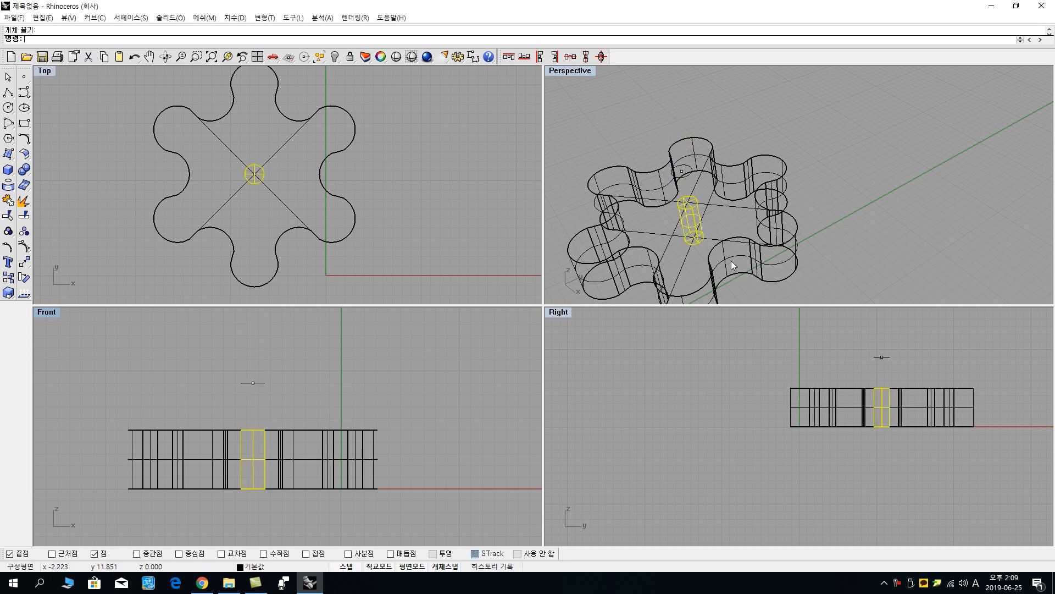
- Select the gear body and the centre cylinder in turn to check them as separate bodies
click(762, 239)
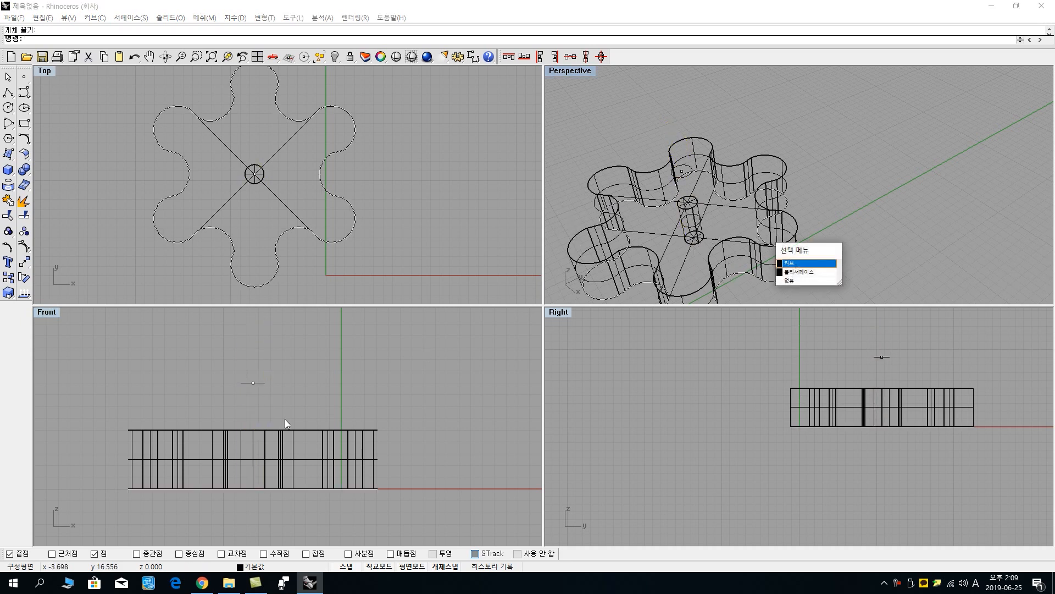
click(736, 253)
click(745, 267)
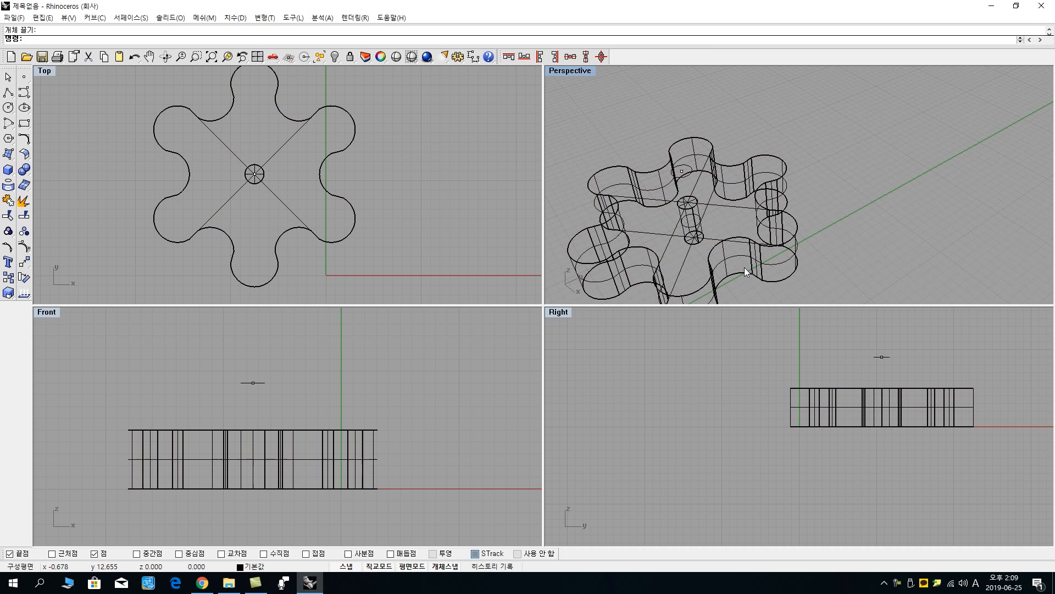
click(727, 246)
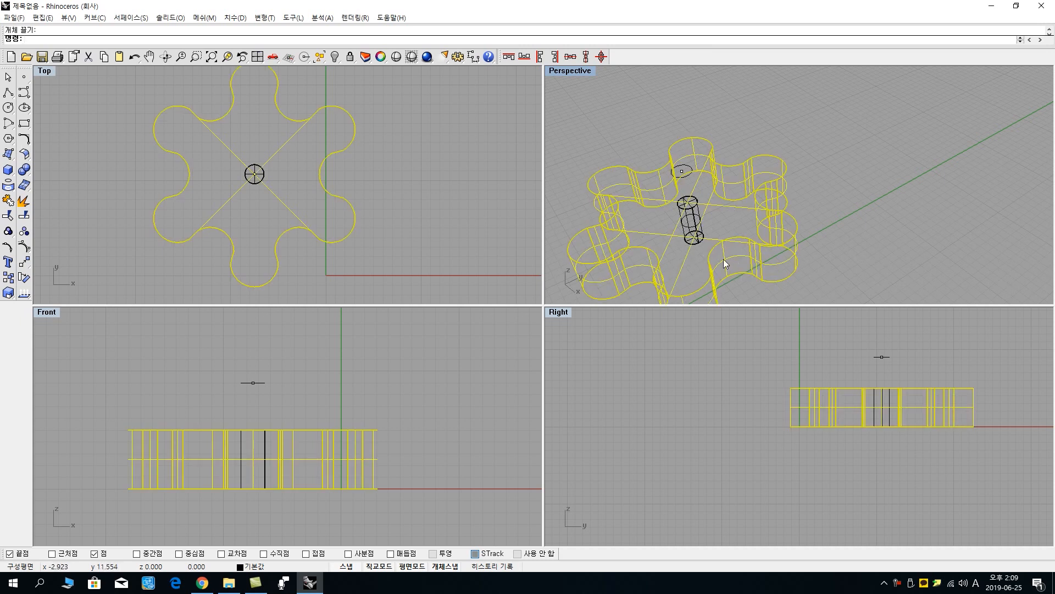
click(695, 221)
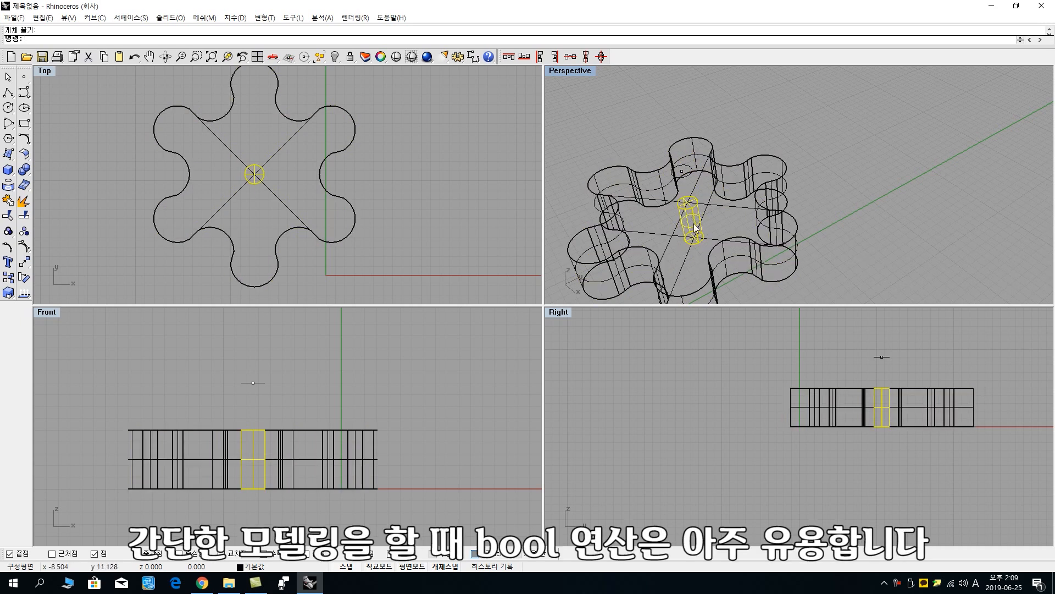
key(Escape)
- Subtract the centre cylinder from the gear body with Boolean Difference, deleting the original cylinder
click(24, 169)
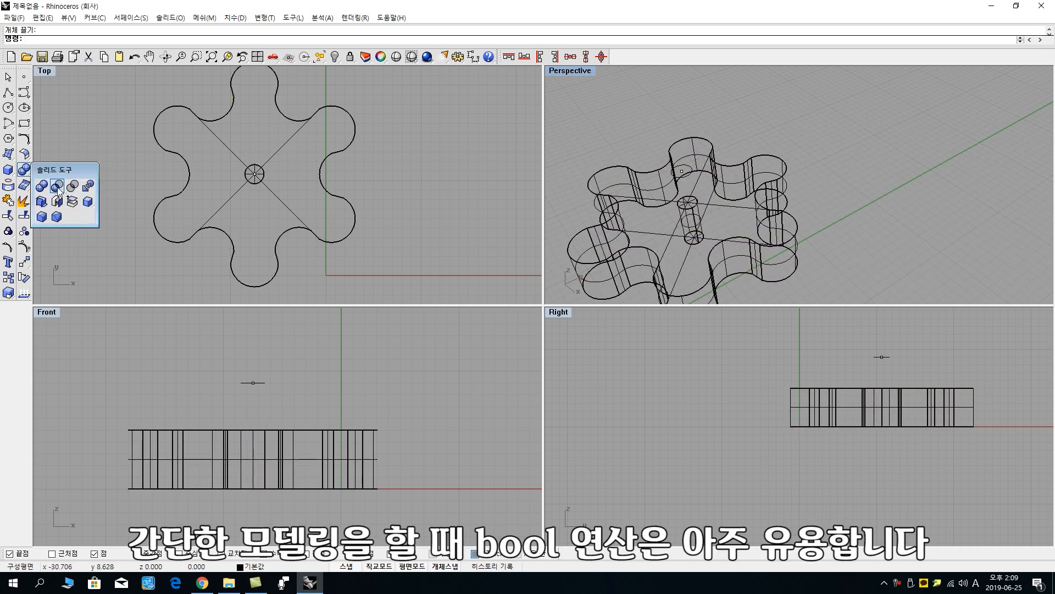
click(58, 186)
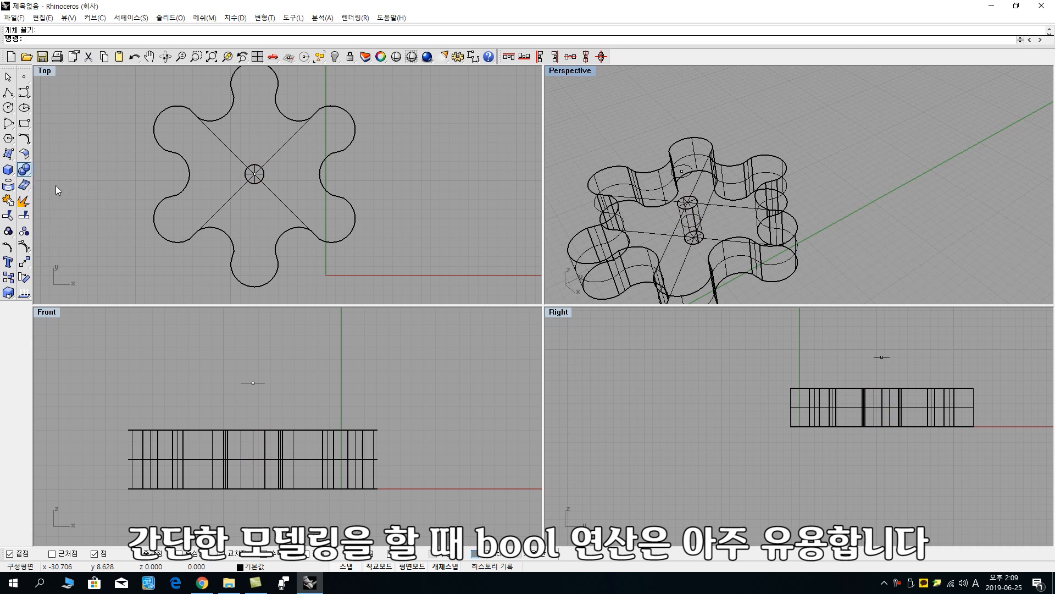
click(716, 237)
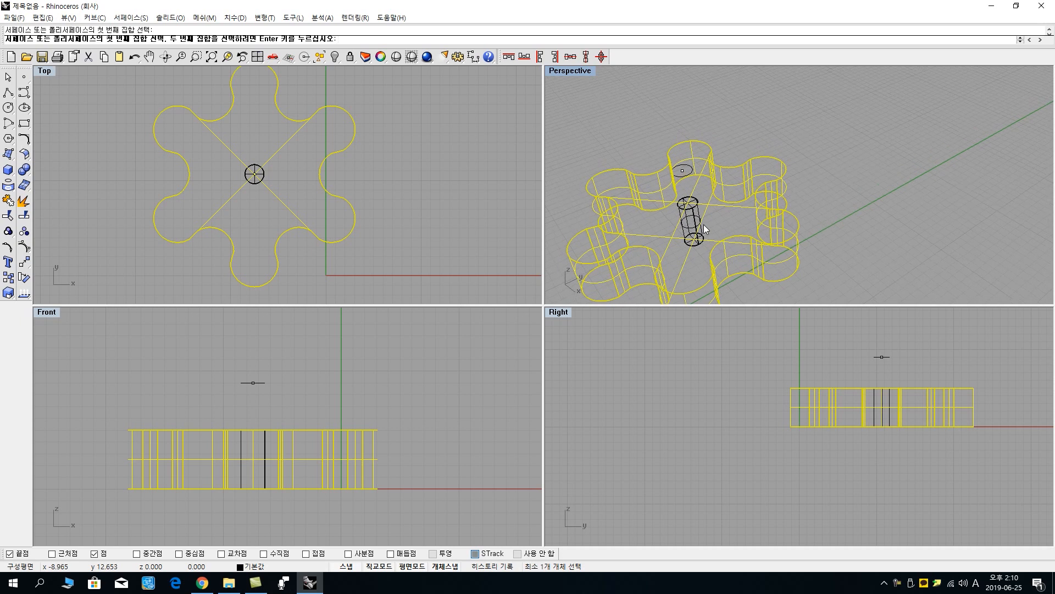
key(Return)
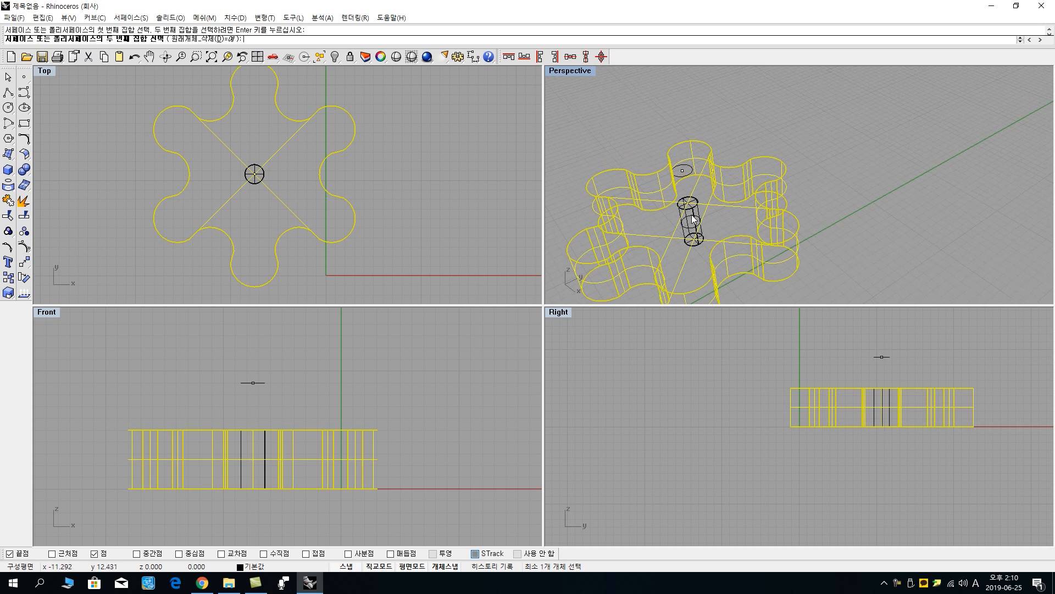
click(693, 218)
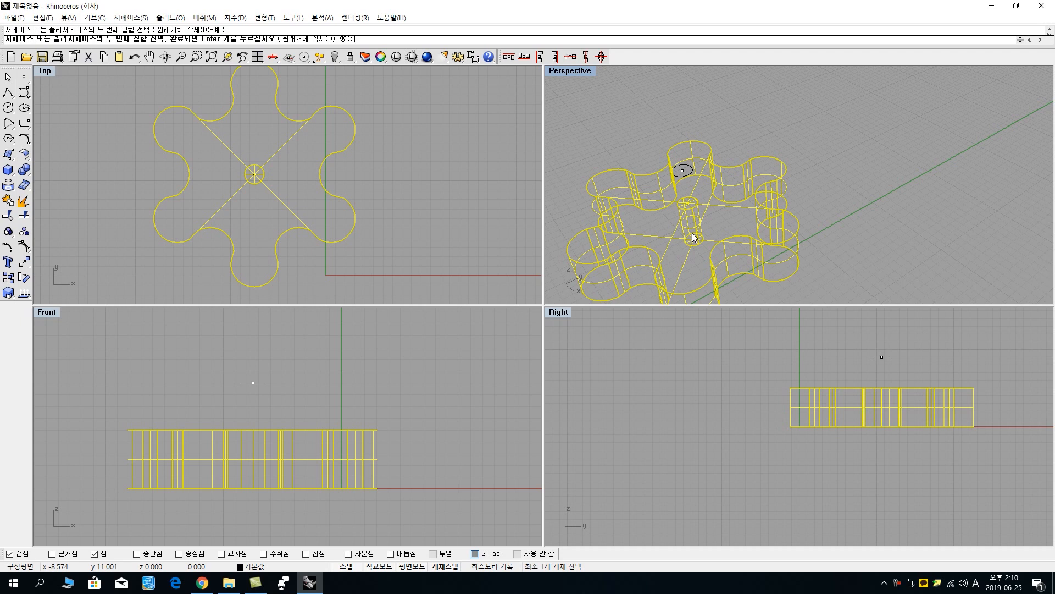
key(Return)
- Inspect the cut gear in shaded display and delete the leftover circle and point above it
click(394, 58)
scroll(756, 206, down, 6)
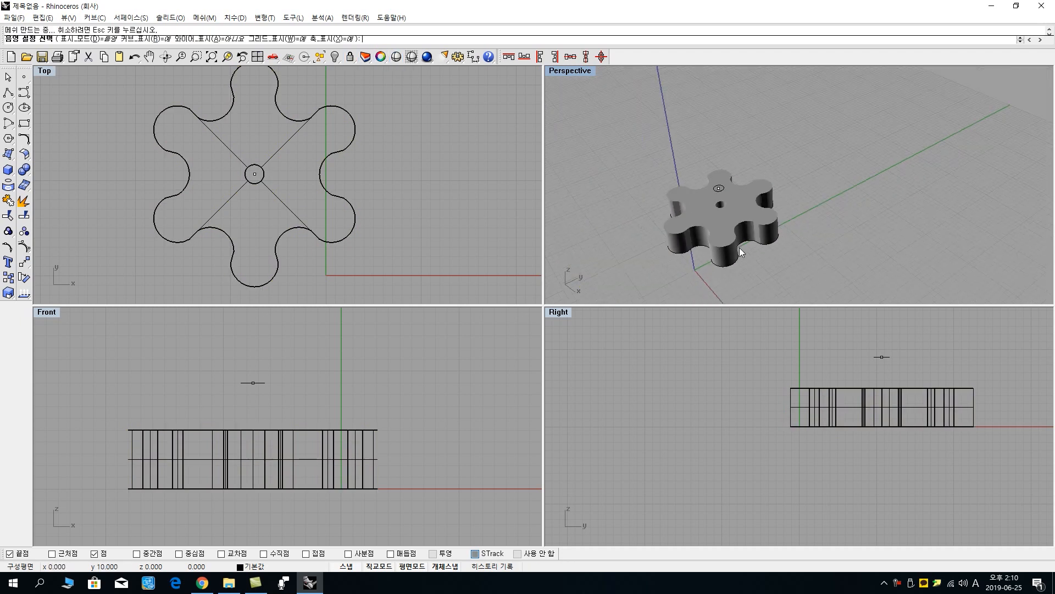
right_drag(739, 247, 740, 278)
scroll(727, 255, up, 7)
mouse_move(713, 236)
right_down()
mouse_move(721, 197)
mouse_move(745, 213)
mouse_move(756, 258)
mouse_move(764, 243)
mouse_move(769, 299)
mouse_move(794, 217)
right_up()
key(Delete)
click(394, 58)
scroll(370, 180, down, 4)
right_drag(405, 209, 335, 233)
key(Escape)
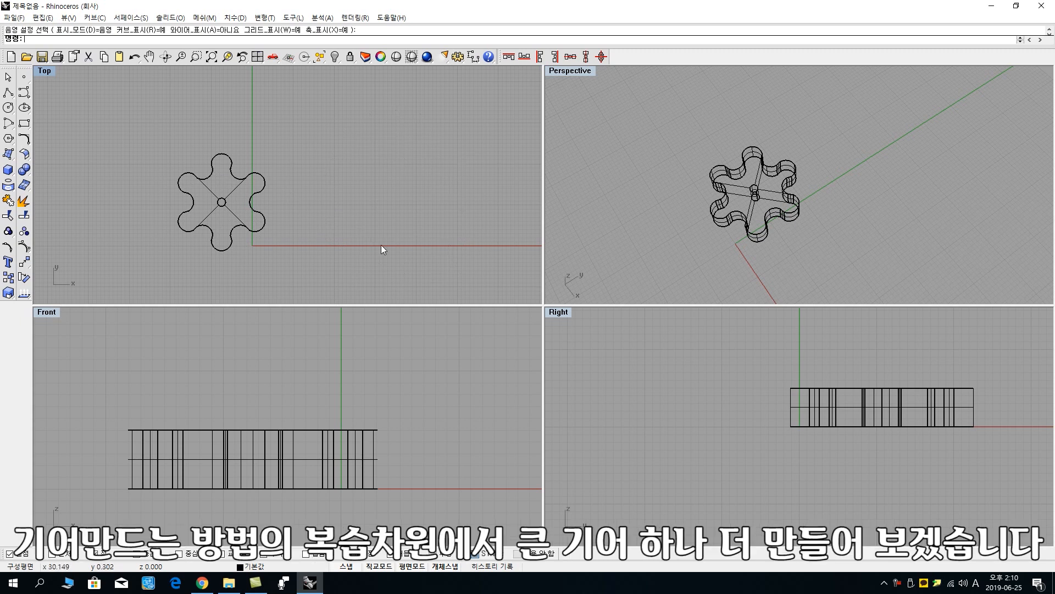
- Polar-array the short horizontal line beside the small gear as 24 items around a centre below it, over the full circle
scroll(336, 221, down, 4)
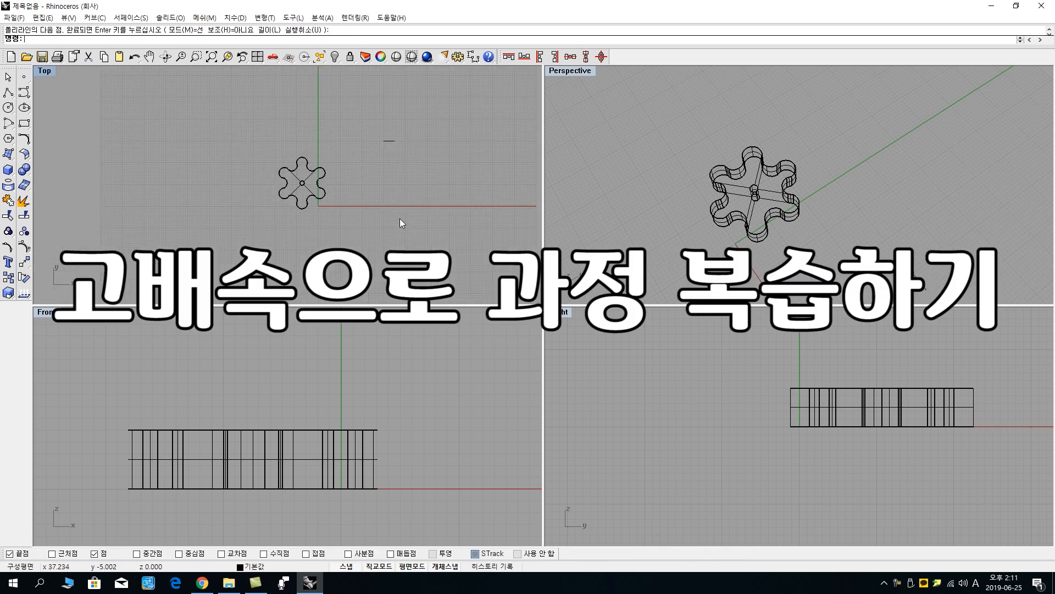
scroll(400, 219, up, 3)
click(59, 295)
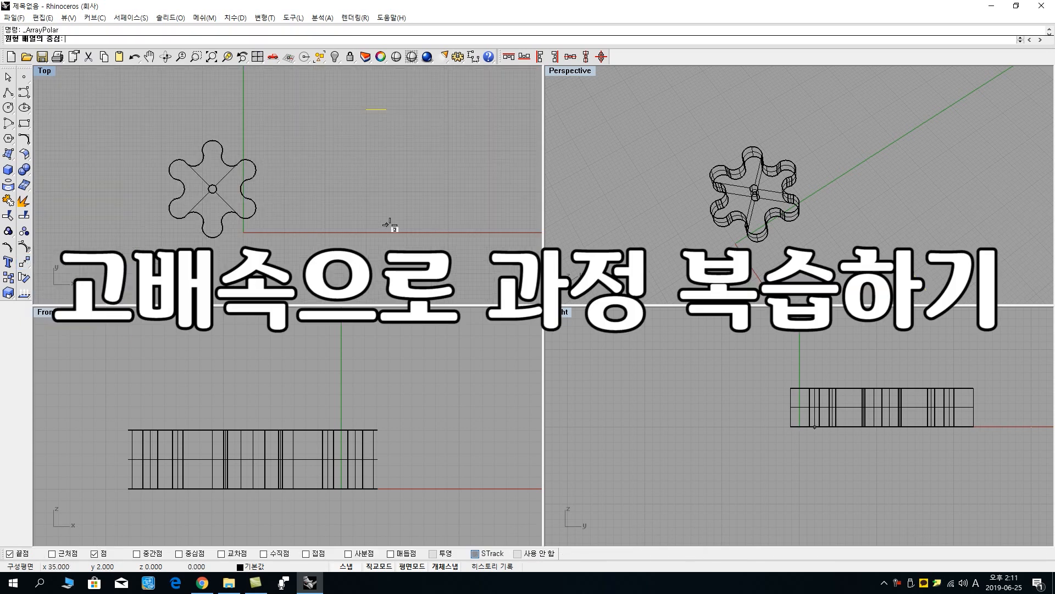
click(387, 224)
text(24)
key(Return)
key(Return)
scroll(401, 108, down, 4)
scroll(401, 110, up, 6)
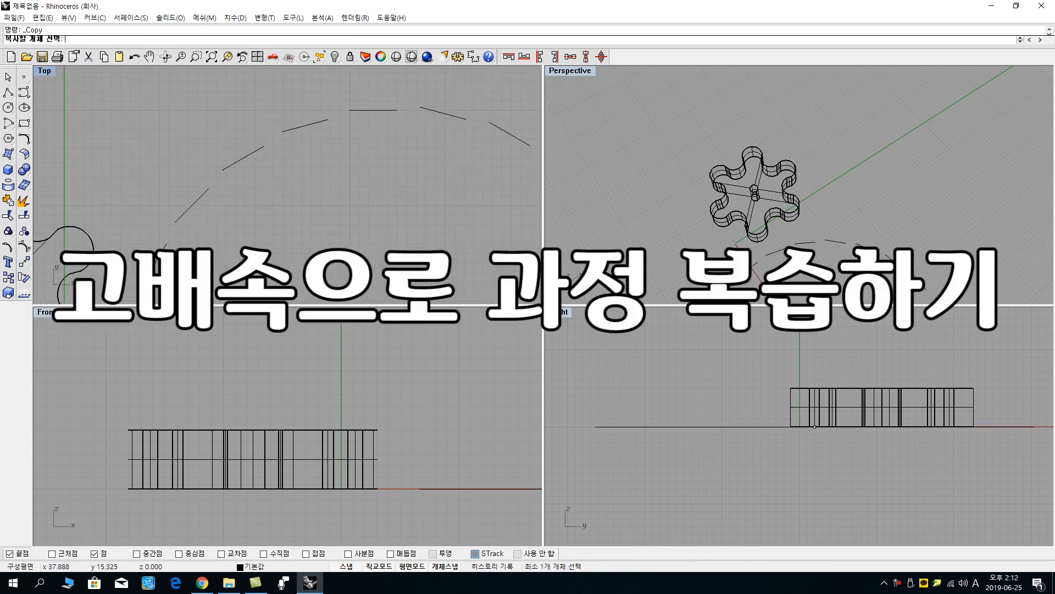
- Move the arrayed line segments end to end so that they form a closed 24-sided ring
key(Delete)
key(Return)
click(440, 160)
click(441, 117)
key(Return)
key(Delete)
drag(468, 220, 358, 156)
scroll(466, 222, down, 4)
drag(468, 267, 395, 197)
drag(407, 296, 360, 189)
right_drag(360, 188, 409, 141)
drag(410, 261, 379, 149)
drag(365, 264, 346, 149)
drag(322, 256, 318, 141)
drag(277, 232, 286, 124)
right_drag(286, 124, 314, 223)
drag(246, 262, 282, 174)
right_drag(239, 128, 263, 196)
drag(264, 195, 301, 152)
right_drag(378, 93, 357, 173)
drag(333, 173, 348, 167)
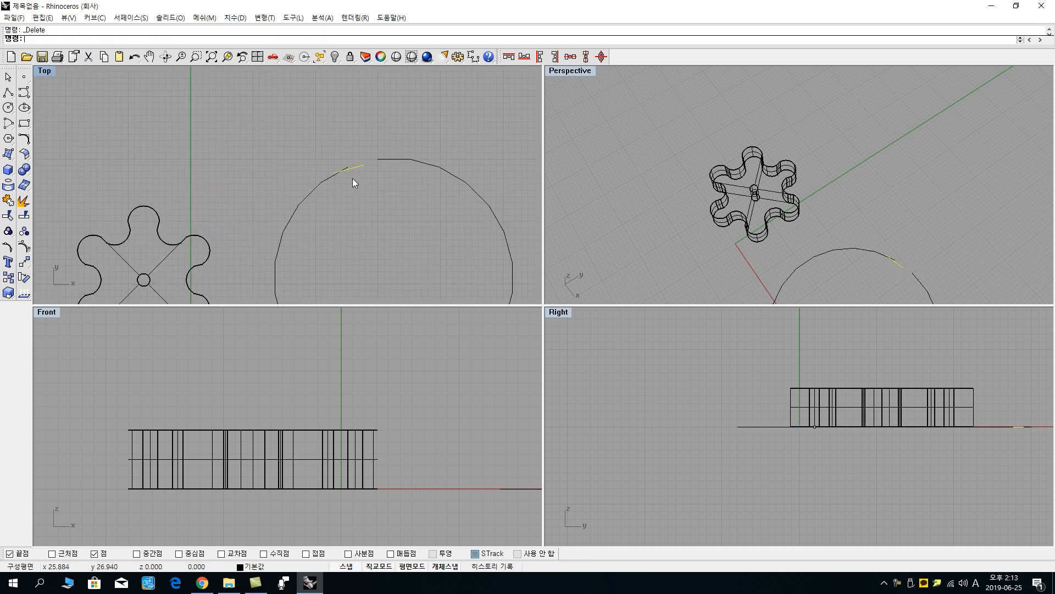
- Draw a circle by its diameter between the two endpoints of the ring's top segment
scroll(286, 72, down, 6)
click(11, 110)
click(40, 124)
scroll(339, 109, up, 16)
click(94, 553)
click(312, 134)
click(403, 134)
scroll(343, 113, down, 12)
- Polar-array the circle as 24 items over 360 degrees around the ring's centre point
click(339, 108)
click(24, 261)
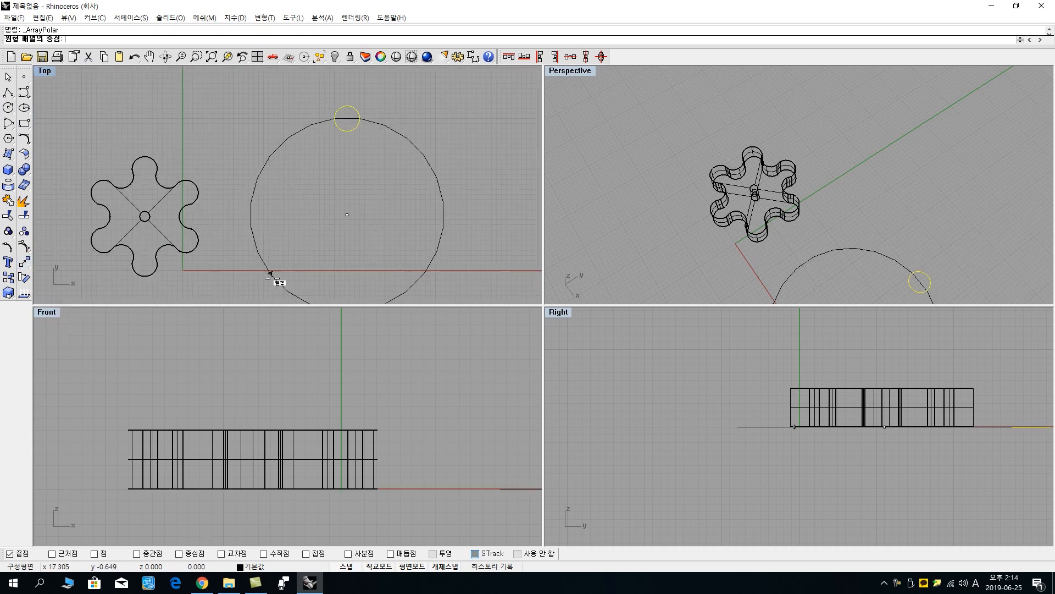
click(94, 553)
click(346, 215)
key(Return)
key(Return)
scroll(386, 132, up, 14)
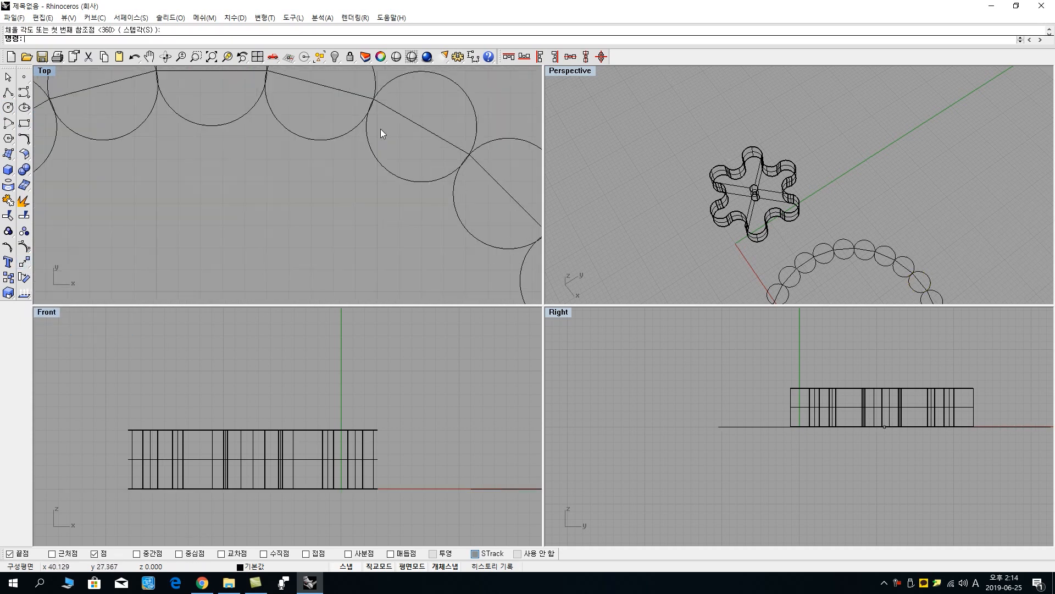
- Delete the straight construction segments that run through the ring of circles
scroll(401, 129, down, 18)
click(402, 126)
key(Delete)
- Trim the inner and outer halves of alternate circles, using all circles as cutters, to leave a wavy tooth outline
click(8, 215)
drag(298, 100, 457, 276)
key(Return)
click(373, 128)
click(428, 186)
click(421, 210)
click(401, 231)
click(373, 238)
click(346, 231)
click(326, 210)
click(318, 183)
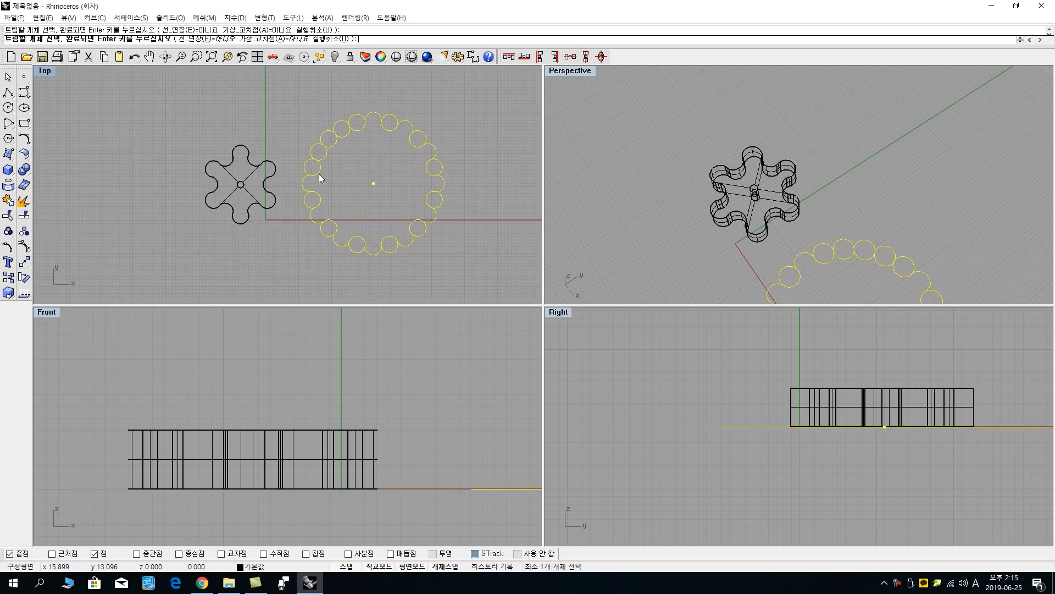
click(320, 197)
click(320, 169)
click(334, 145)
click(359, 130)
key(Return)
- Trim away the small overlapping arc ends at the junctions around the large gear's outline
scroll(380, 125, up, 20)
click(306, 235)
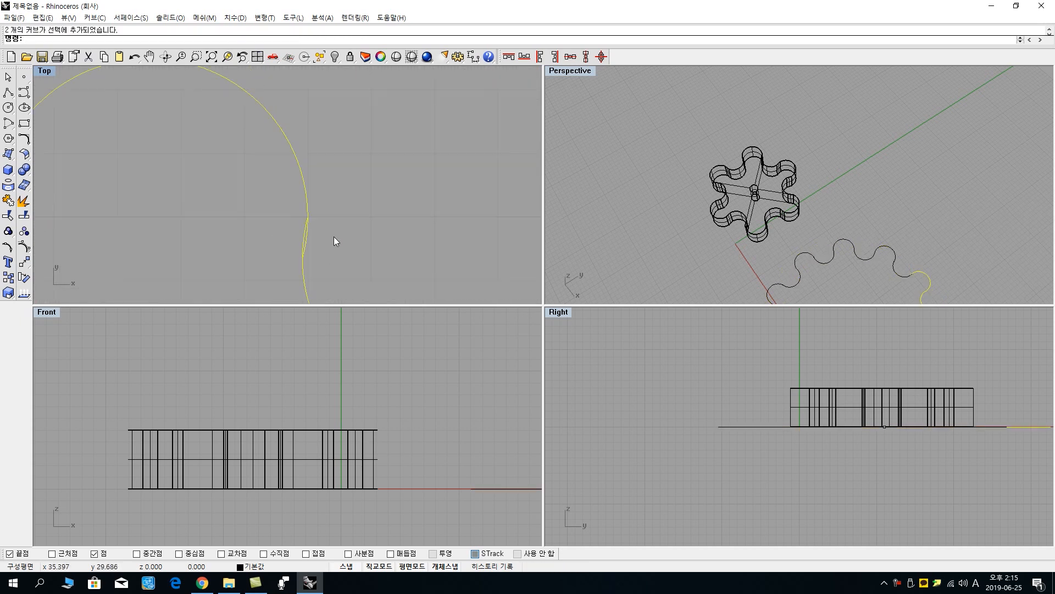
scroll(319, 220, down, 20)
click(489, 233)
double_click(44, 70)
right_drag(866, 379, 495, 165)
click(737, 370)
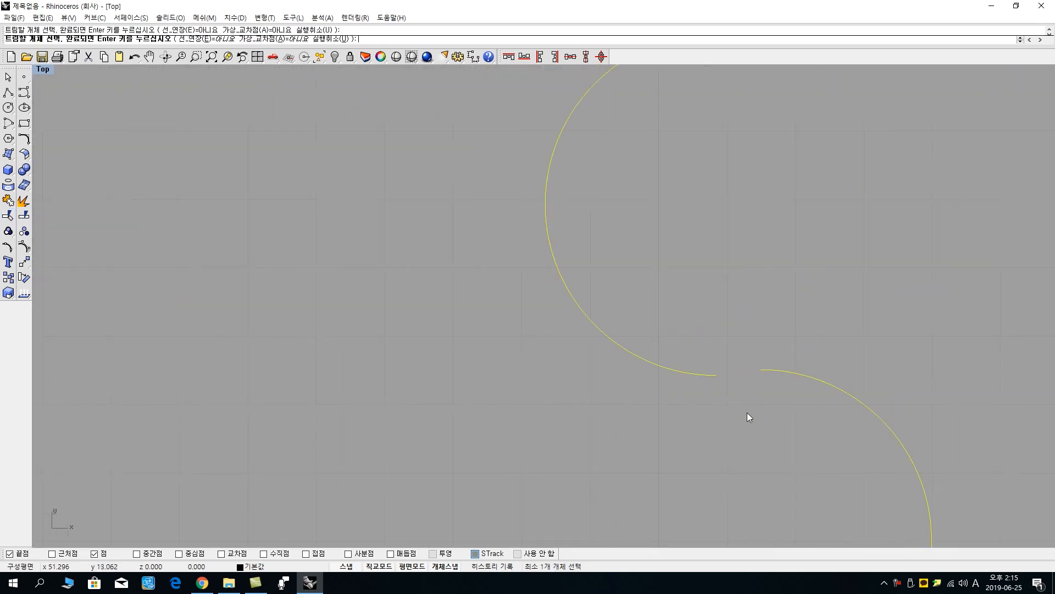
right_drag(747, 412, 769, 138)
click(654, 280)
right_drag(360, 385, 825, 440)
click(647, 486)
click(408, 247)
right_drag(385, 138, 604, 484)
click(471, 149)
right_drag(604, 110, 275, 483)
click(587, 162)
scroll(455, 124, down, 18)
- Bridge the arc junction beside the top tooth with a short line and group it with the line on the tooth's other side
click(8, 92)
scroll(368, 246, up, 6)
scroll(471, 226, up, 4)
click(589, 188)
click(587, 205)
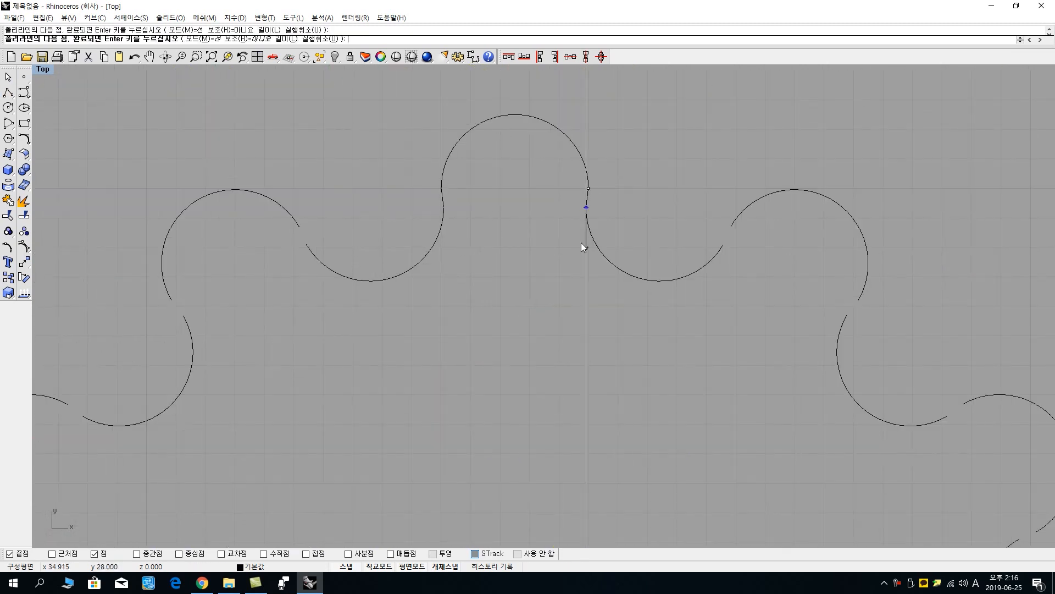
key(Return)
shift+click(443, 200)
key(ctrl+g)
- Polar-array the two grouped connecting lines as 12 items over the full circle around the large gear's centre point
scroll(443, 202, down, 8)
scroll(482, 248, down, 6)
text(ar)
key(Return)
click(470, 321)
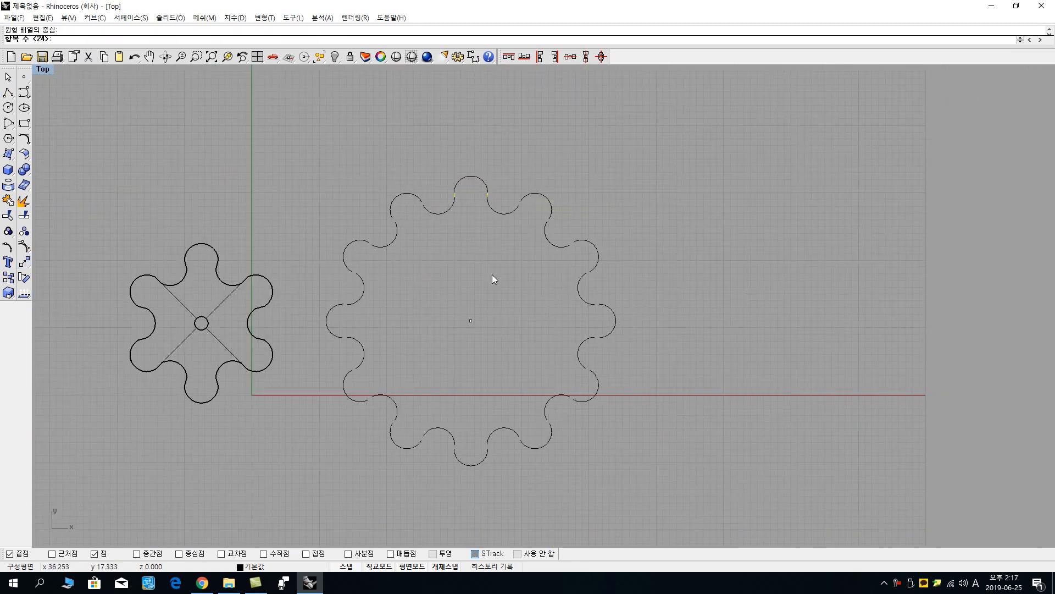
text(12)
key(Return)
key(Return)
- Join all arcs and connecting lines of the large gear into one closed curve and return to the four-view layout
scroll(425, 209, up, 12)
scroll(650, 222, down, 16)
drag(793, 419, 522, 184)
key(ctrl+j)
key(ctrl+m)
scroll(791, 263, up, 5)
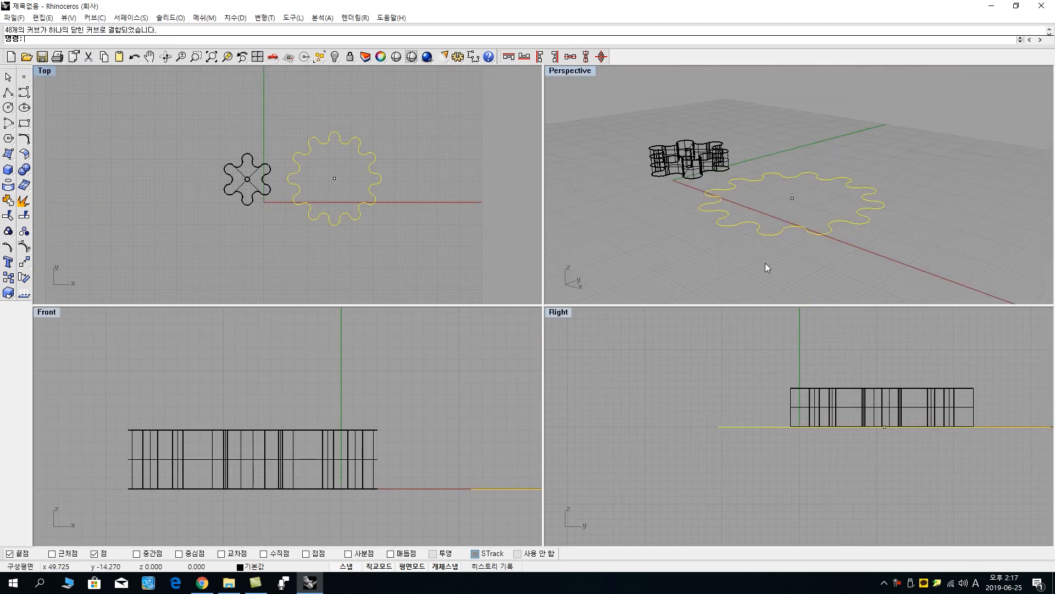
- Copy the large gear's outline straight up, level with the small gear's top face
scroll(341, 194, up, 6)
click(9, 277)
click(770, 426)
click(770, 388)
right_click(770, 394)
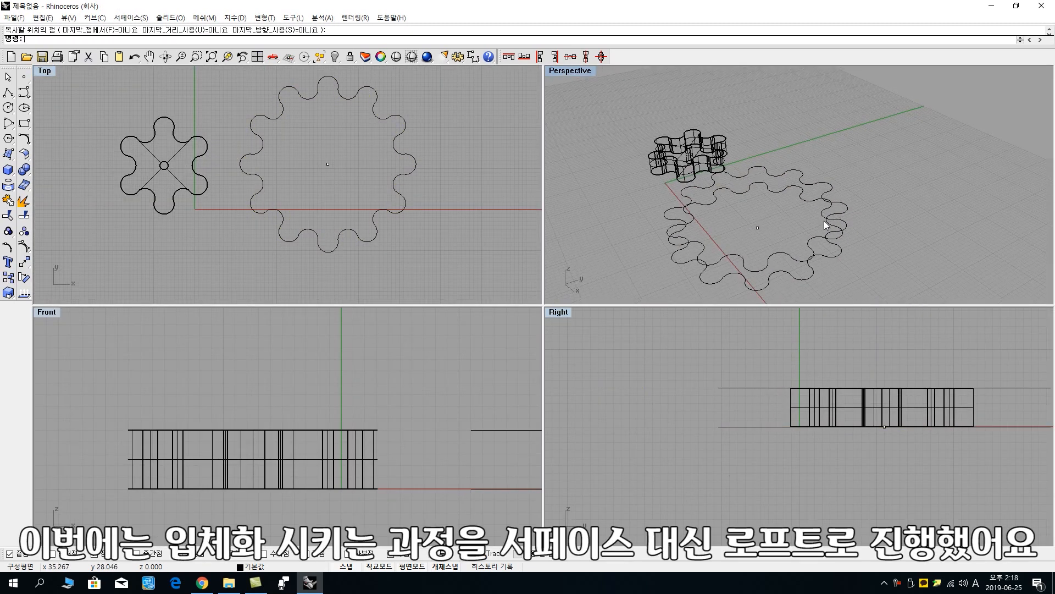
- Loft between the lower and upper outlines to create the large gear's side surface
click(9, 154)
click(55, 171)
drag(1034, 373, 763, 447)
key(Return)
key(Return)
key(Return)
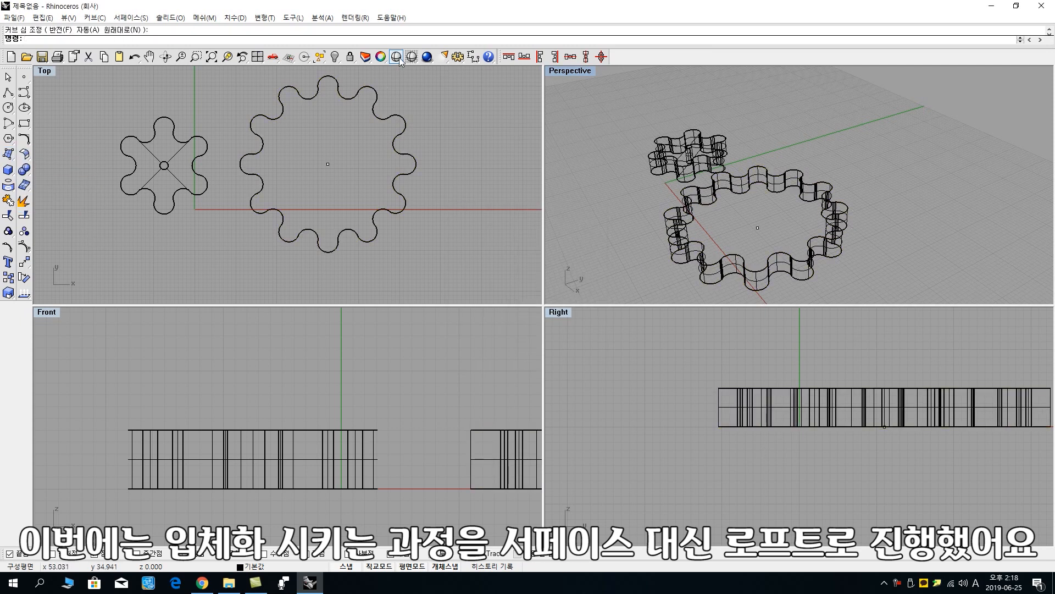
- Create a planar surface from the large gear's upper outline and check it in shaded display
click(9, 154)
mouse_move(813, 236)
right_down()
mouse_move(775, 236)
mouse_move(851, 256)
right_up()
click(56, 172)
click(790, 234)
click(812, 242)
key(Return)
key(ctrl+alt+s)
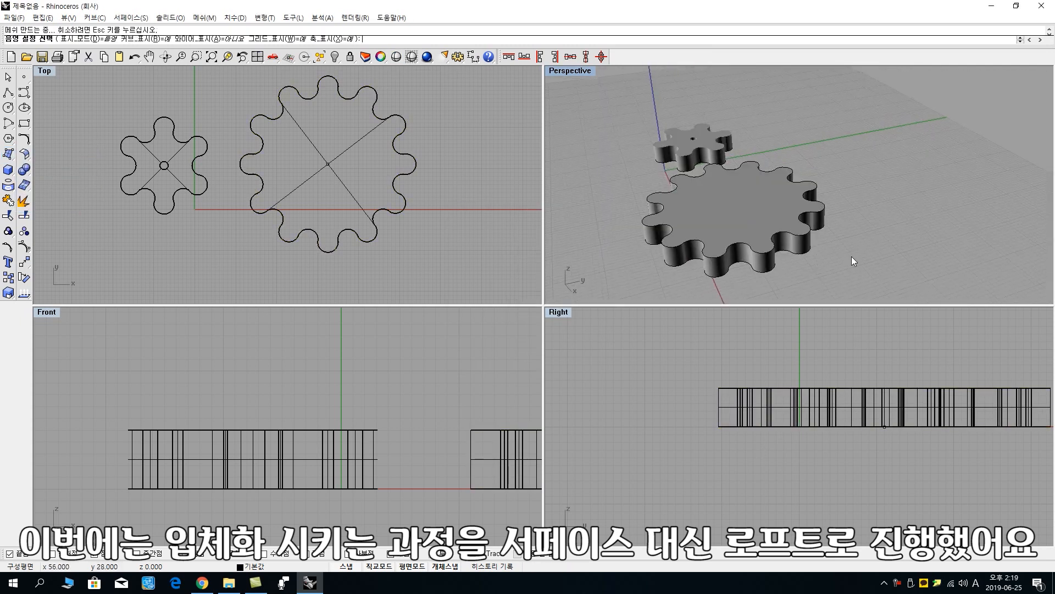
- Copy the large gear's top surface down to its base and join the top, bottom and side into one closed polysurface
key(Escape)
click(790, 234)
click(8, 277)
click(719, 388)
click(718, 426)
key(ctrl+alt+s)
right_drag(780, 231, 805, 275)
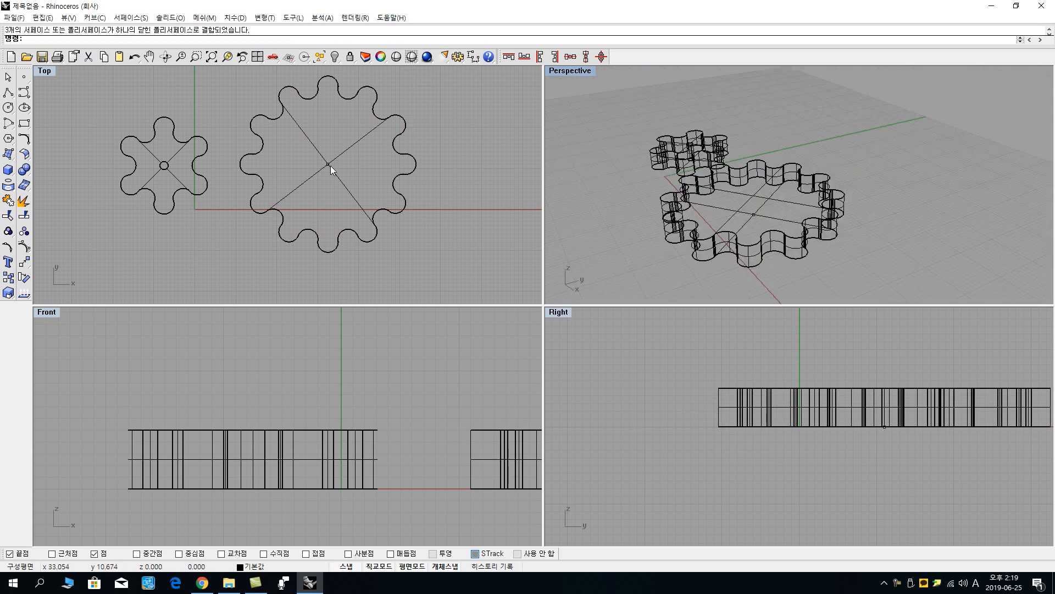
- Create a solid cylinder above the large gear's centre and check it in shaded display
click(171, 18)
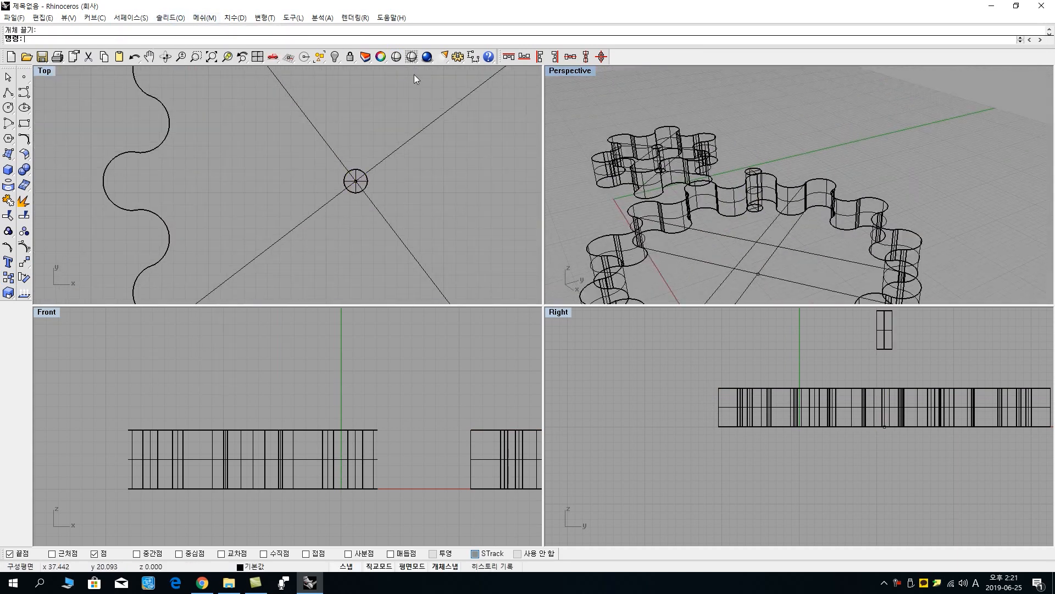
click(396, 57)
mouse_move(758, 181)
right_down()
mouse_move(730, 176)
mouse_move(783, 127)
right_up()
key(Escape)
- Move the cylinder straight down into the large gear, with its ends level with the gear's top and bottom faces
click(886, 338)
drag(885, 338, 891, 375)
drag(892, 375, 889, 416)
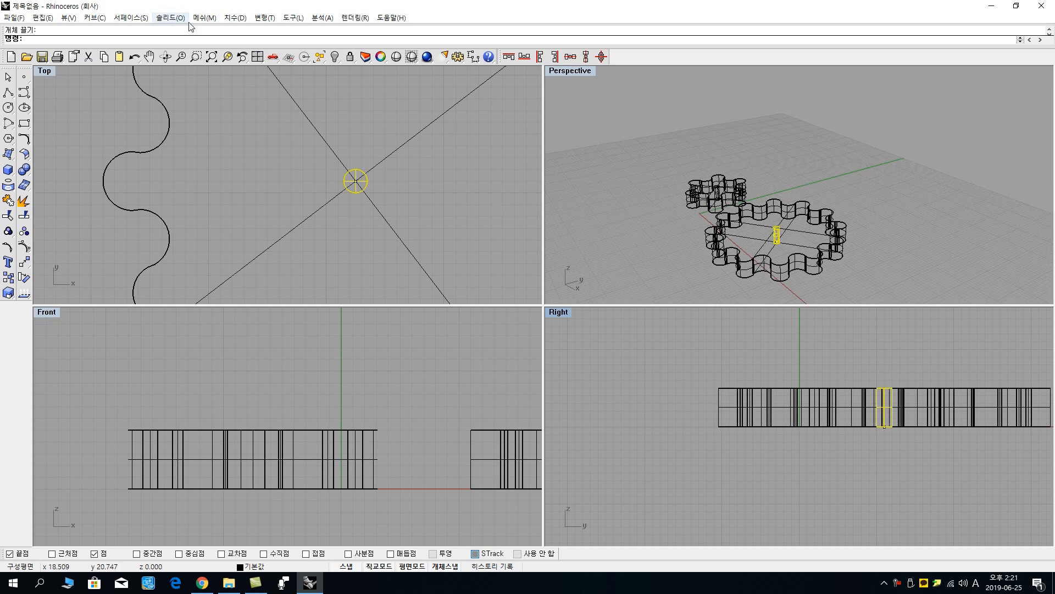
- Cut the large gear's shaft hole by Boolean-subtracting the centre cylinder from the gear, and check it in shaded display
click(822, 268)
scroll(774, 238, up, 5)
click(780, 235)
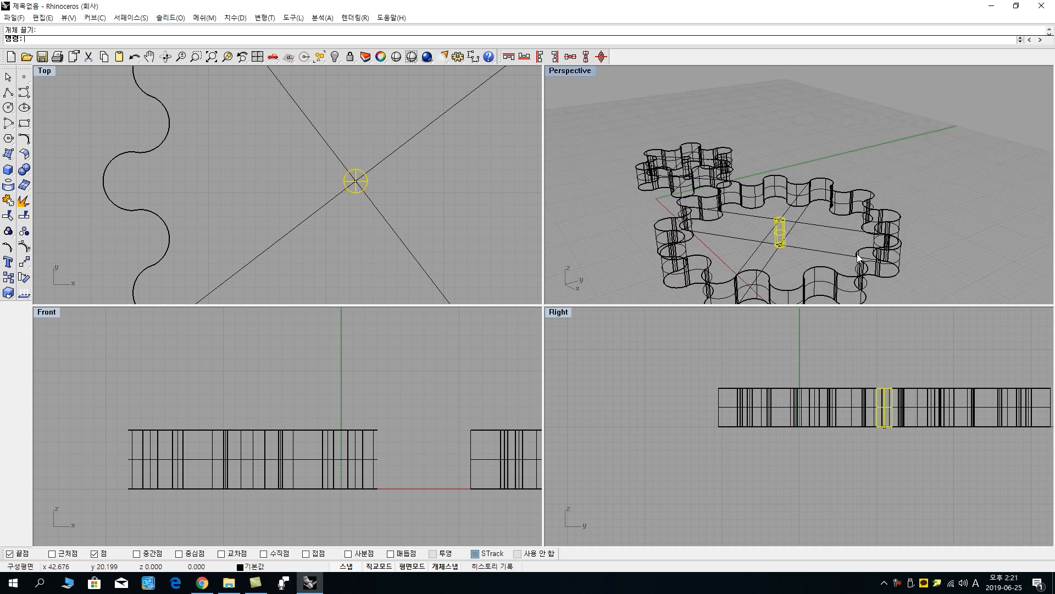
click(857, 254)
scroll(371, 214, down, 16)
click(27, 172)
click(57, 186)
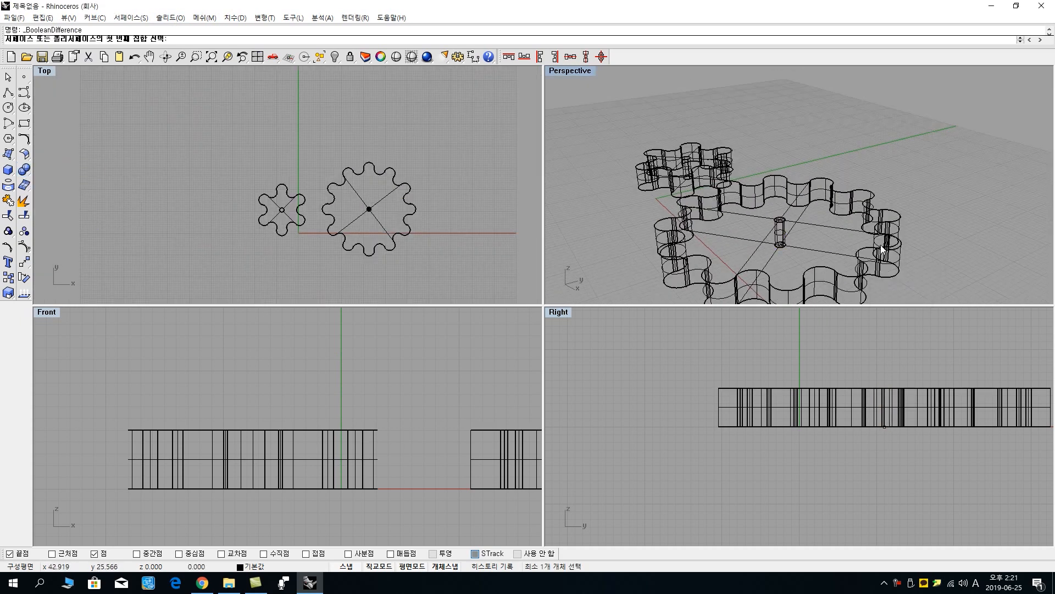
click(881, 245)
key(Return)
click(780, 230)
key(Return)
key(ctrl+alt+s)
right_drag(742, 233, 797, 275)
scroll(797, 275, down, 8)
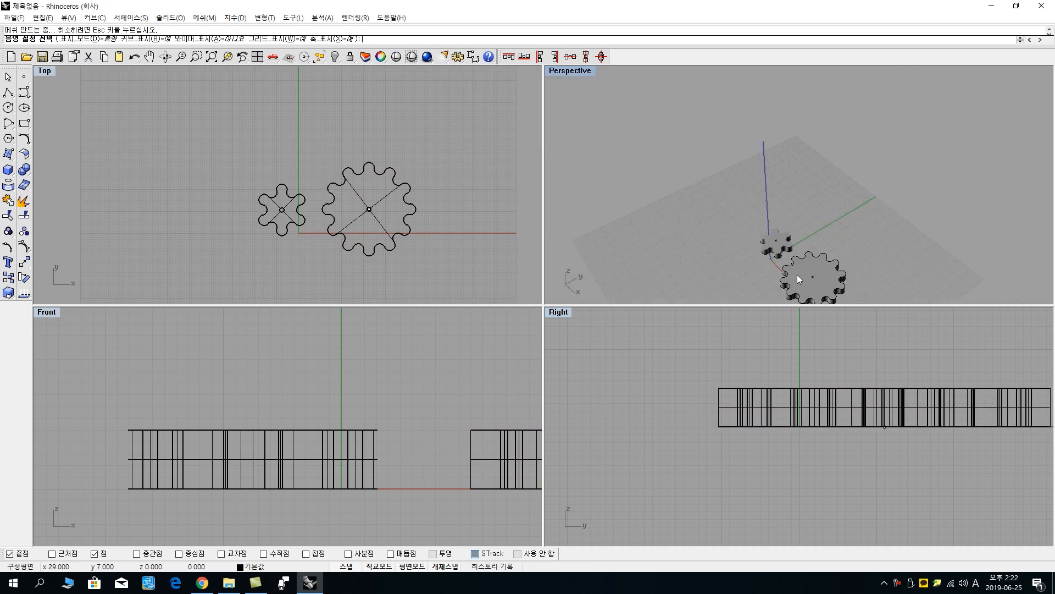
key(Escape)
- Move the large gear toward the small gear in the Top view so their teeth mesh, and enable the midpoint object snap
scroll(359, 253, up, 6)
click(387, 179)
drag(386, 180, 341, 180)
scroll(249, 173, up, 14)
click(8, 92)
click(136, 553)
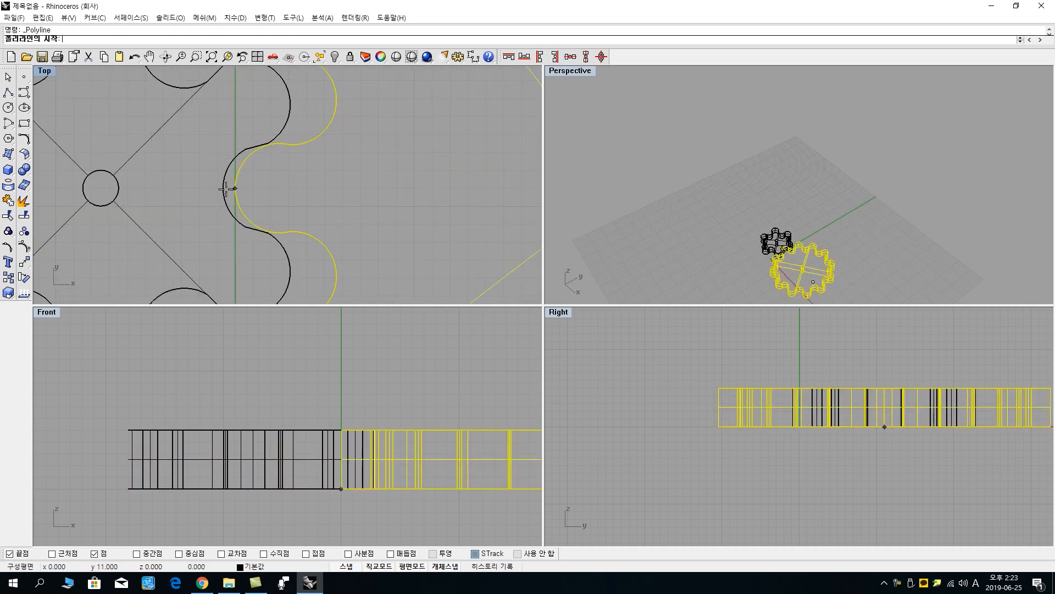
key(Escape)
- Examine how the two gears mesh in a maximised, shaded Perspective view from the small gear's side
scroll(310, 198, down, 14)
key(ctrl+alt+s)
double_click(570, 71)
mouse_move(709, 297)
right_down()
mouse_move(591, 344)
mouse_move(472, 526)
right_up()
scroll(487, 538, up, 6)
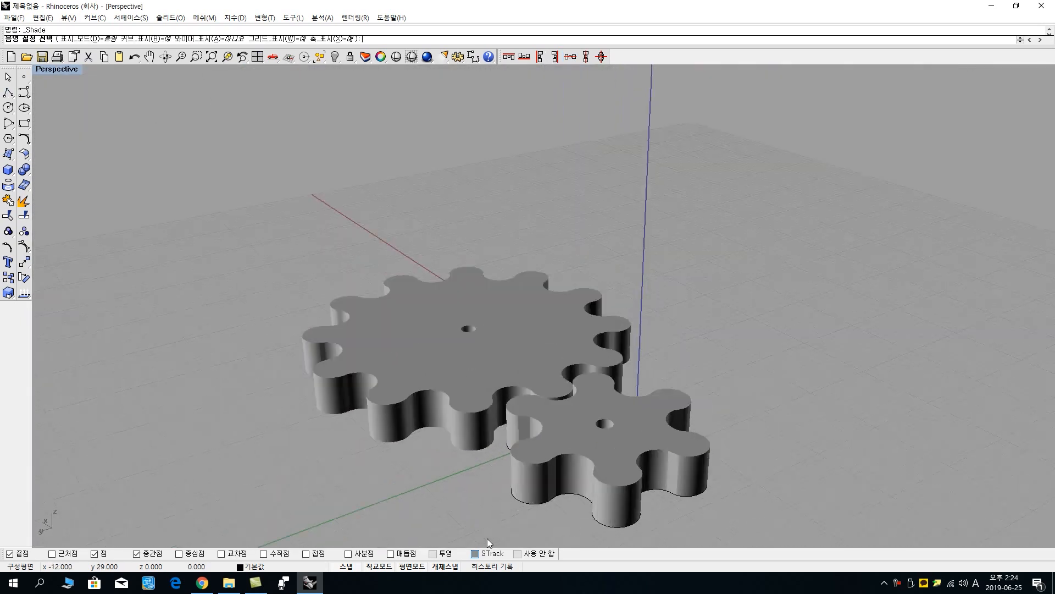